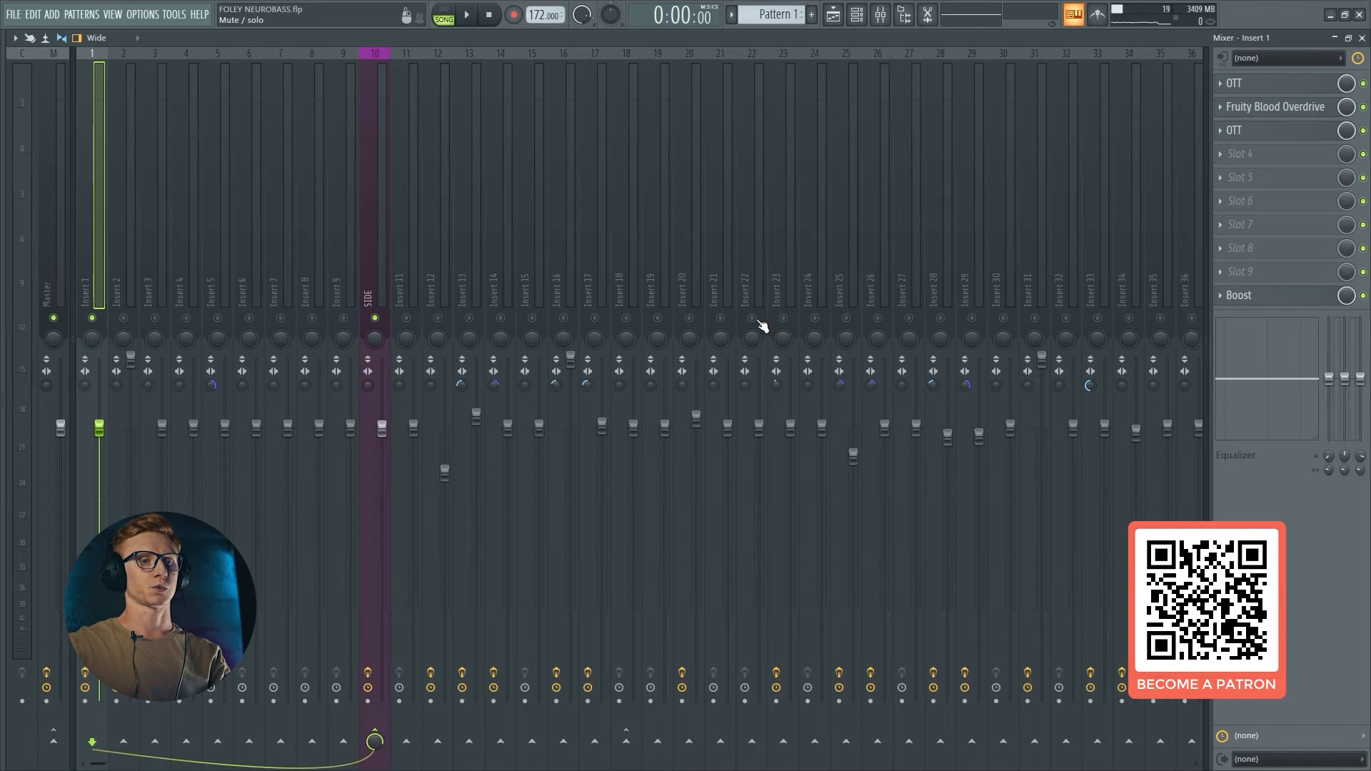
Play the song with mixer Insert 1 and Insert 25 soloed individually and together to compare the bass layers.
key(space)
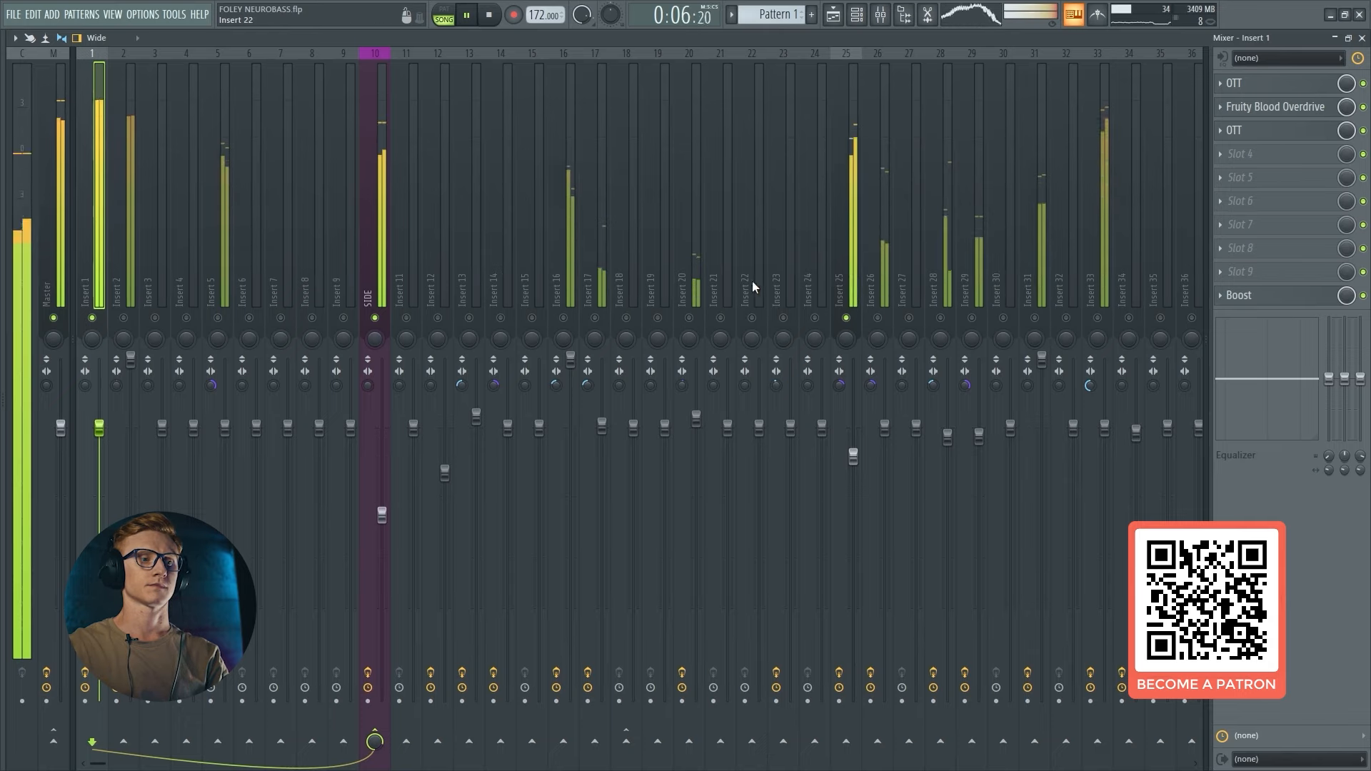
key(space)
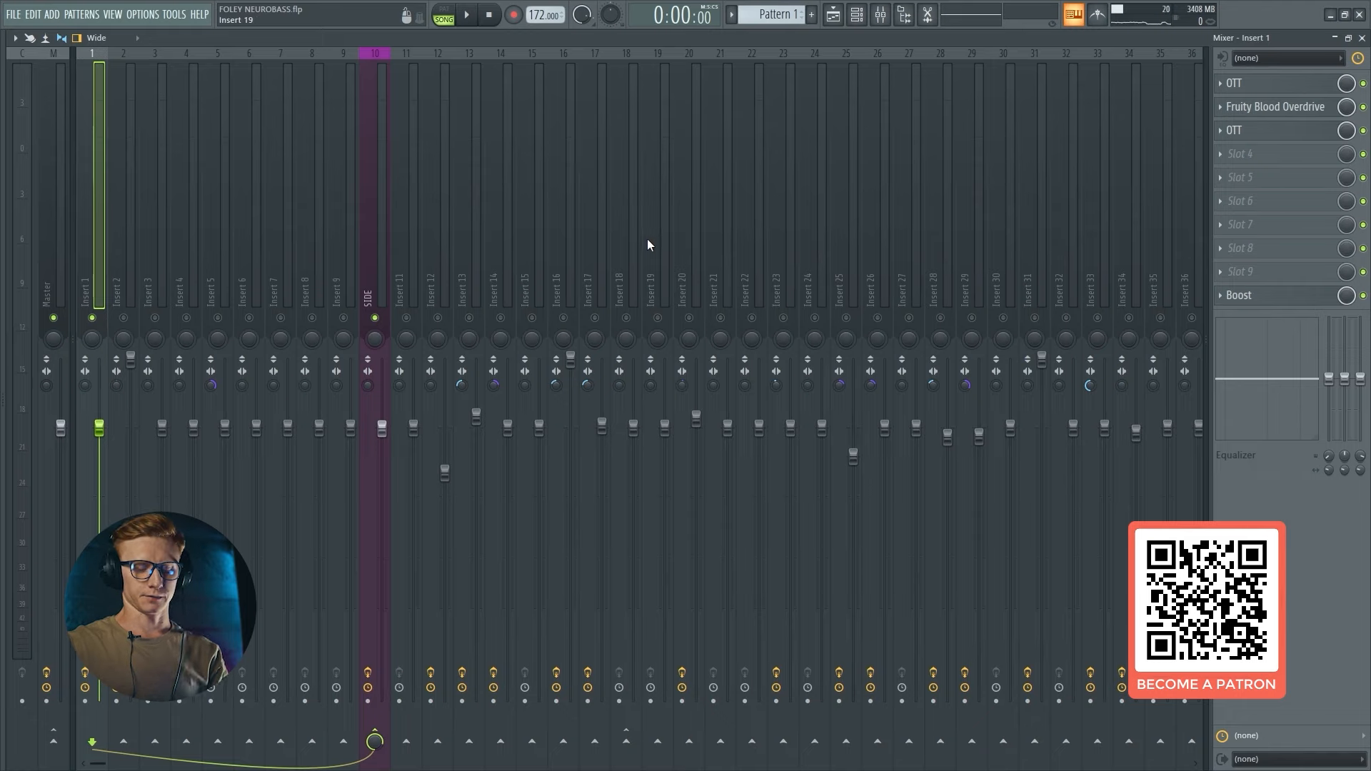
key(space)
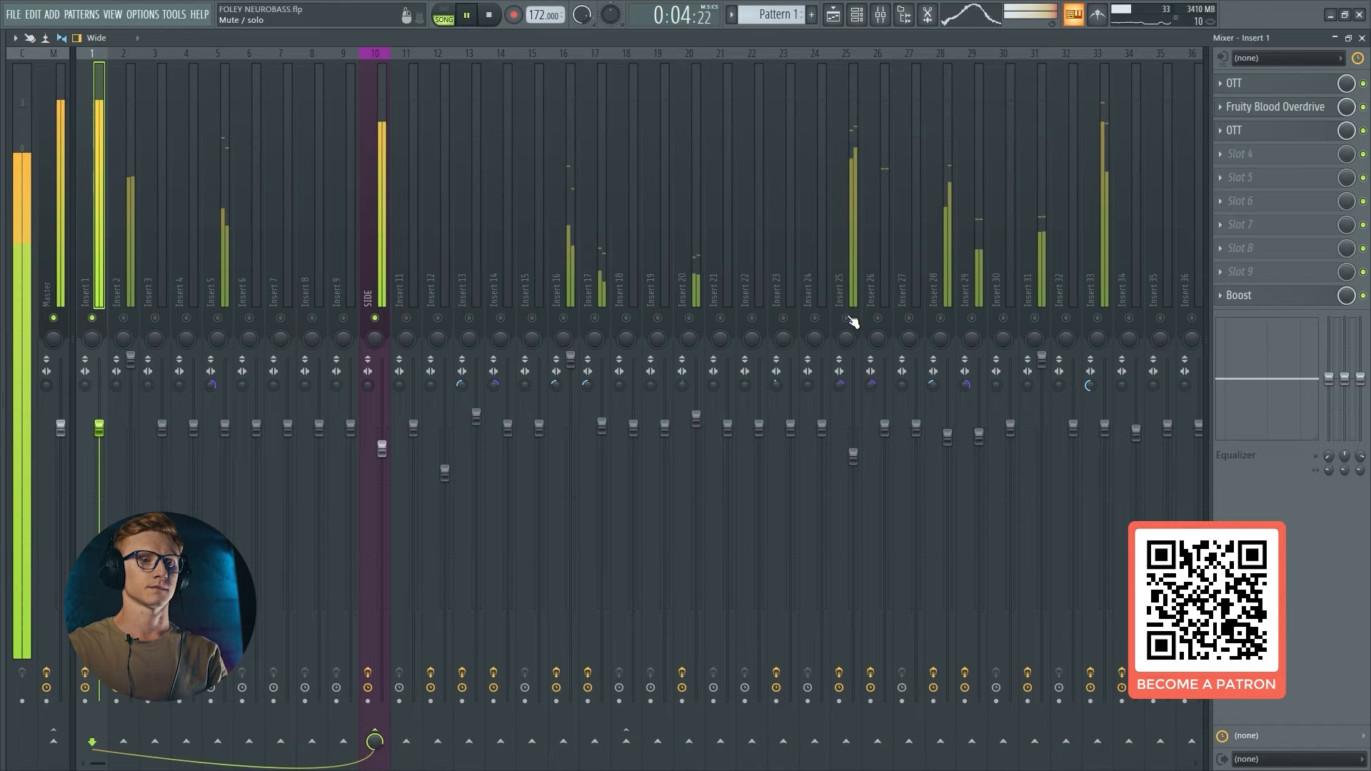
key(space)
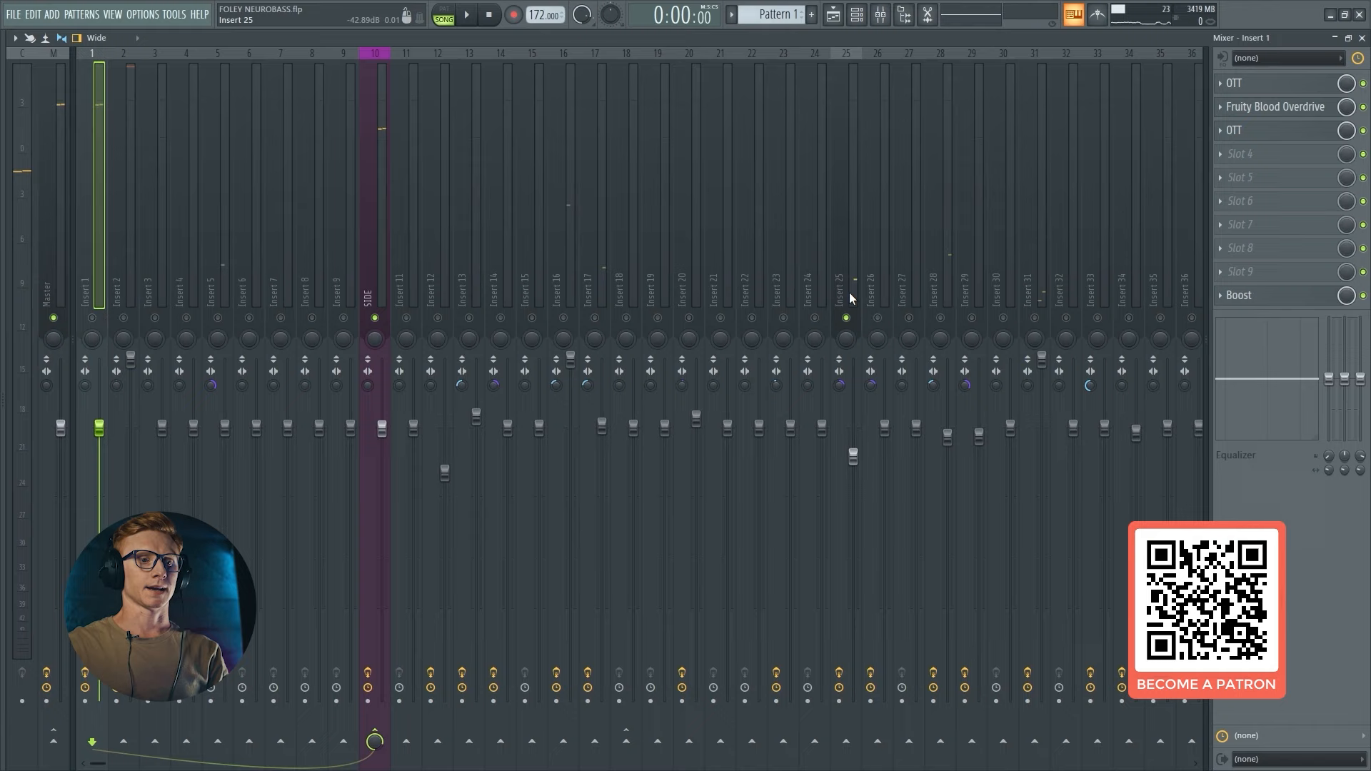
key(space)
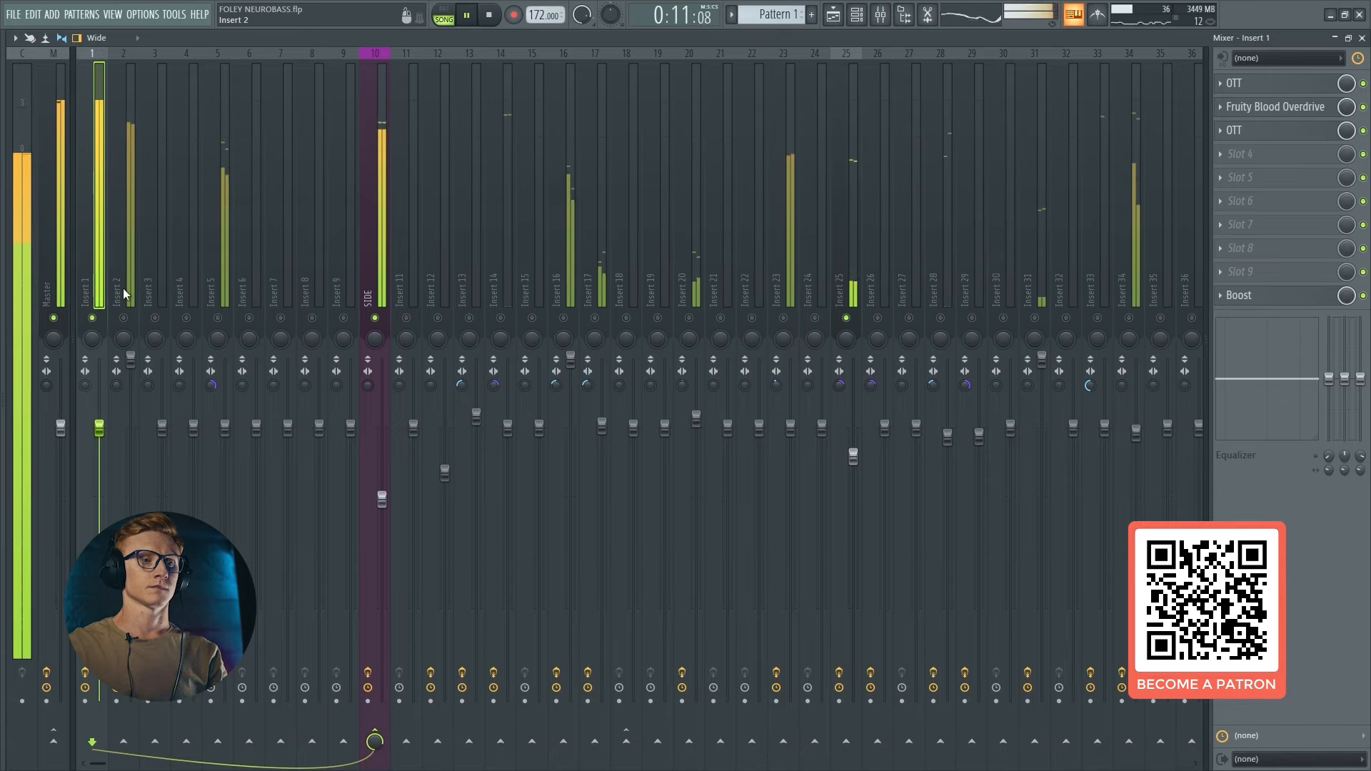
ctrl+click(93, 318)
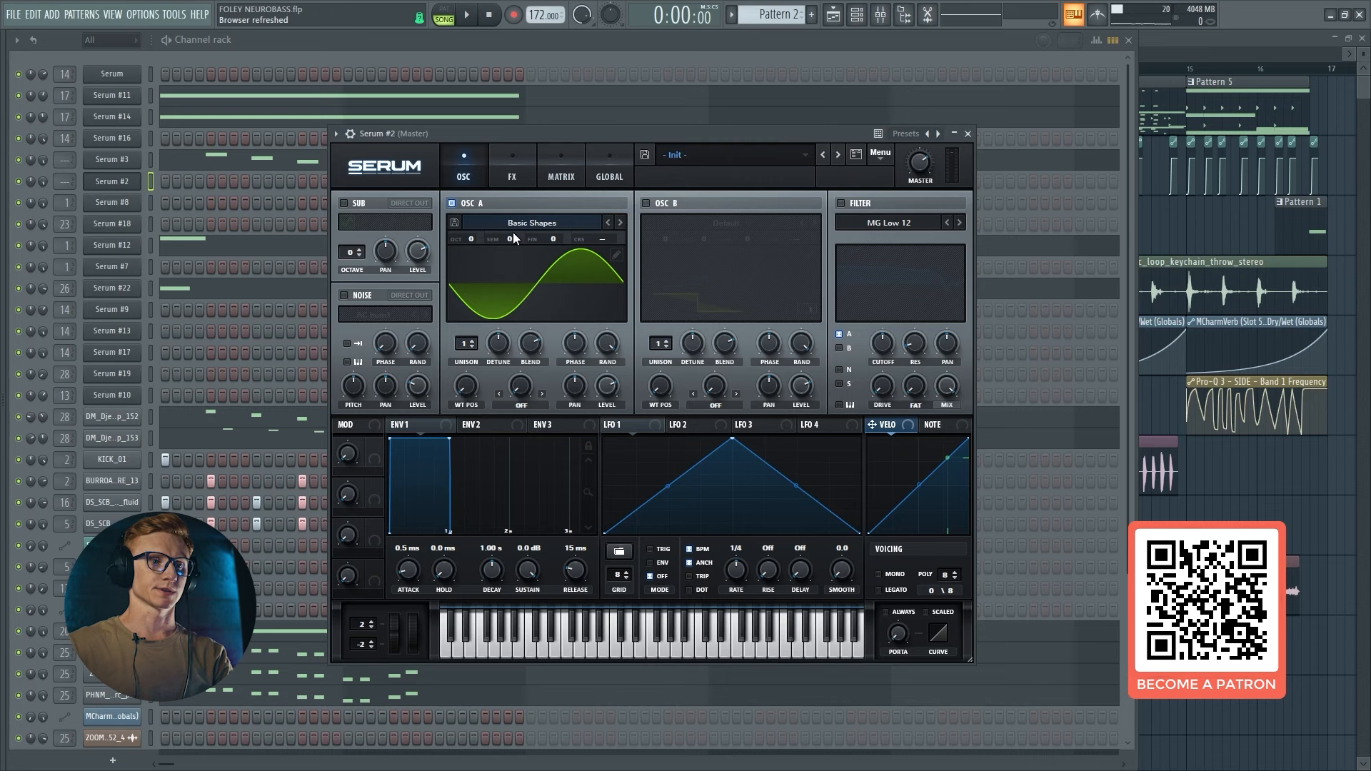
Set oscillator A's octave to -2, and enable oscillator B with the spectral wavetable Squelchy 3 [SL].
click(475, 238)
drag(482, 252, 482, 278)
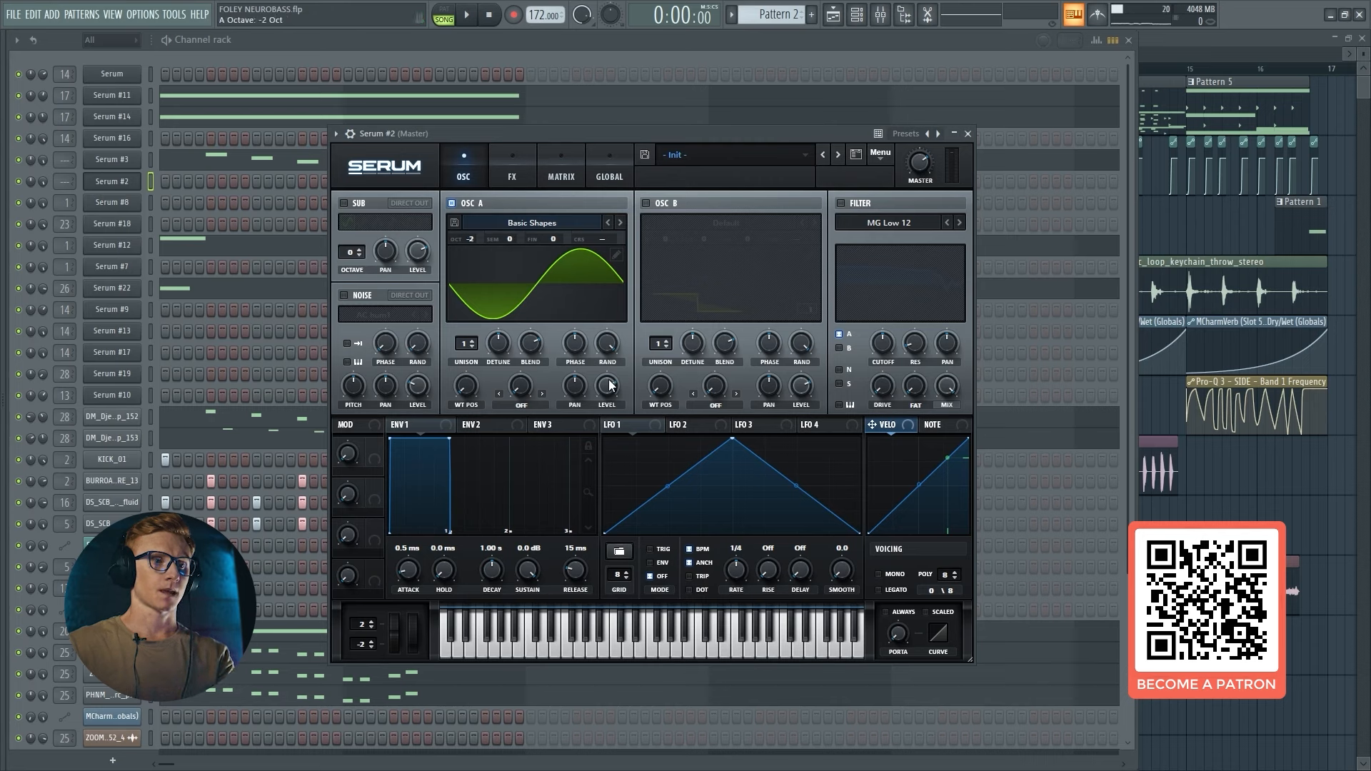
click(666, 207)
click(689, 225)
mouse_move(715, 278)
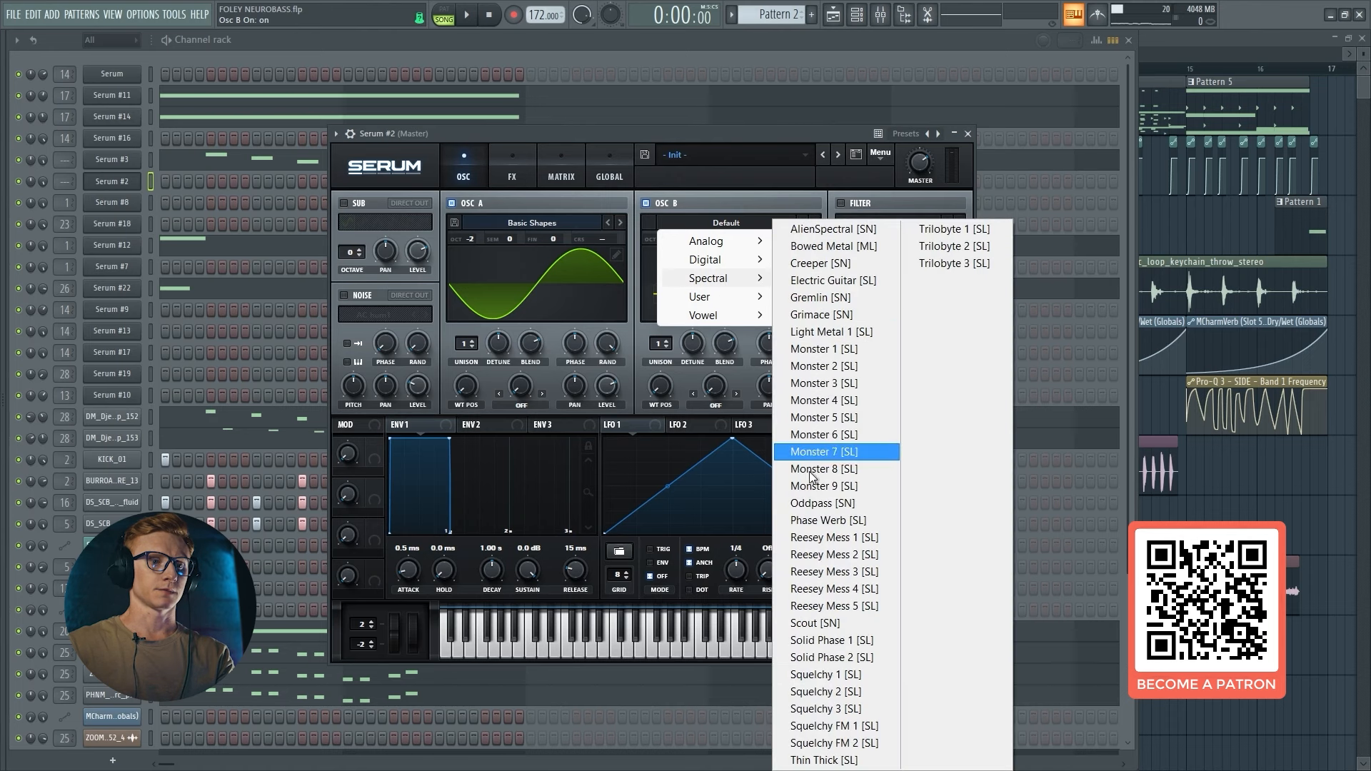
click(814, 708)
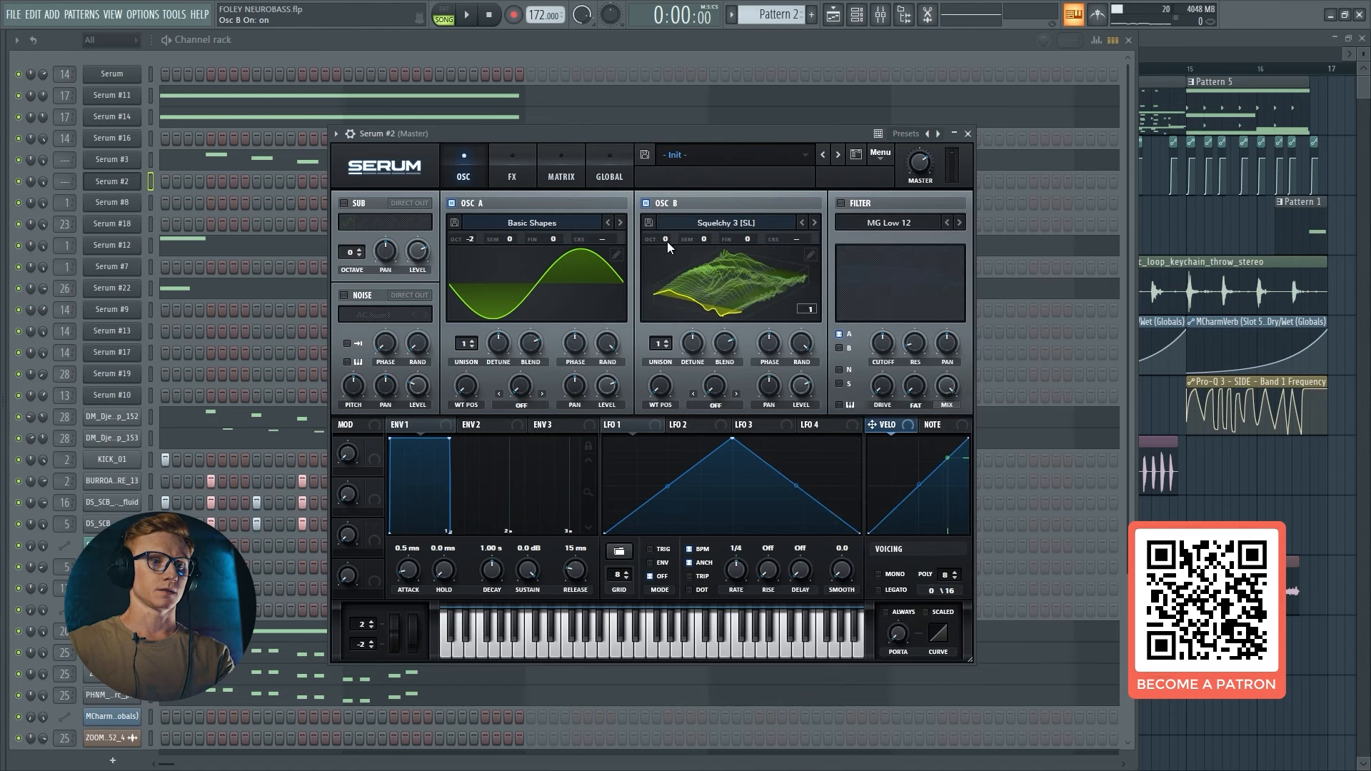
Tune oscillator B to octave -1 and semitone +7, and lower the levels of oscillators A and B to 0%.
drag(667, 241, 725, 215)
drag(609, 388, 606, 420)
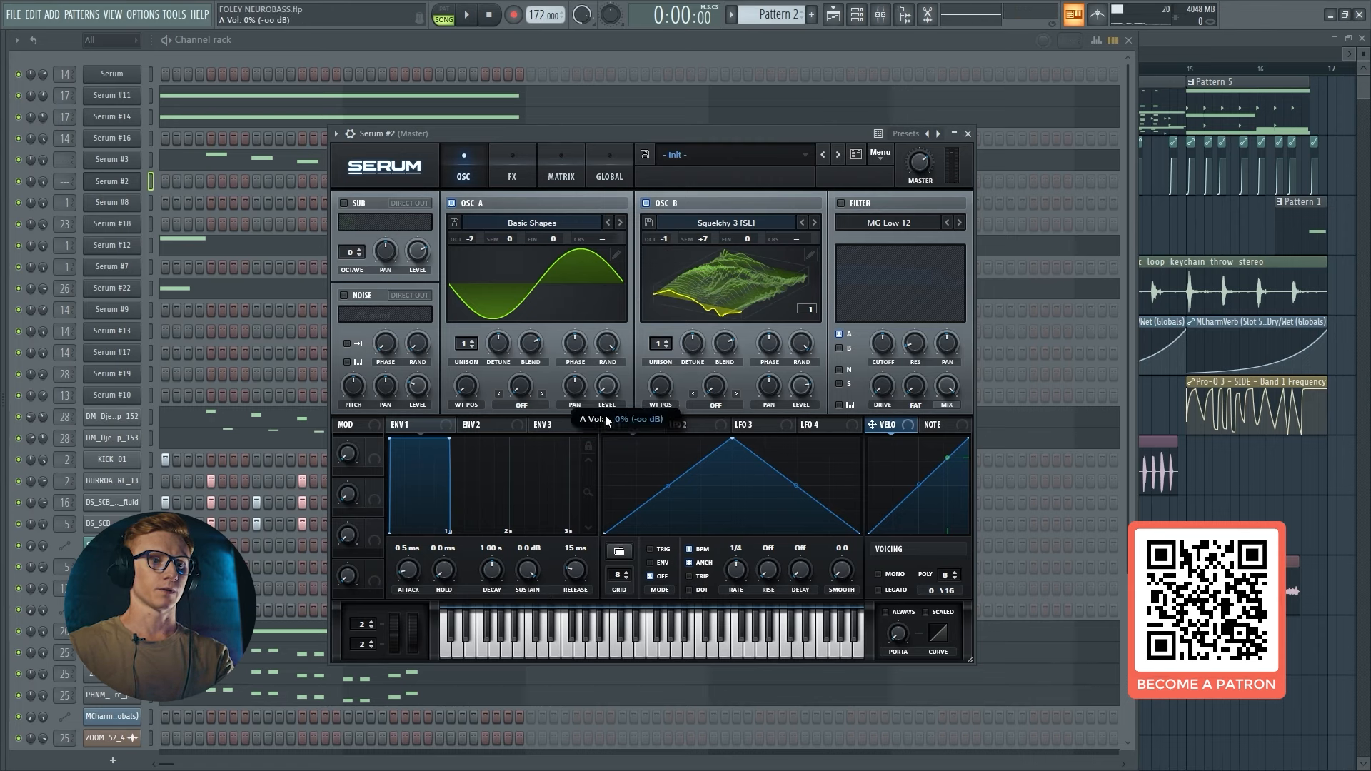
drag(802, 386, 802, 418)
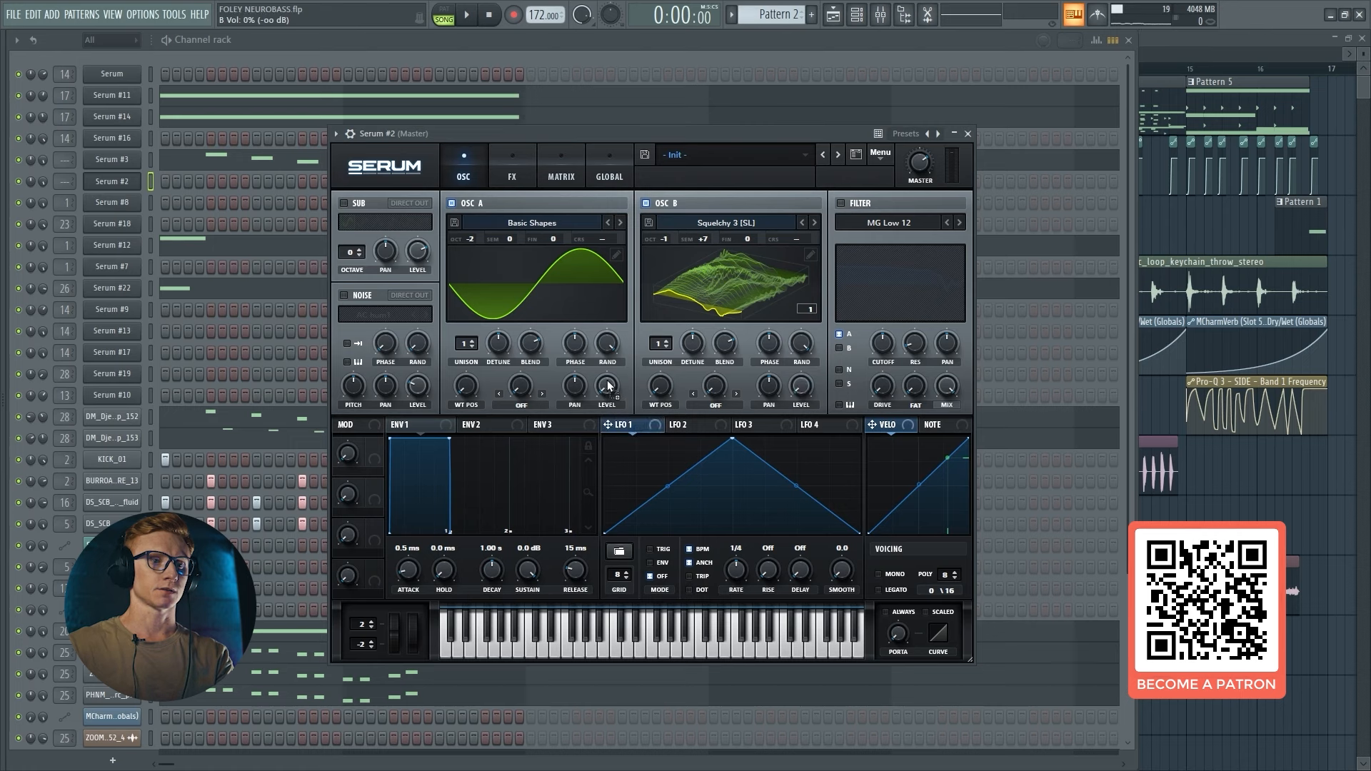
Modulate both oscillator levels with LFO 1, using the user Presaved Shape in Trig mode with triplet timing.
click(620, 552)
mouse_move(707, 613)
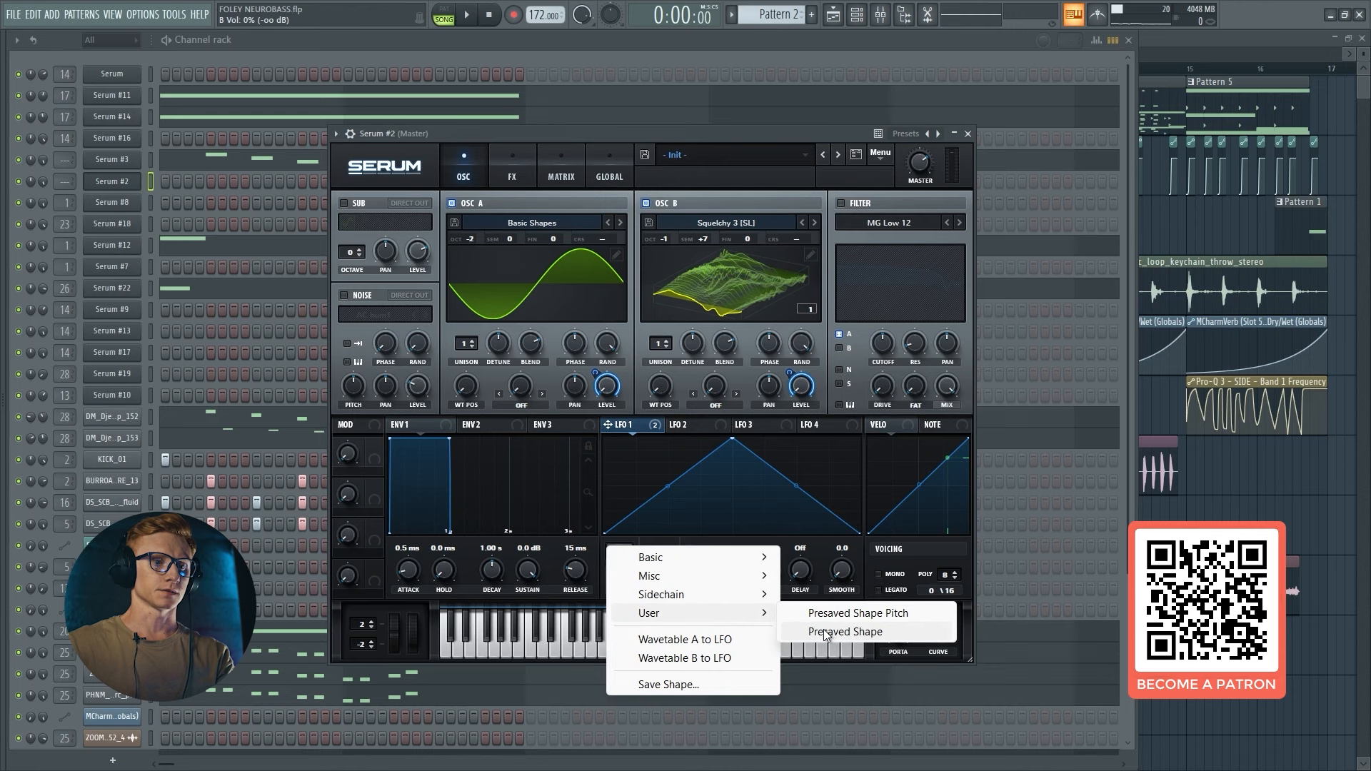
click(826, 632)
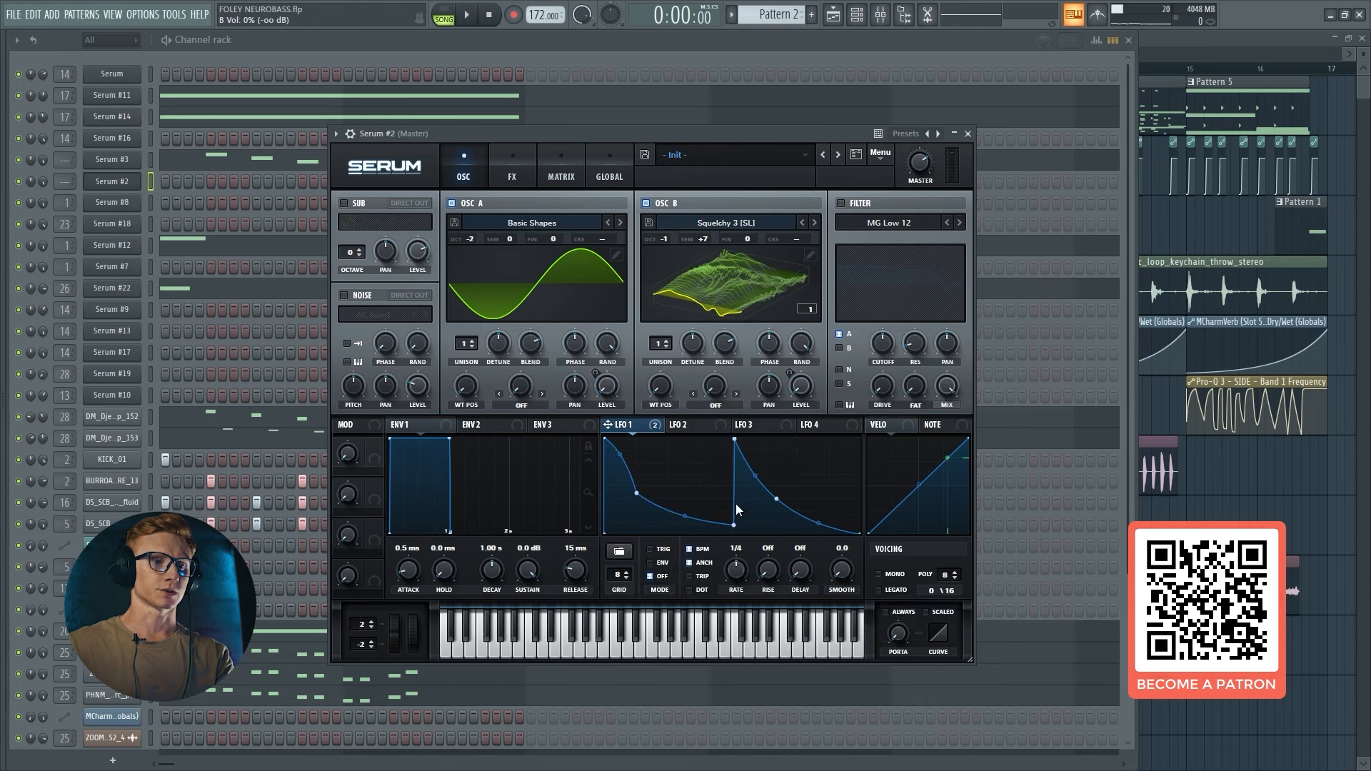
click(663, 550)
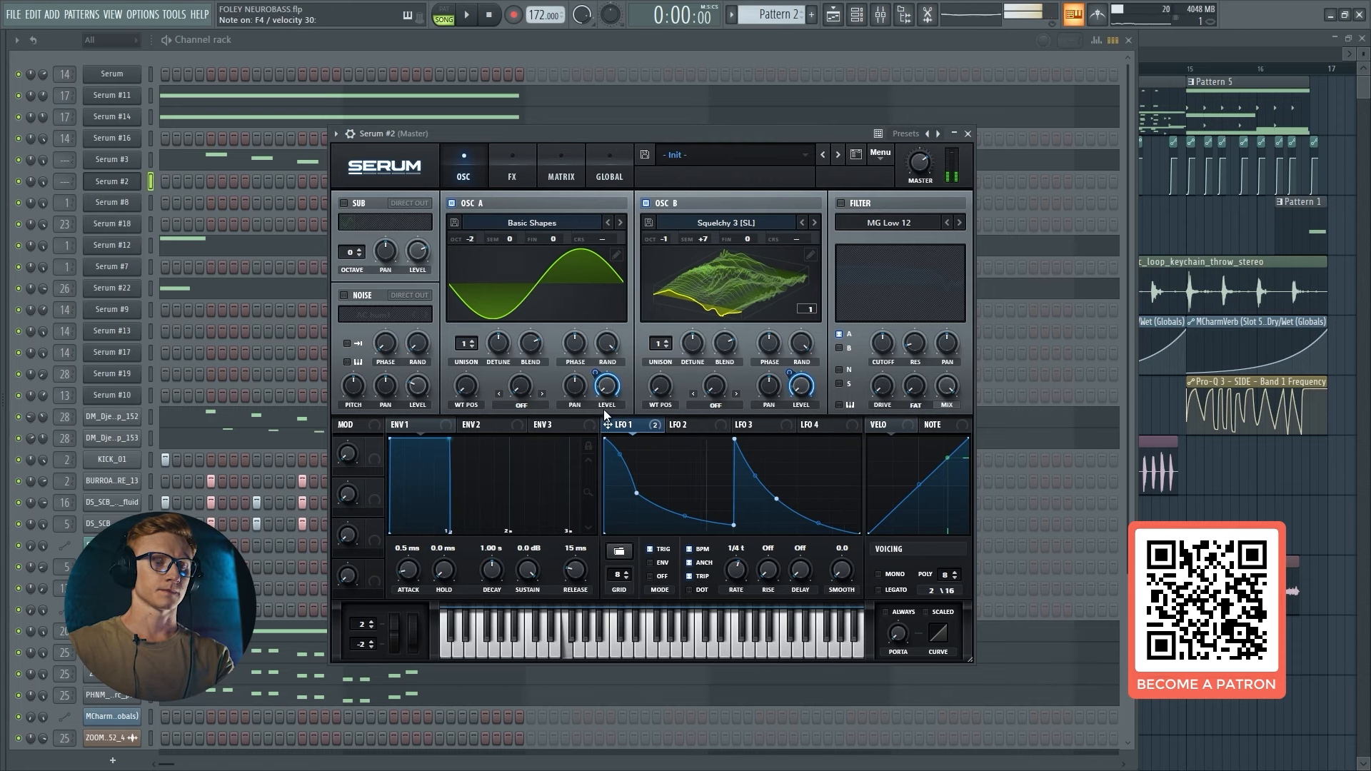
Set oscillator B's warp mode to Sync (No Window) and modulate the warp amount with LFO 1.
click(716, 405)
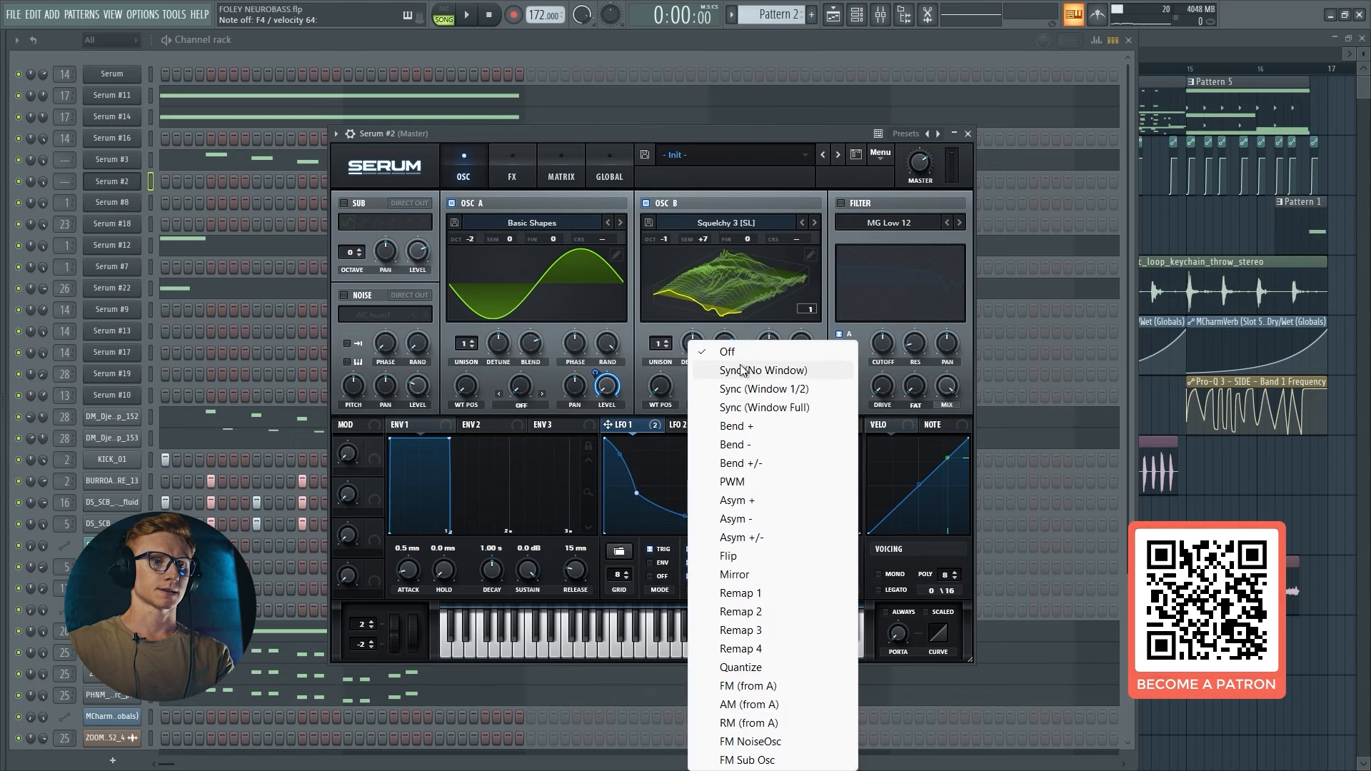
click(711, 370)
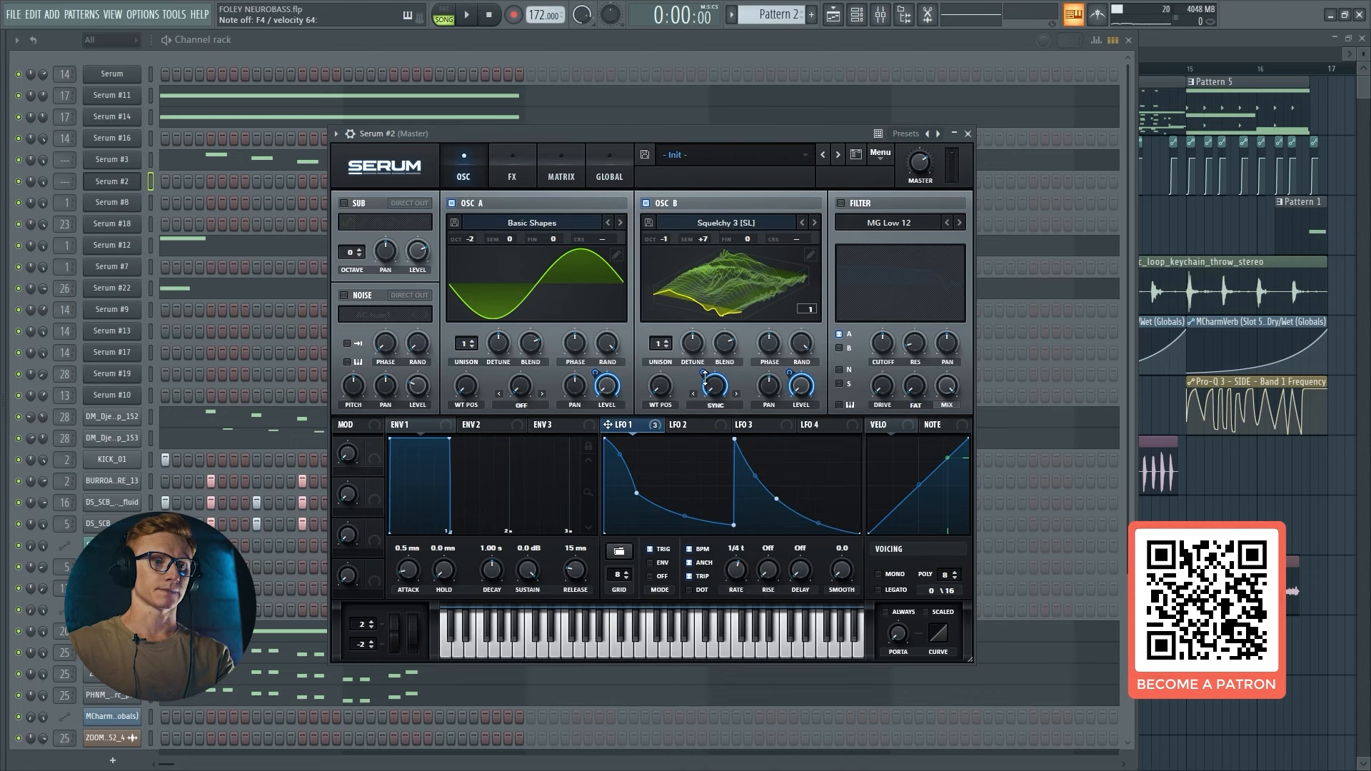
drag(705, 376, 707, 397)
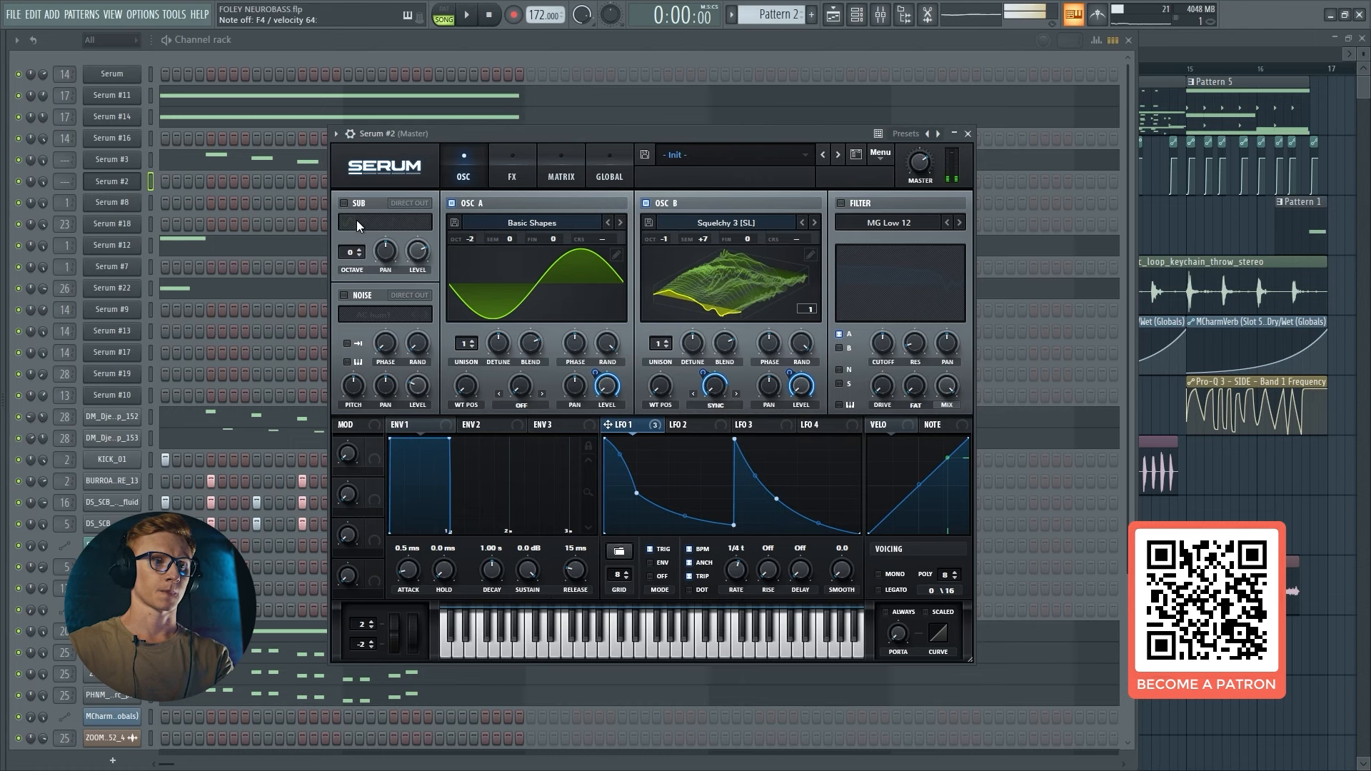
Enable the sub oscillator at octave -2 with its level at 0%, and modulate that level with LFO 1.
drag(356, 252, 357, 263)
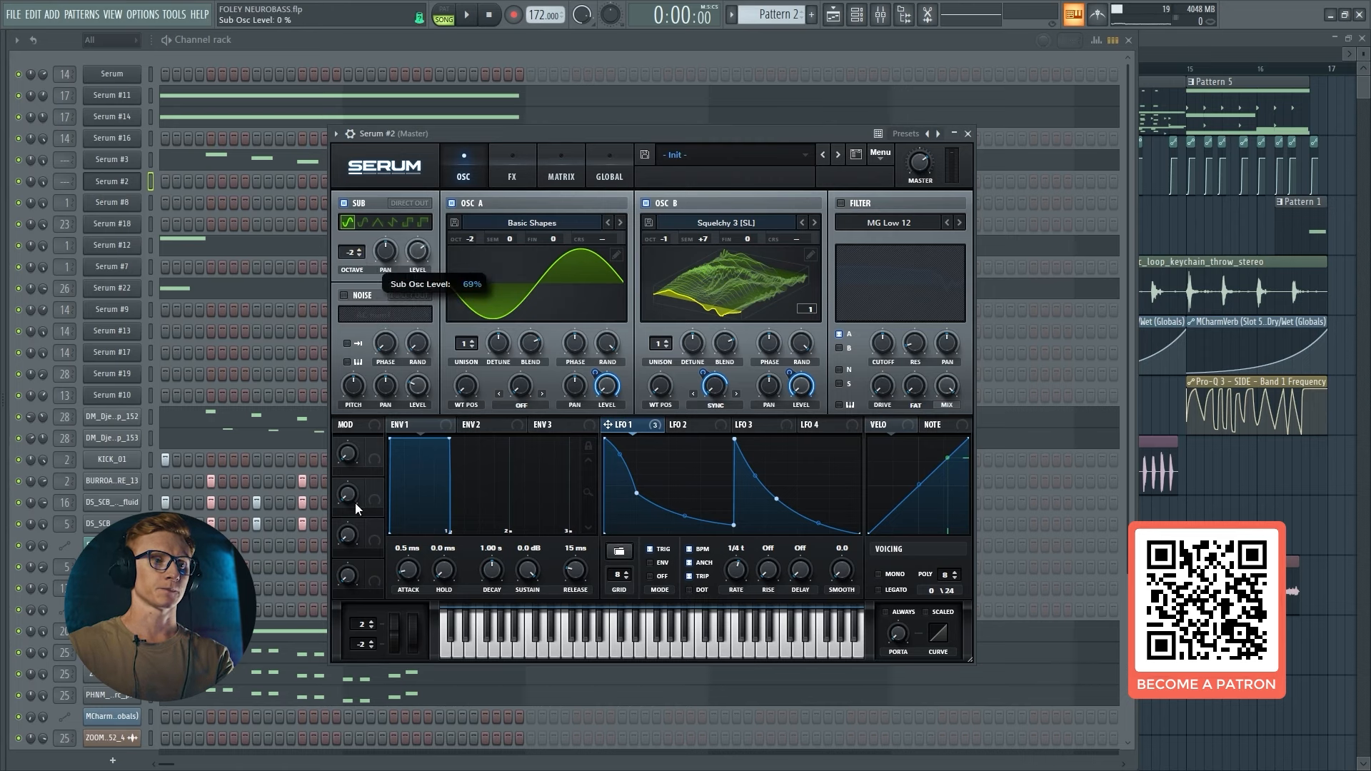
drag(628, 432, 425, 252)
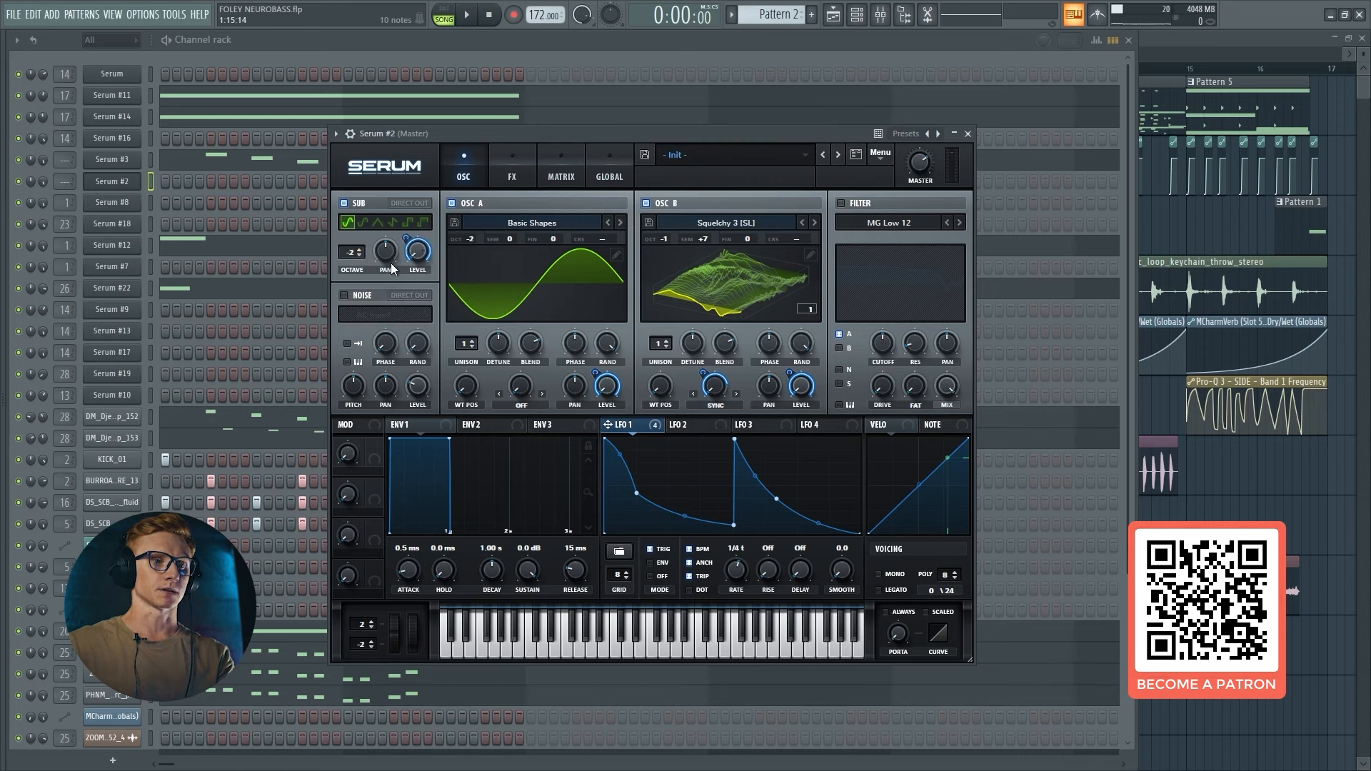
Enable the noise oscillator with the Organics sample Paper Bag, raise its level and set its pitch to 75%.
click(360, 297)
click(378, 320)
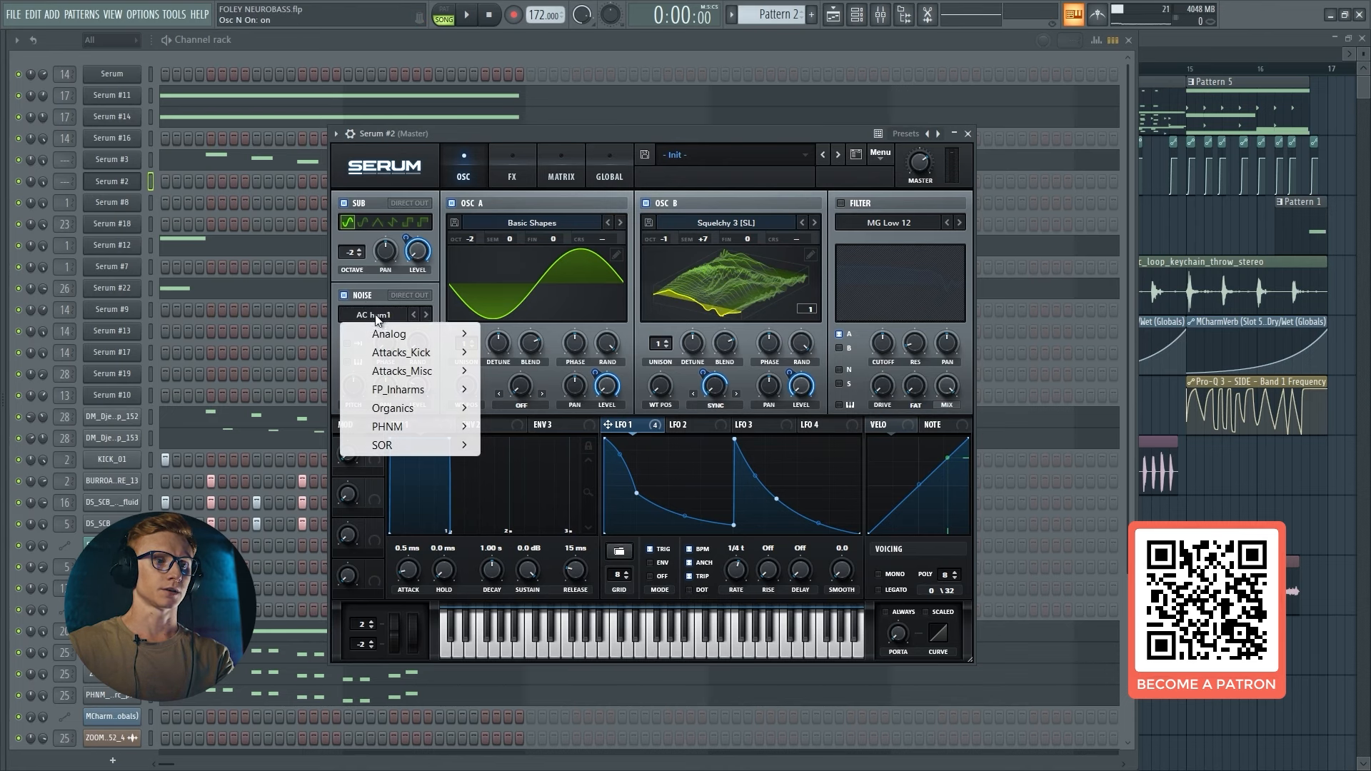
mouse_move(422, 406)
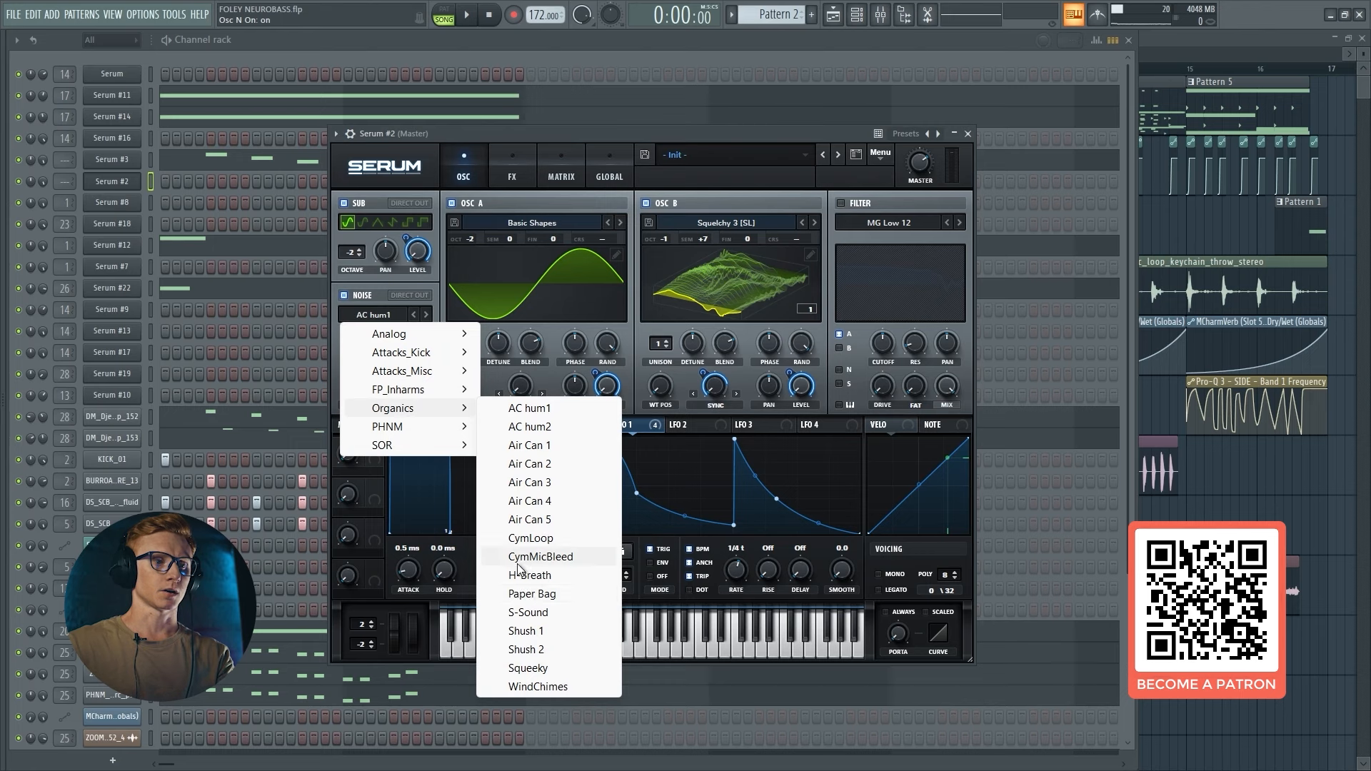
click(528, 594)
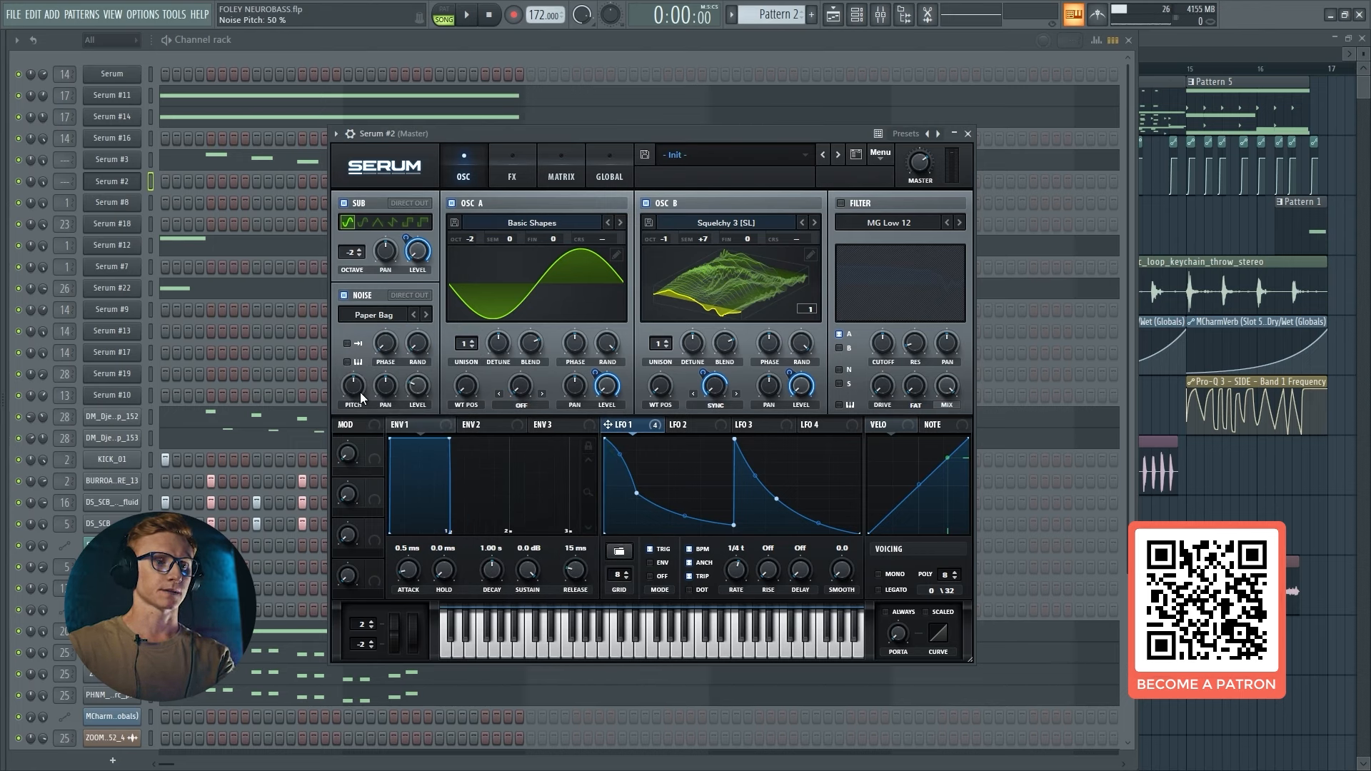
drag(421, 388, 437, 337)
drag(357, 386, 372, 356)
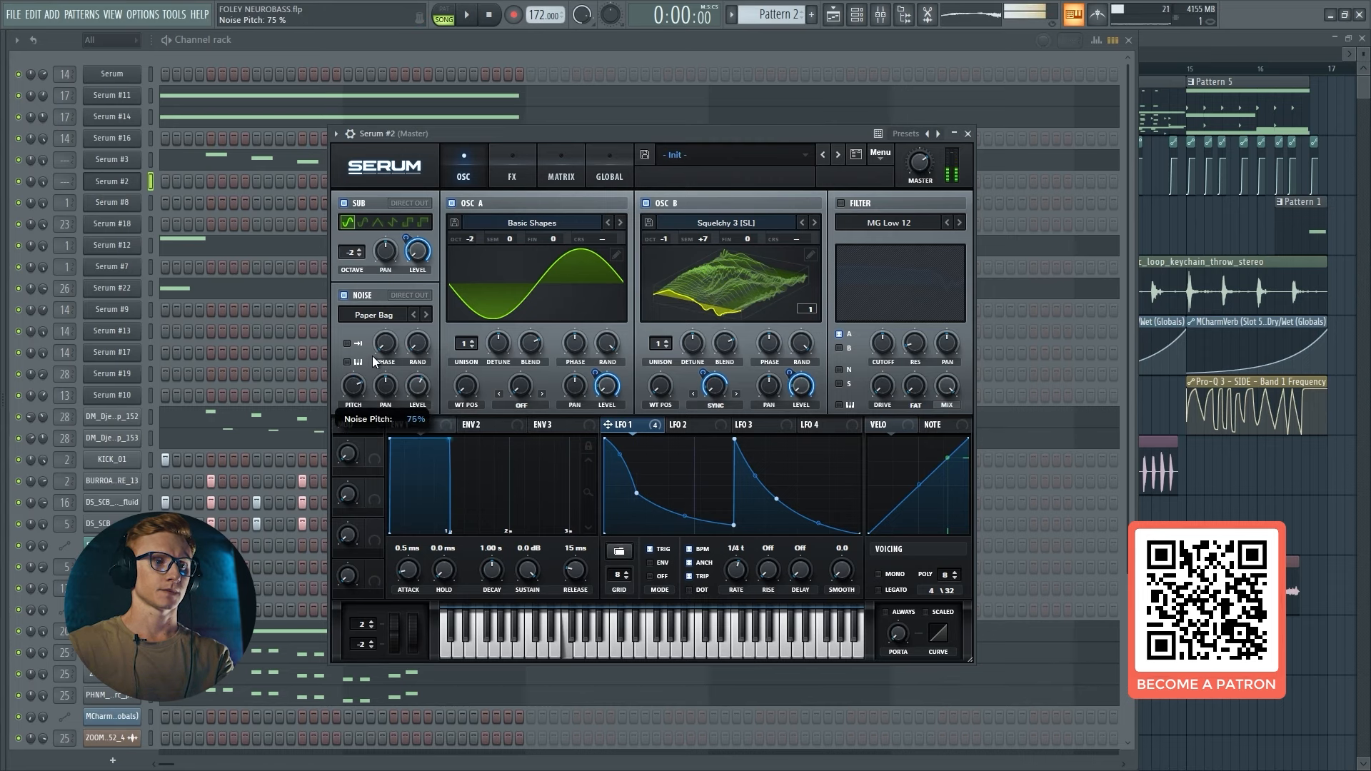
Lower the noise oscillator's level and modulate it with LFO 1.
click(417, 391)
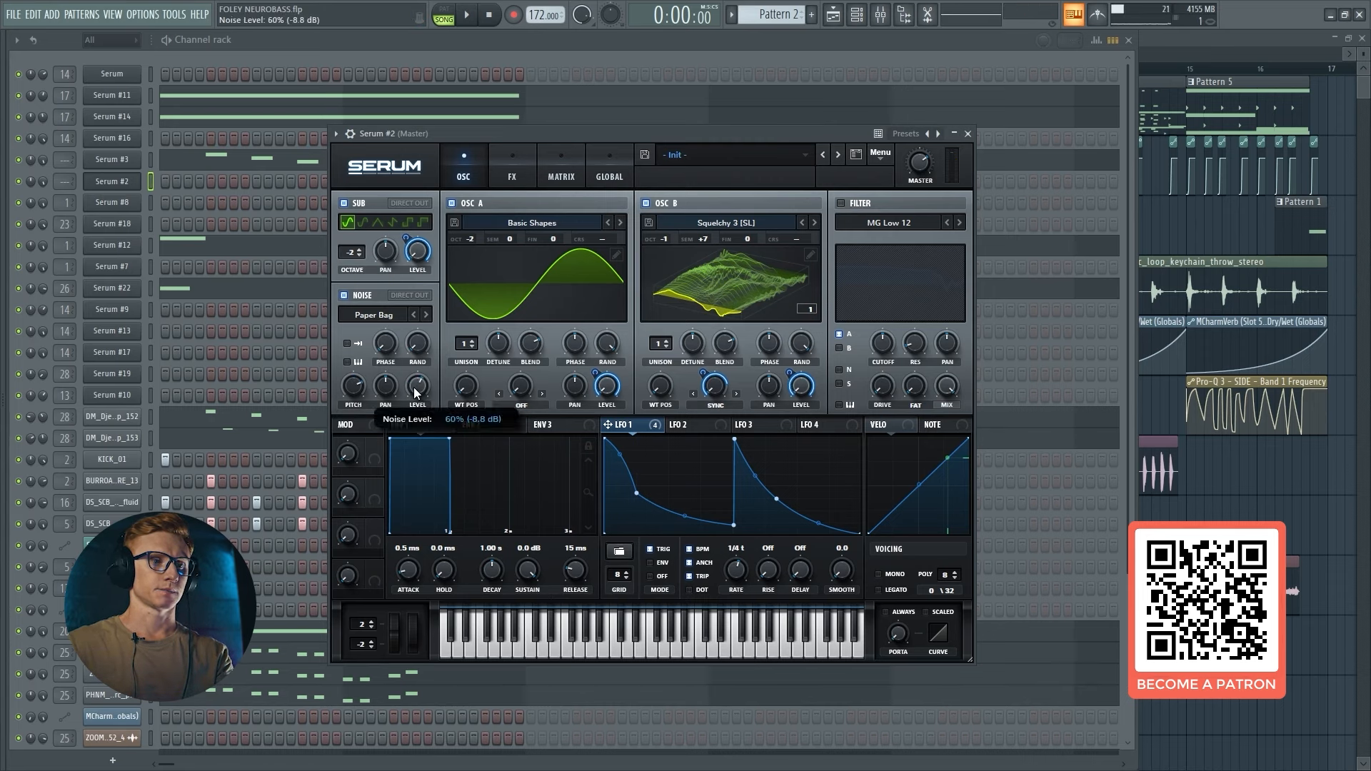
click(364, 392)
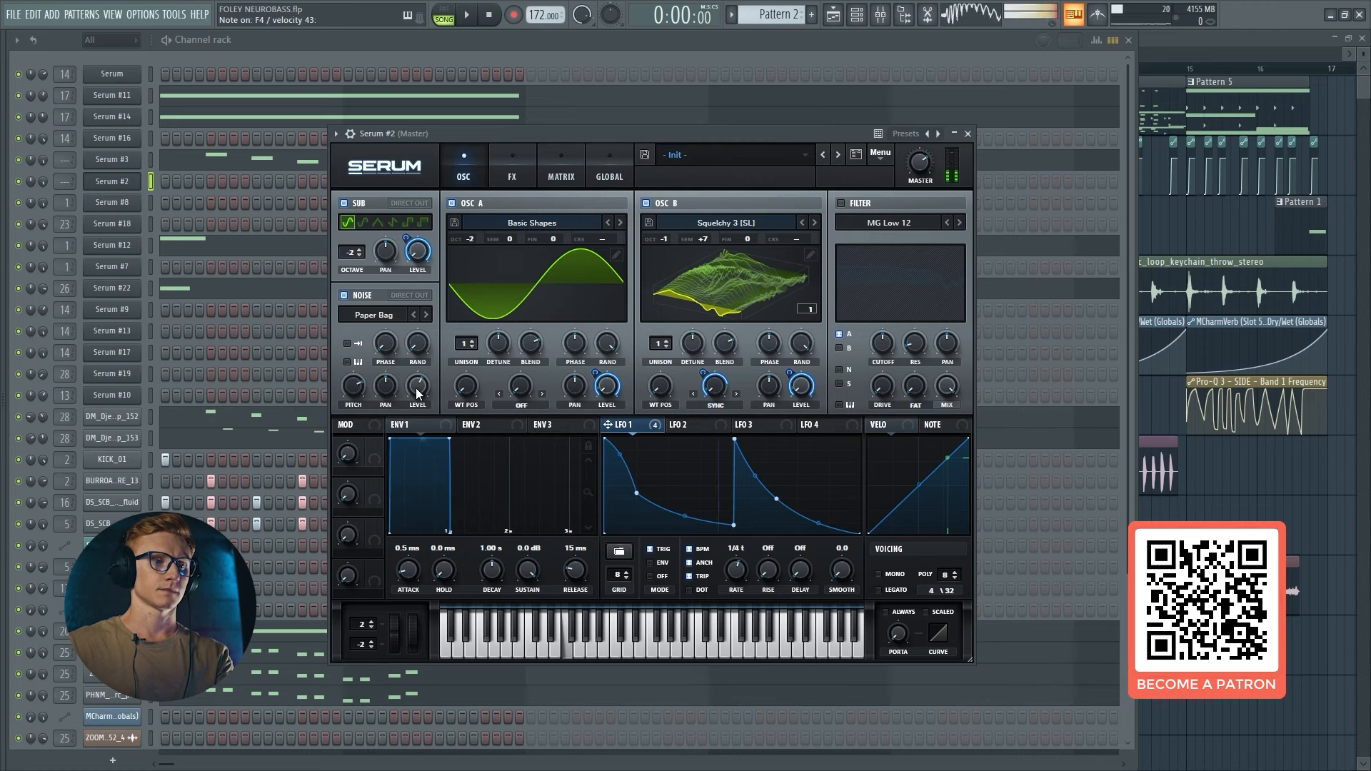
drag(420, 392, 420, 396)
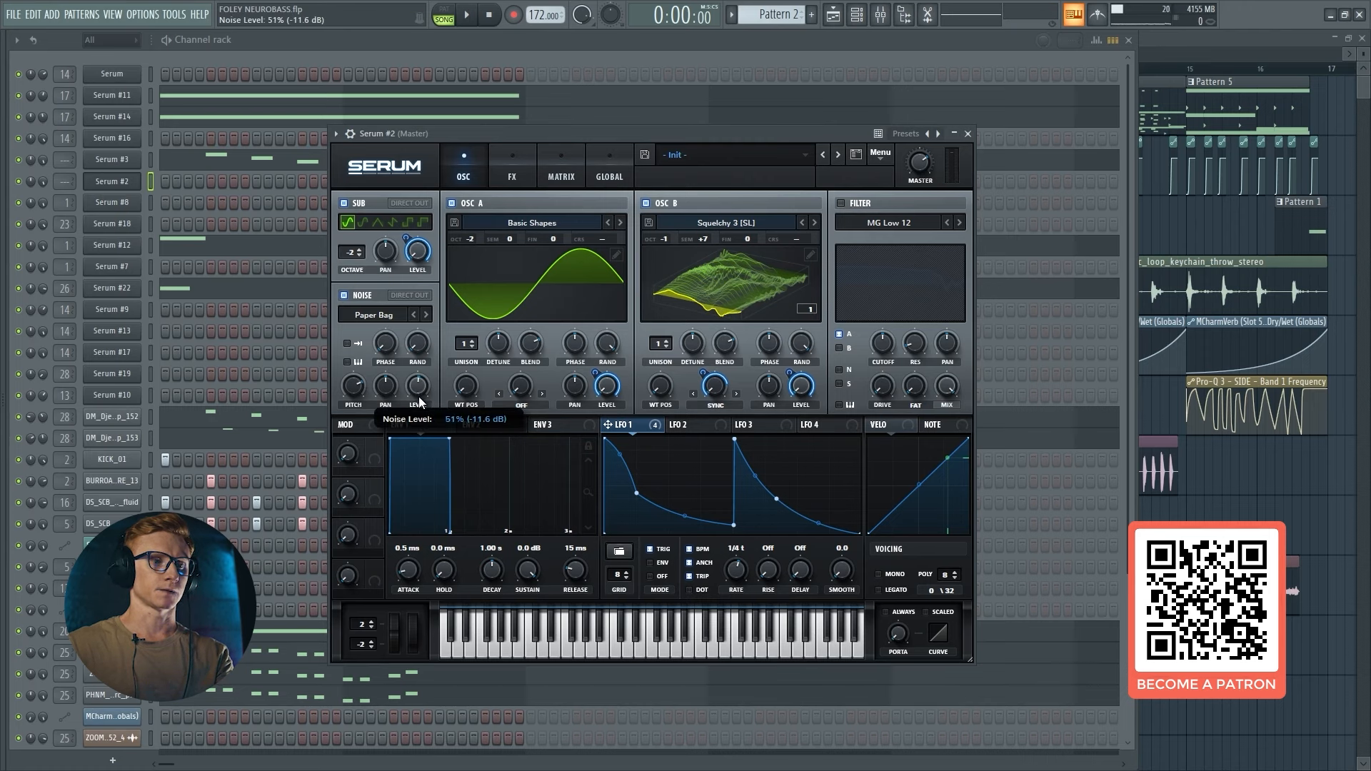
drag(421, 413, 426, 417)
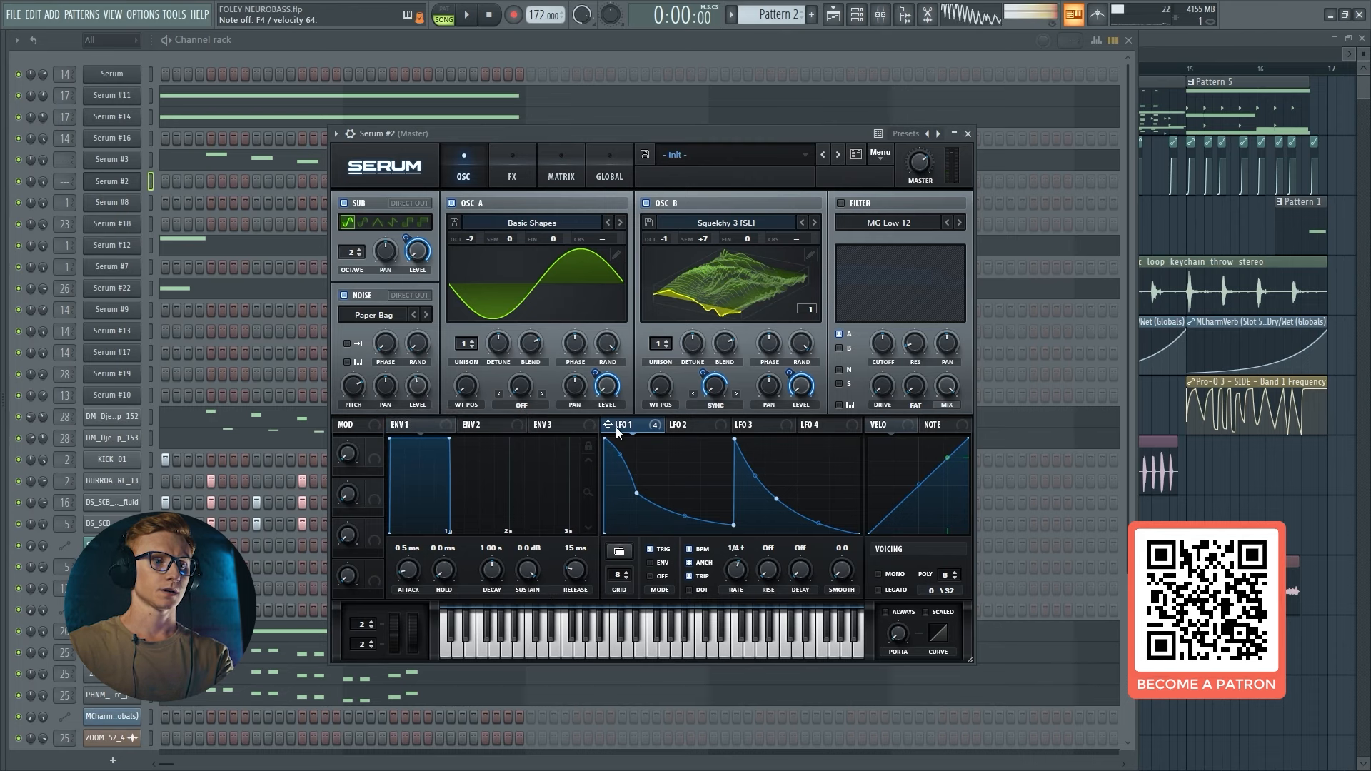
drag(411, 392, 411, 379)
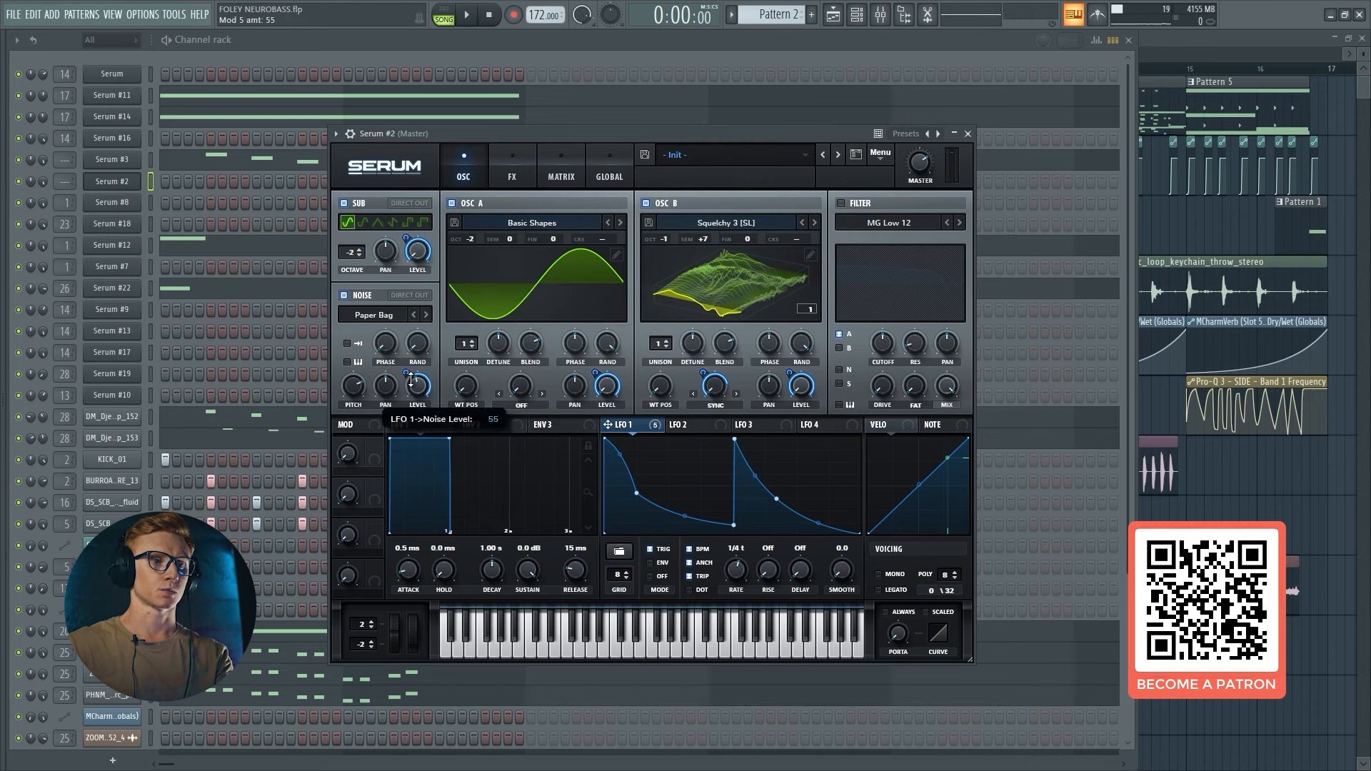
drag(441, 184, 442, 186)
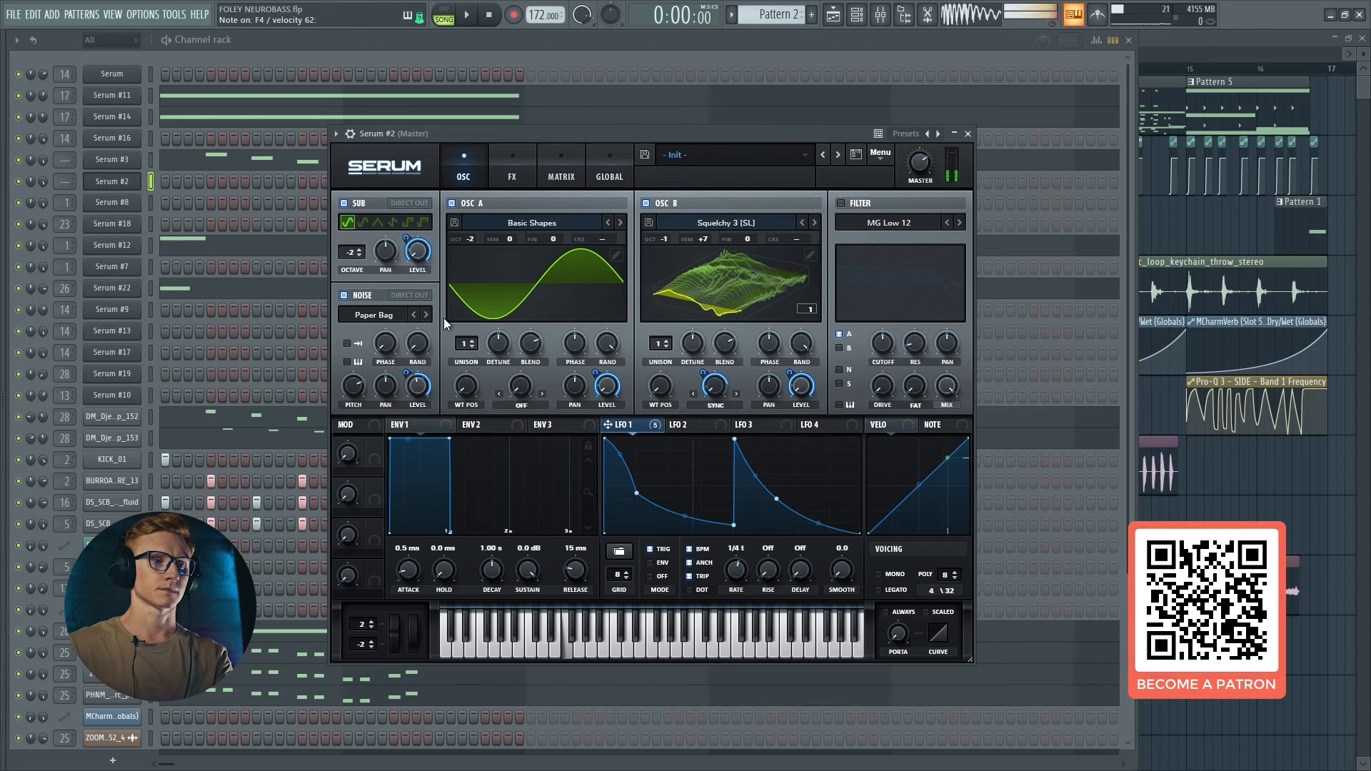
Enable the filter with the Reverb type and route oscillators A and B, the noise and the sub through it.
click(841, 203)
click(889, 222)
mouse_move(885, 296)
click(996, 502)
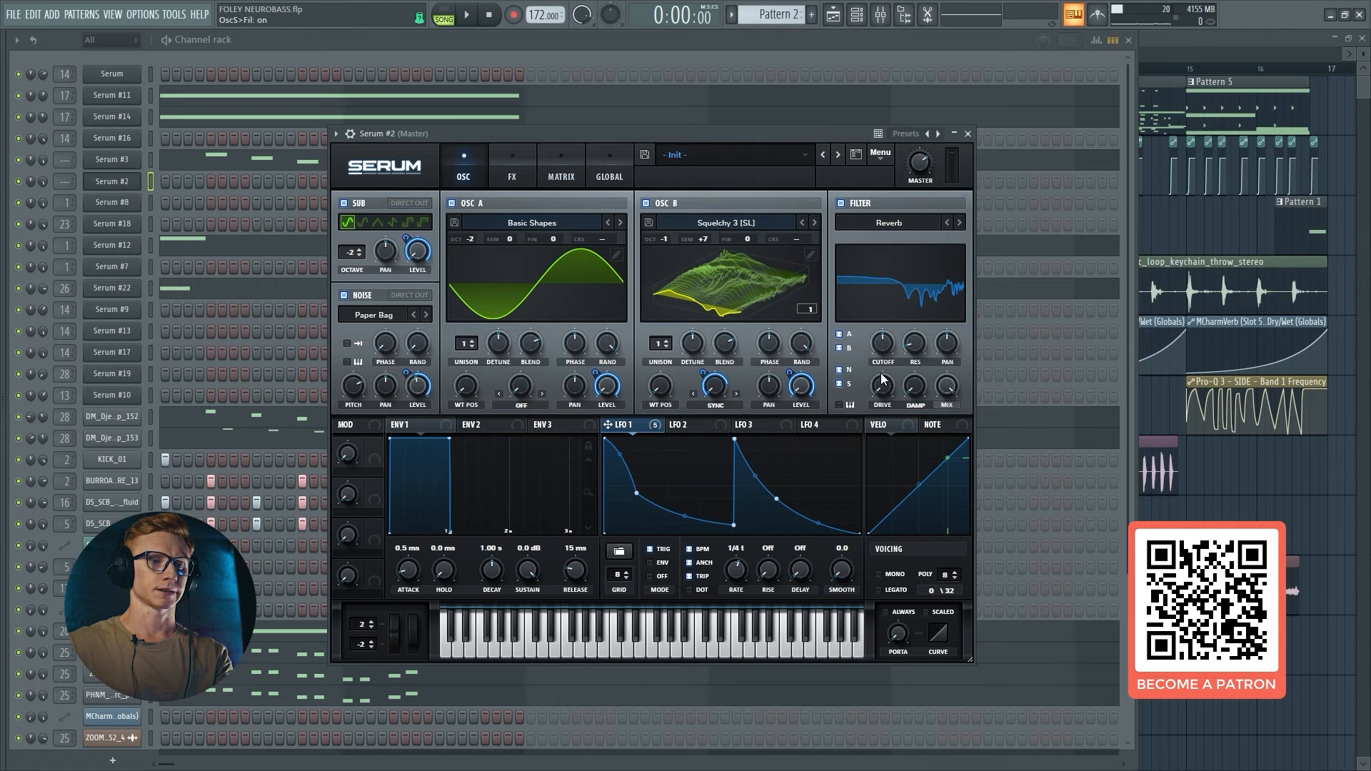
Modulate the reverb filter's cutoff by -52 and its resonance from 0% with LFO 1, and set the drive to 32%.
mouse_move(881, 354)
mouse_down()
mouse_move(883, 293)
mouse_move(876, 381)
mouse_up()
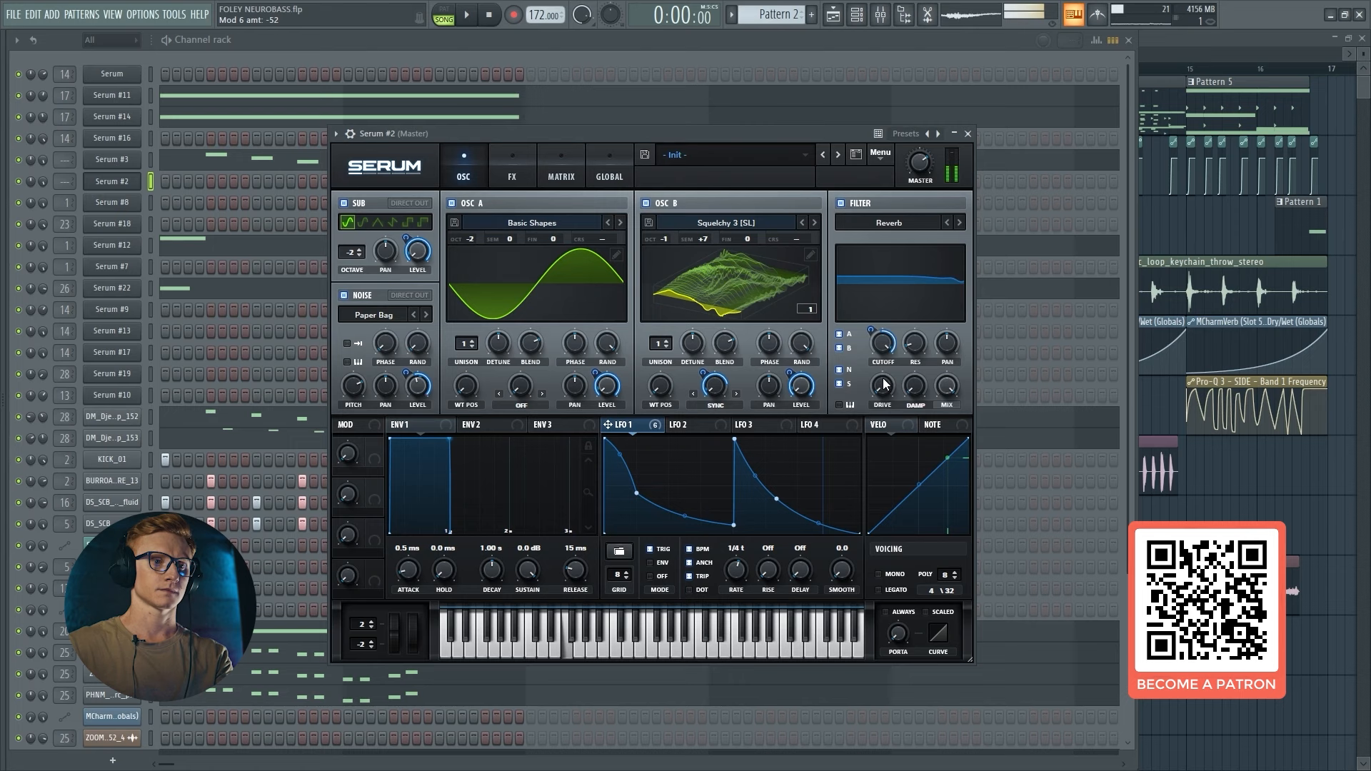
click(914, 343)
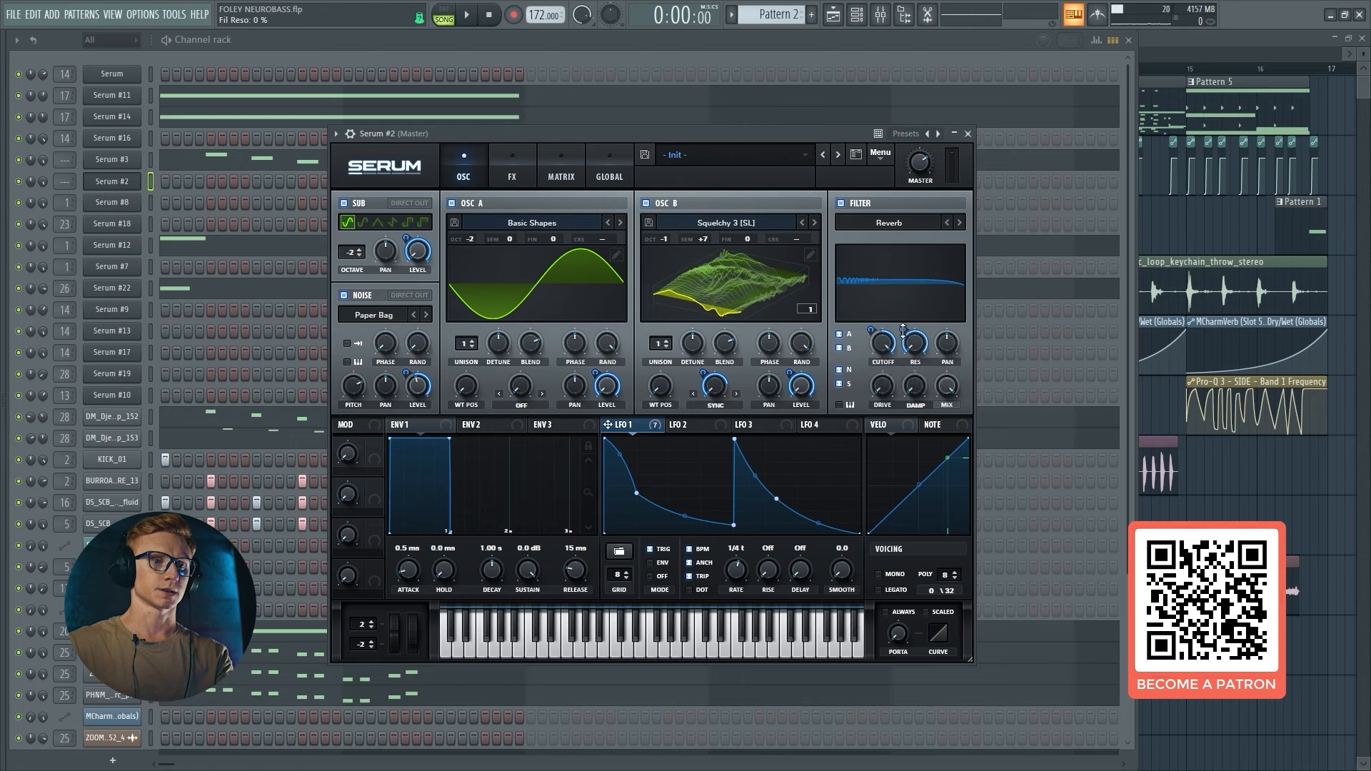
drag(903, 330, 906, 364)
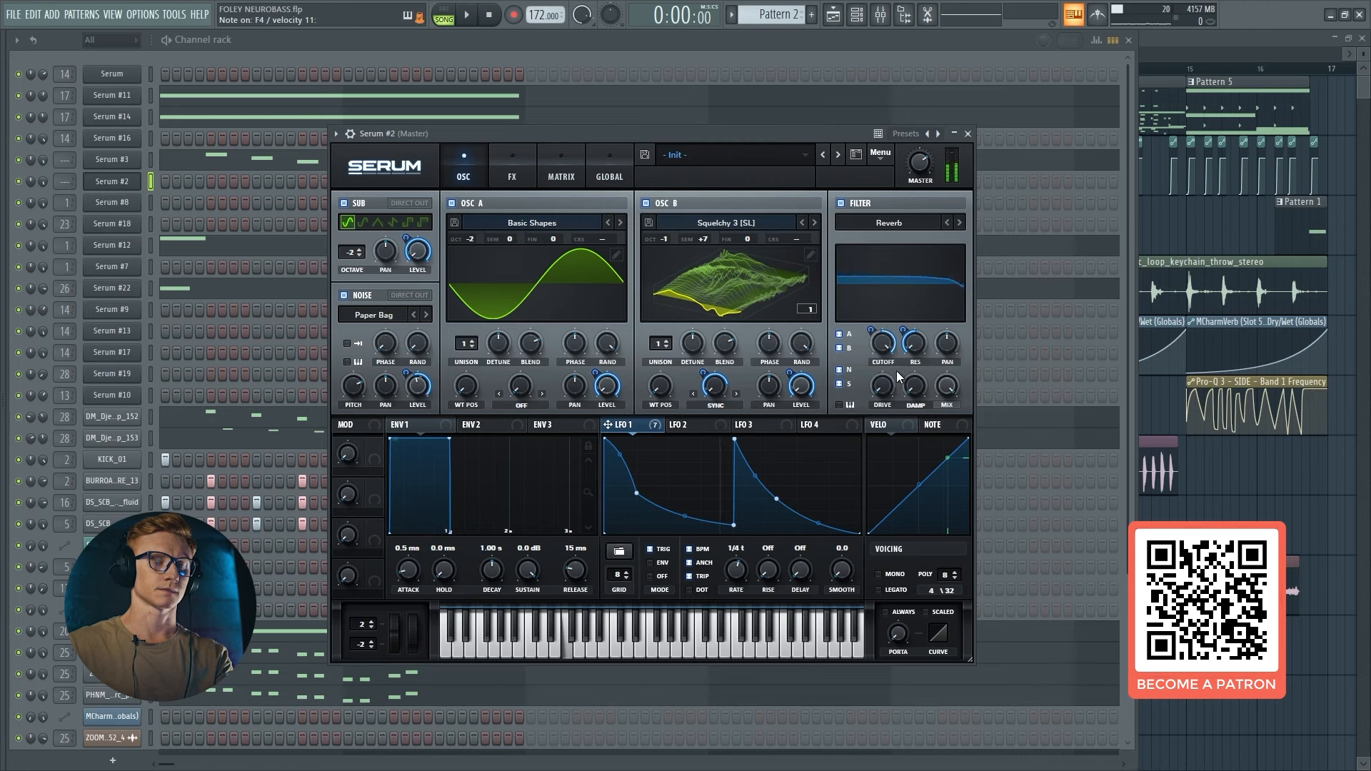
drag(886, 389, 906, 359)
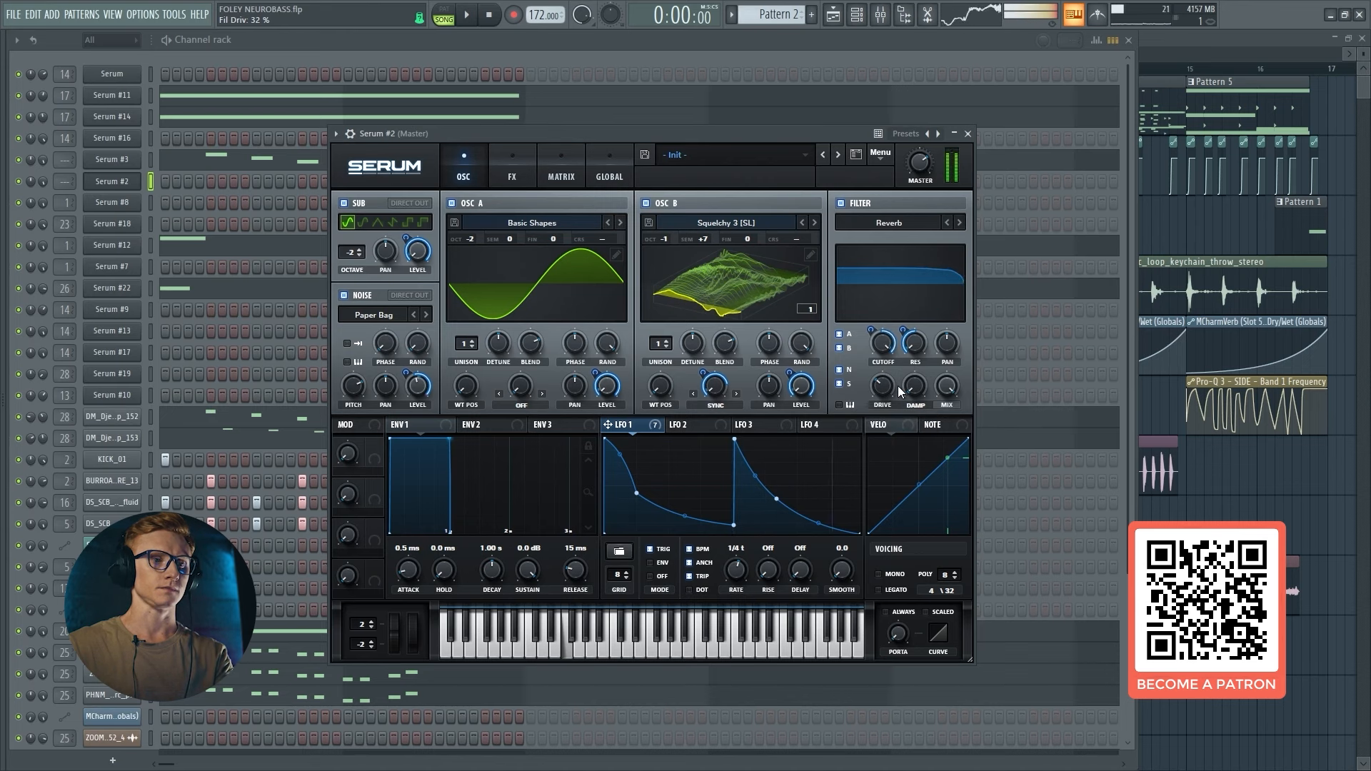
Add a modulation matrix row that routes LFO 2 to the master tuning (Mast.Tun).
click(561, 170)
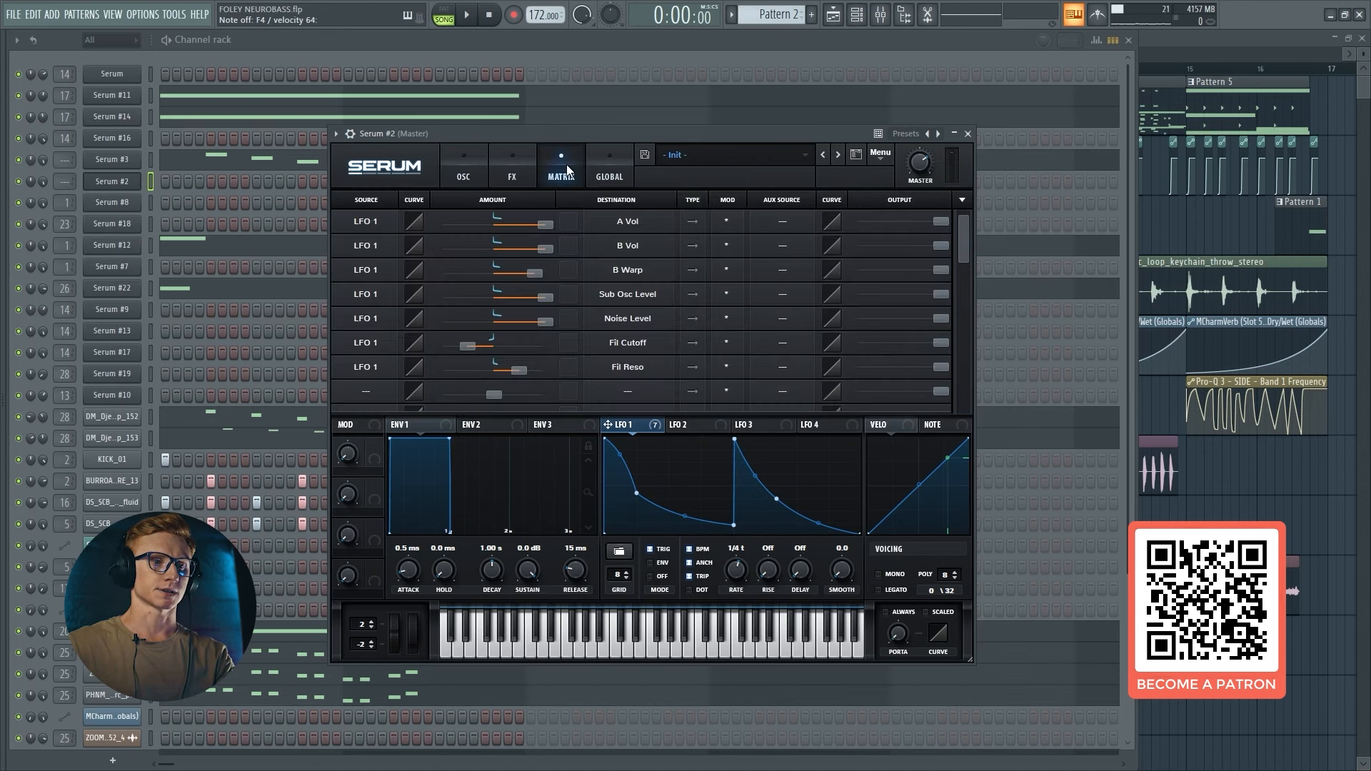
scroll(602, 351, down, 2)
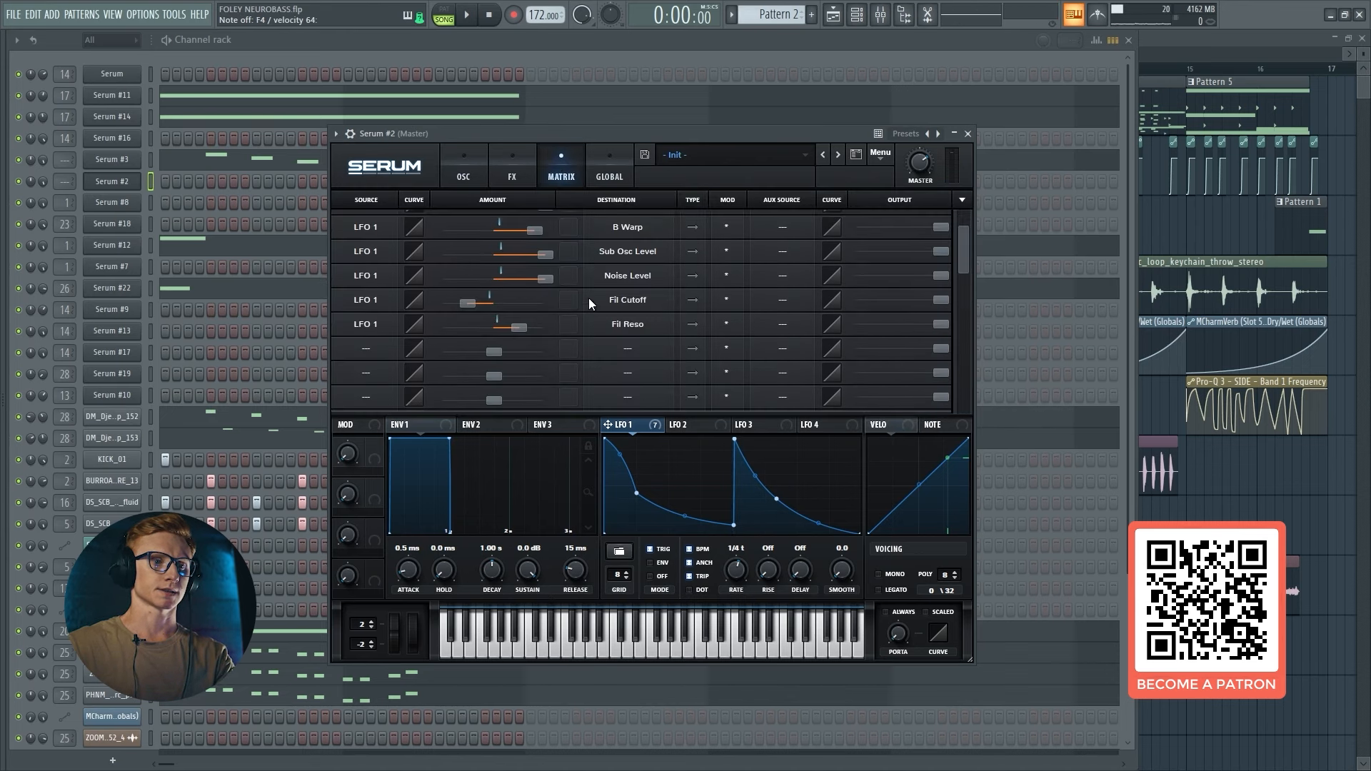
click(619, 348)
click(560, 168)
click(472, 175)
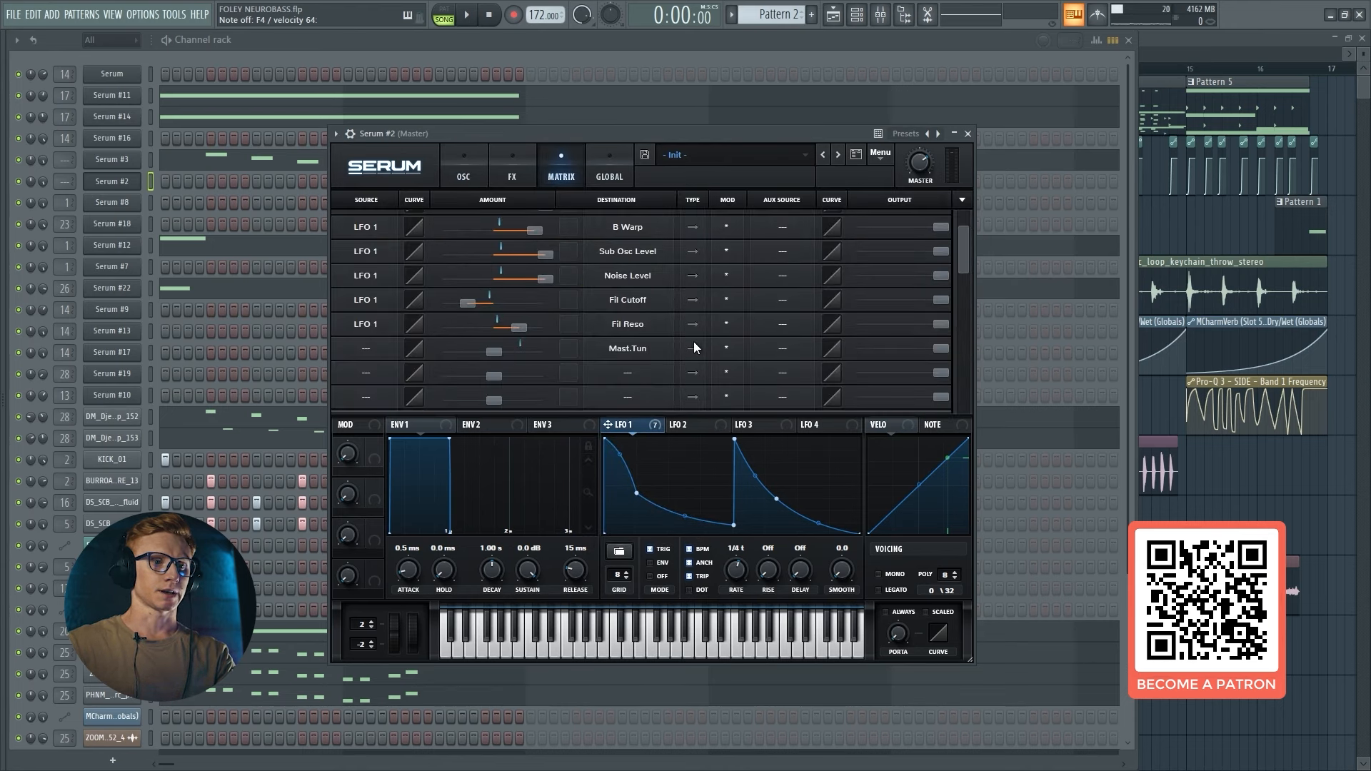
click(699, 428)
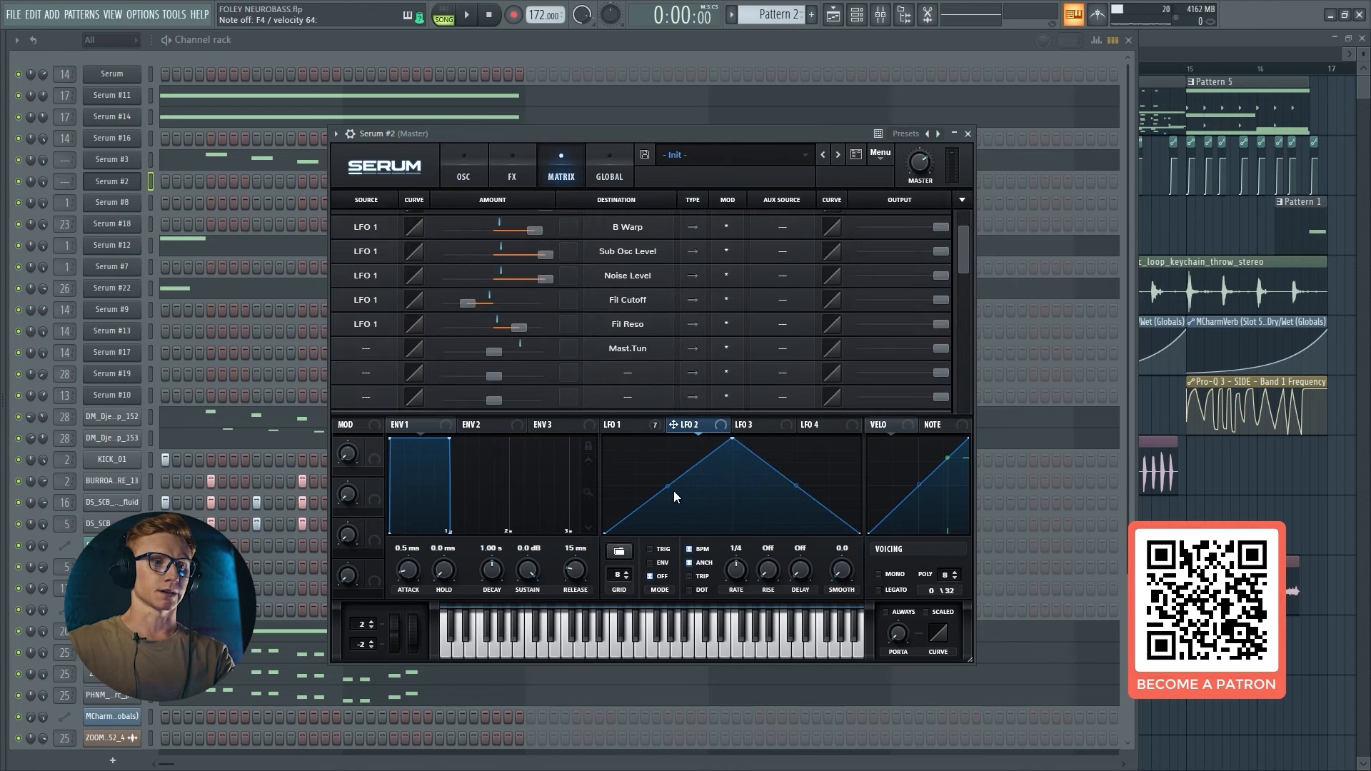
click(383, 354)
click(454, 351)
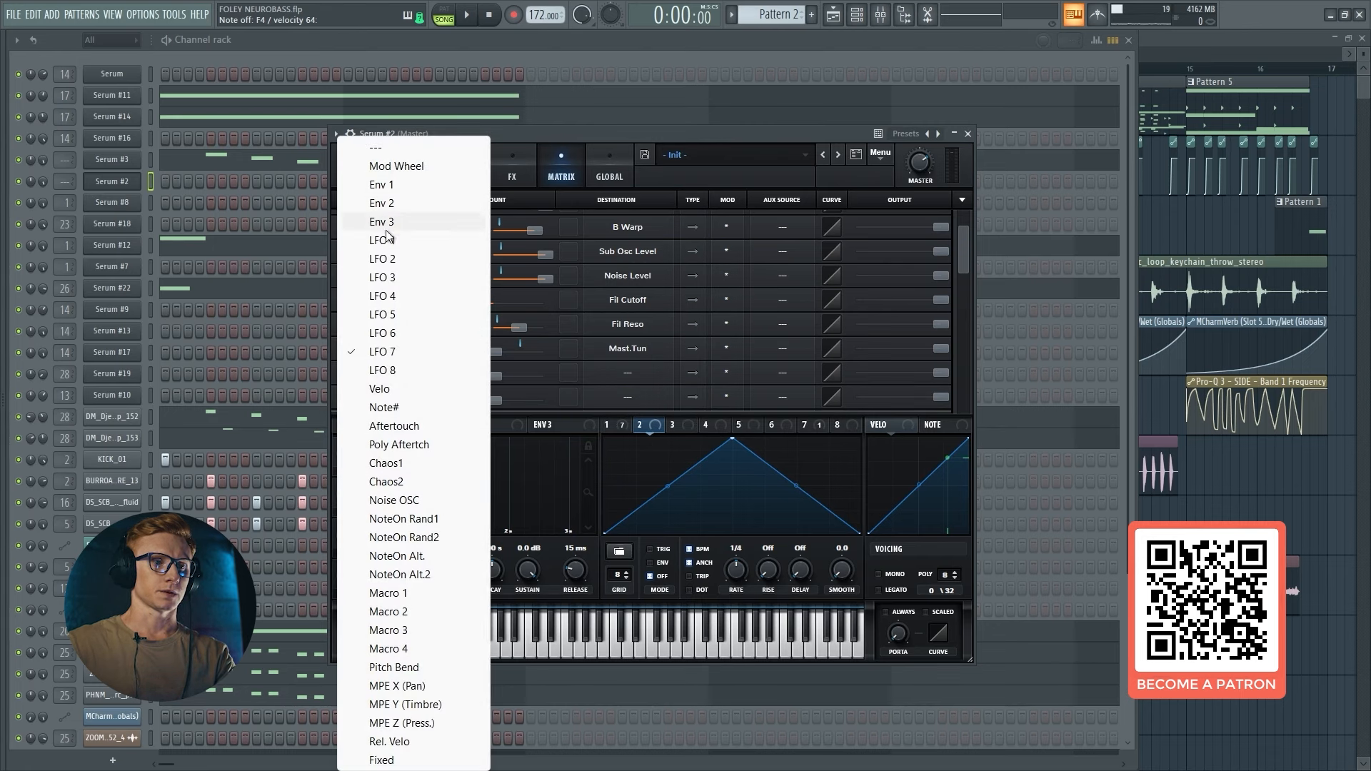
click(386, 258)
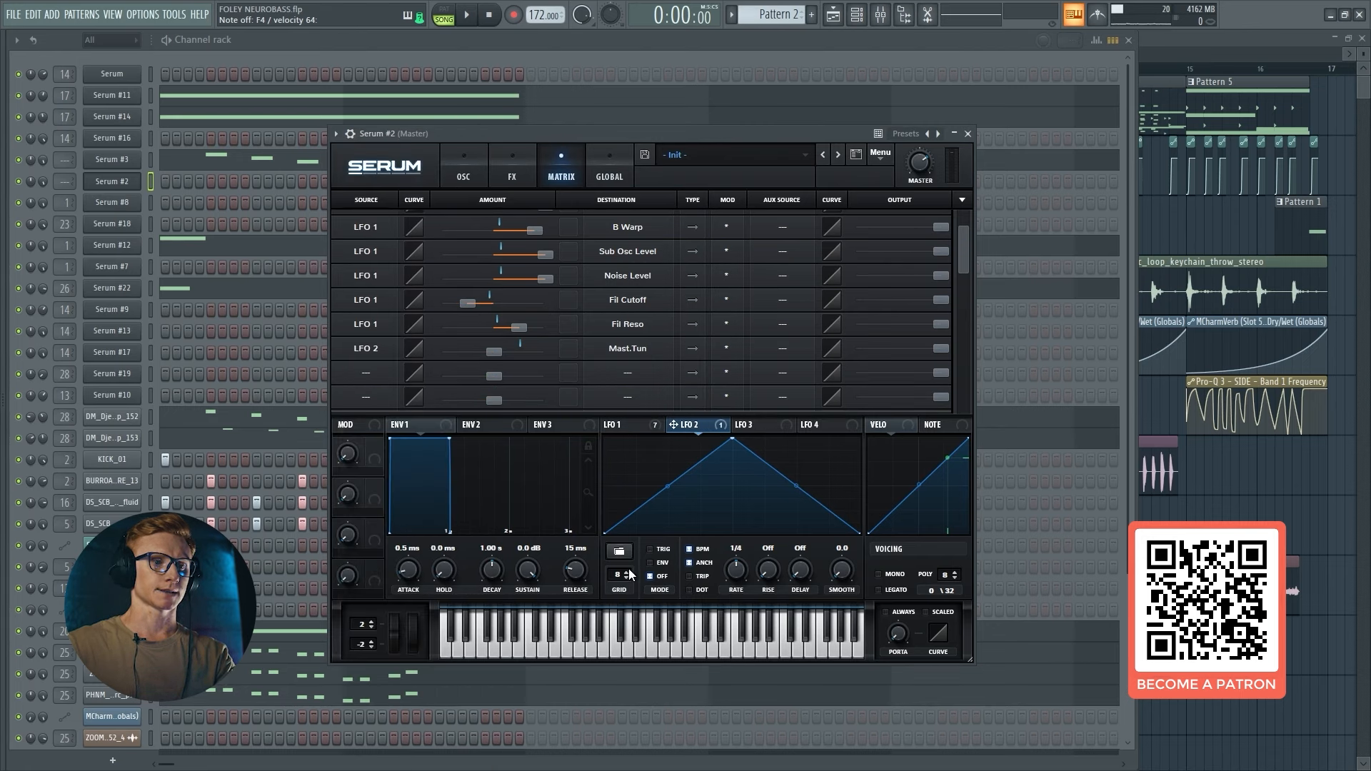
Load a two-spike decaying shape into LFO 2, set it to Trig at 1/4 triplet rate, and apply a small positive amount to master tuning.
click(618, 551)
mouse_move(723, 620)
click(829, 632)
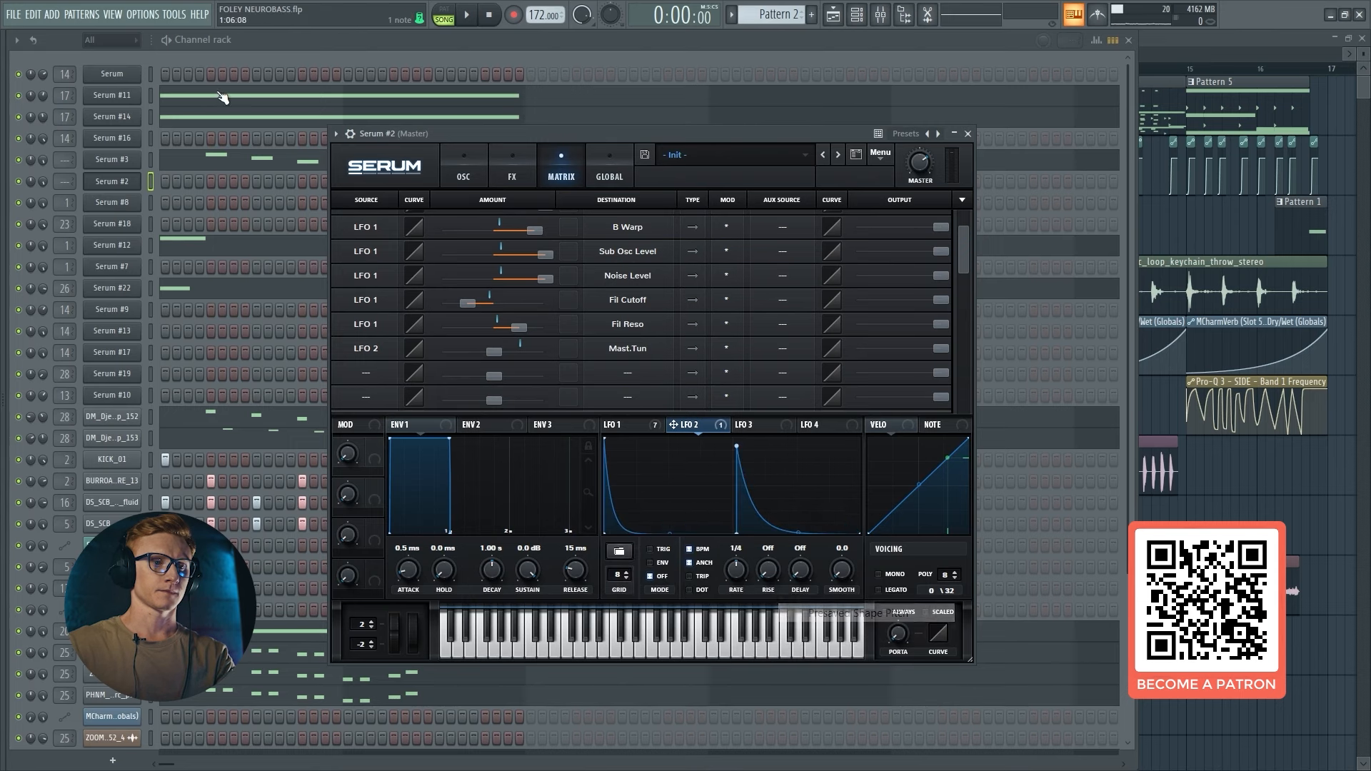
click(654, 550)
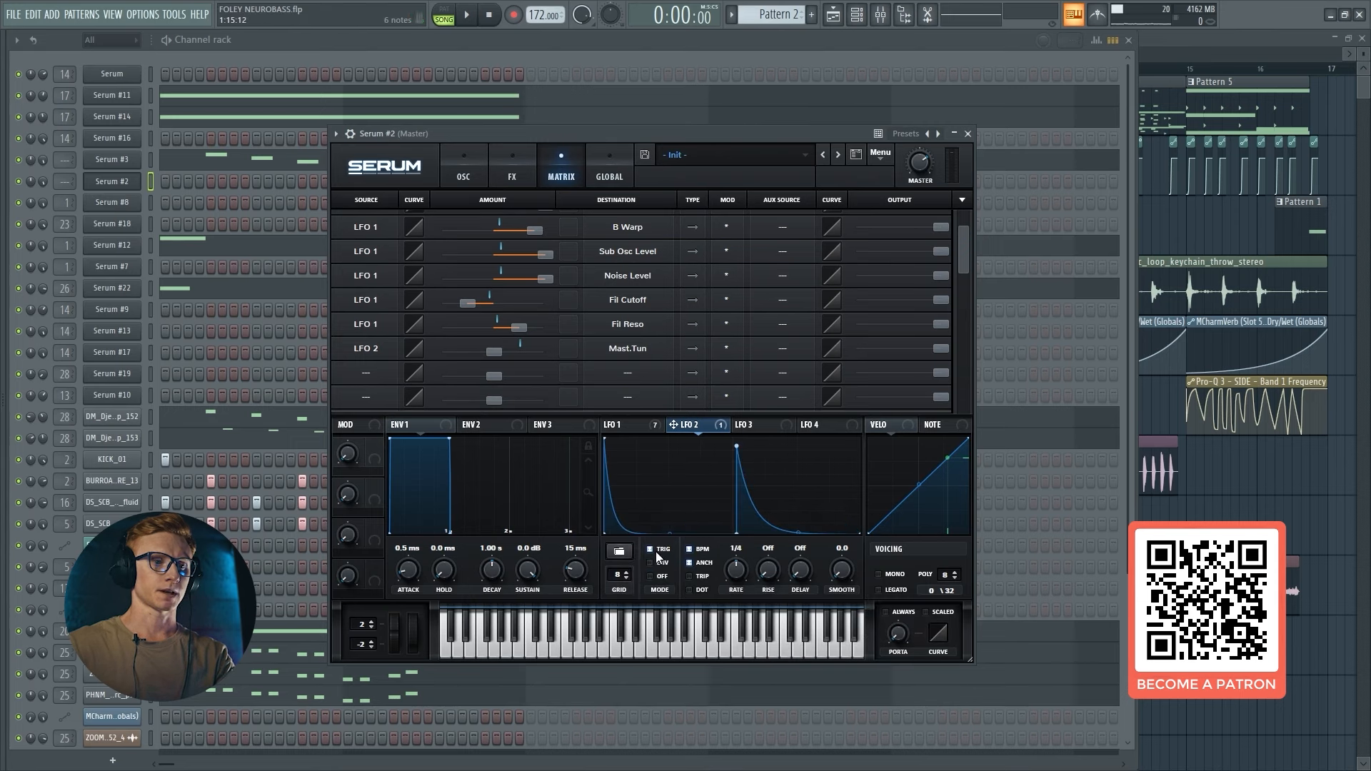
click(694, 577)
click(737, 572)
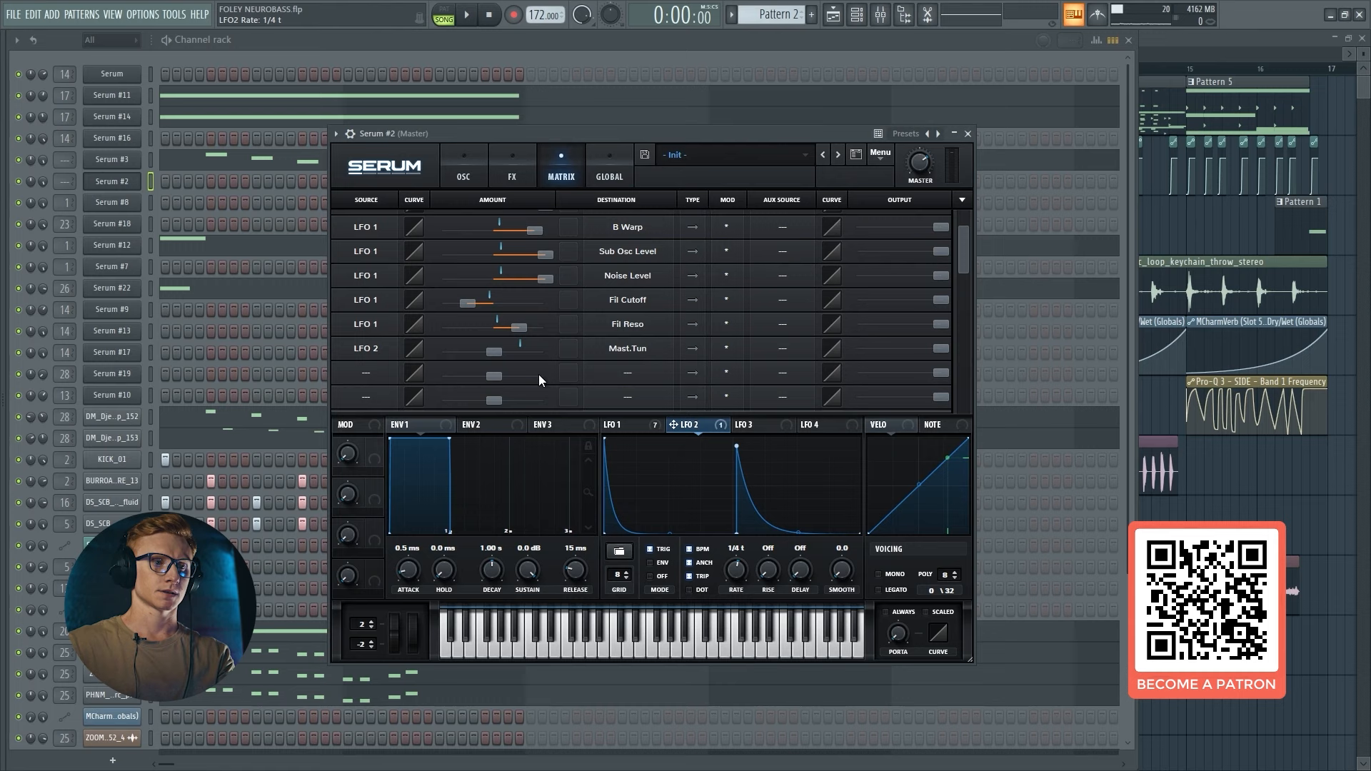
drag(495, 355, 501, 361)
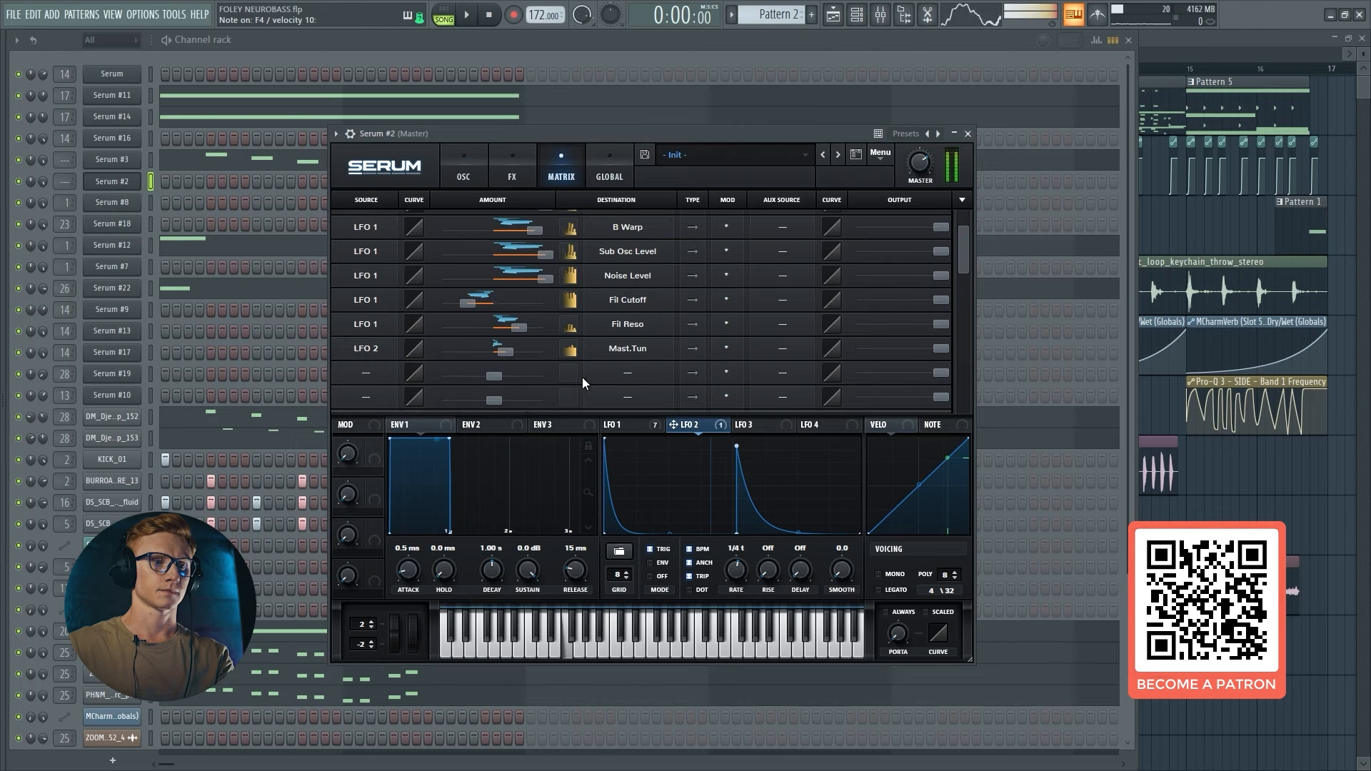
Enable the Hyper/Dimension effect, lower its Hyper mix and Dimension size, set the Dimension mix to 10%, and compare it with bypass.
click(632, 433)
click(510, 173)
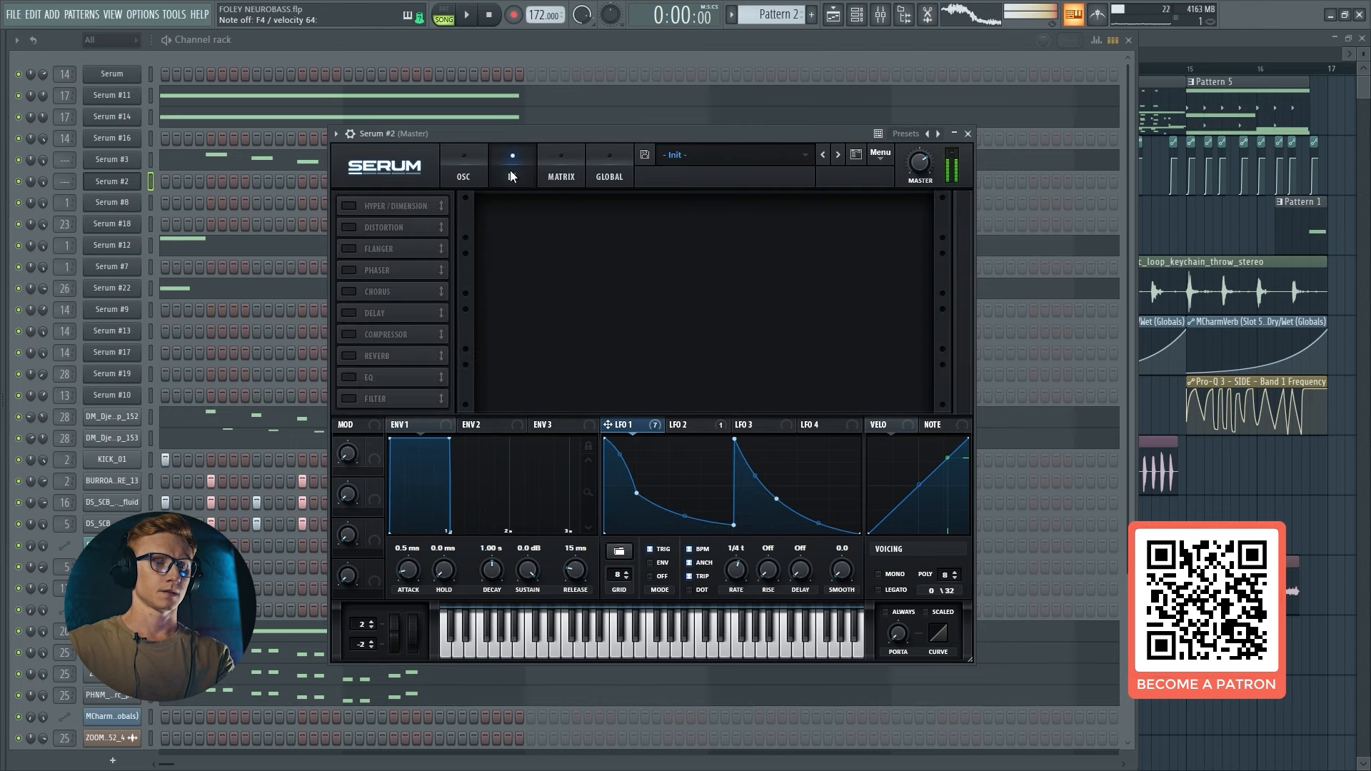
click(350, 206)
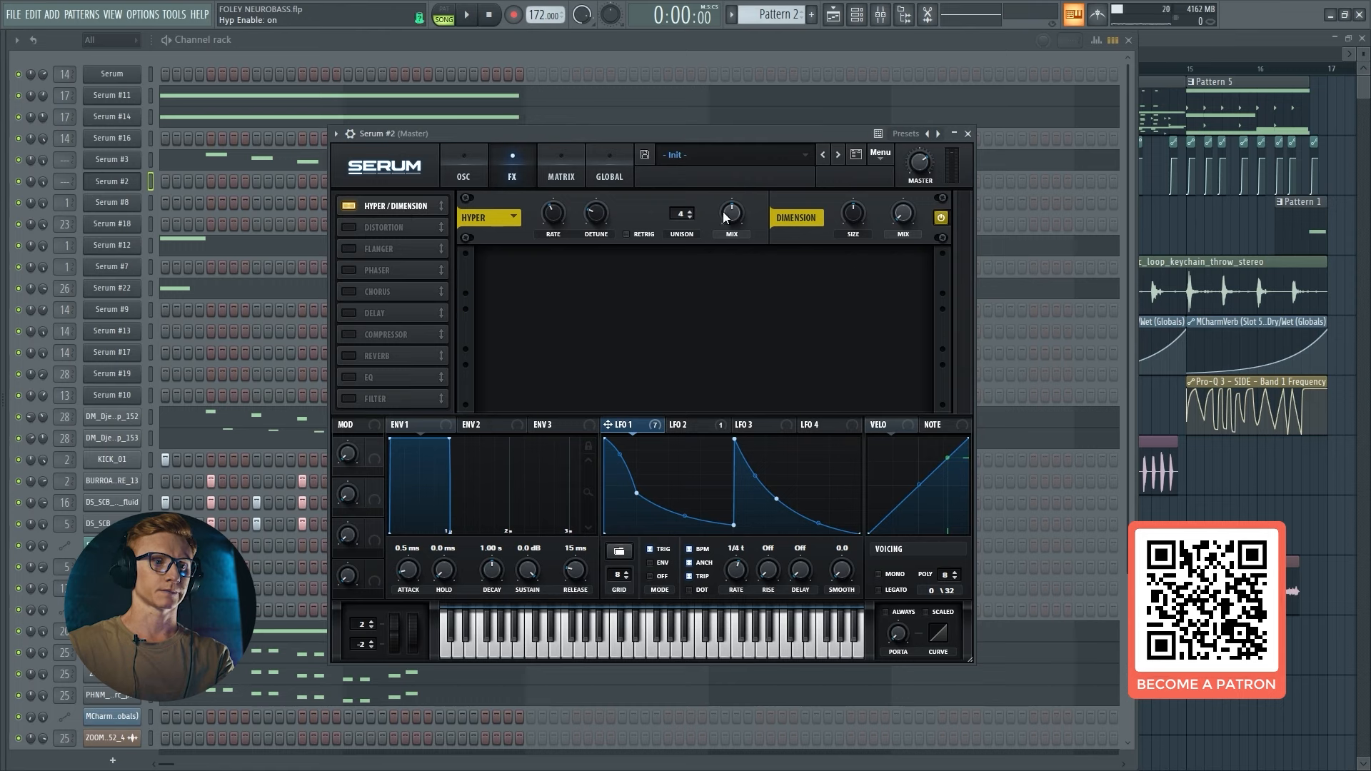
drag(726, 213, 725, 276)
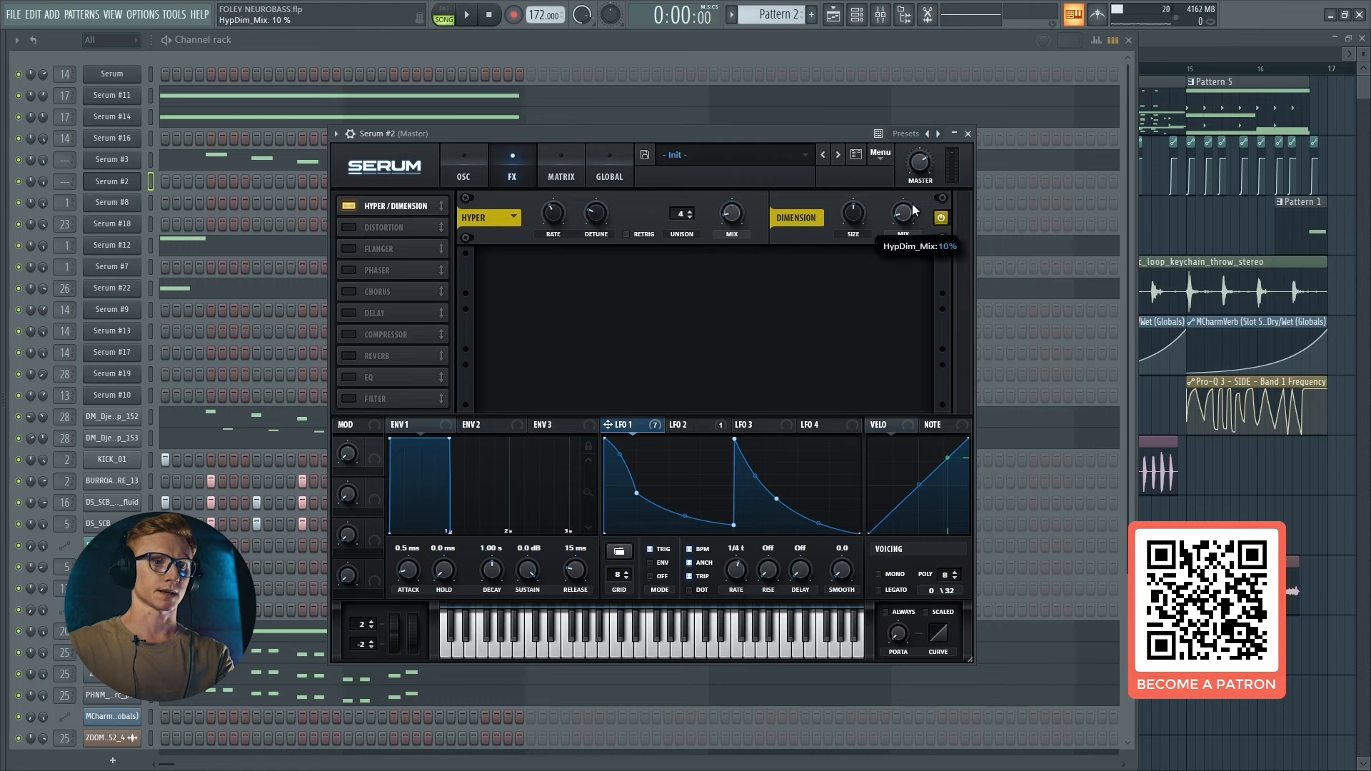
drag(865, 217, 851, 285)
click(348, 206)
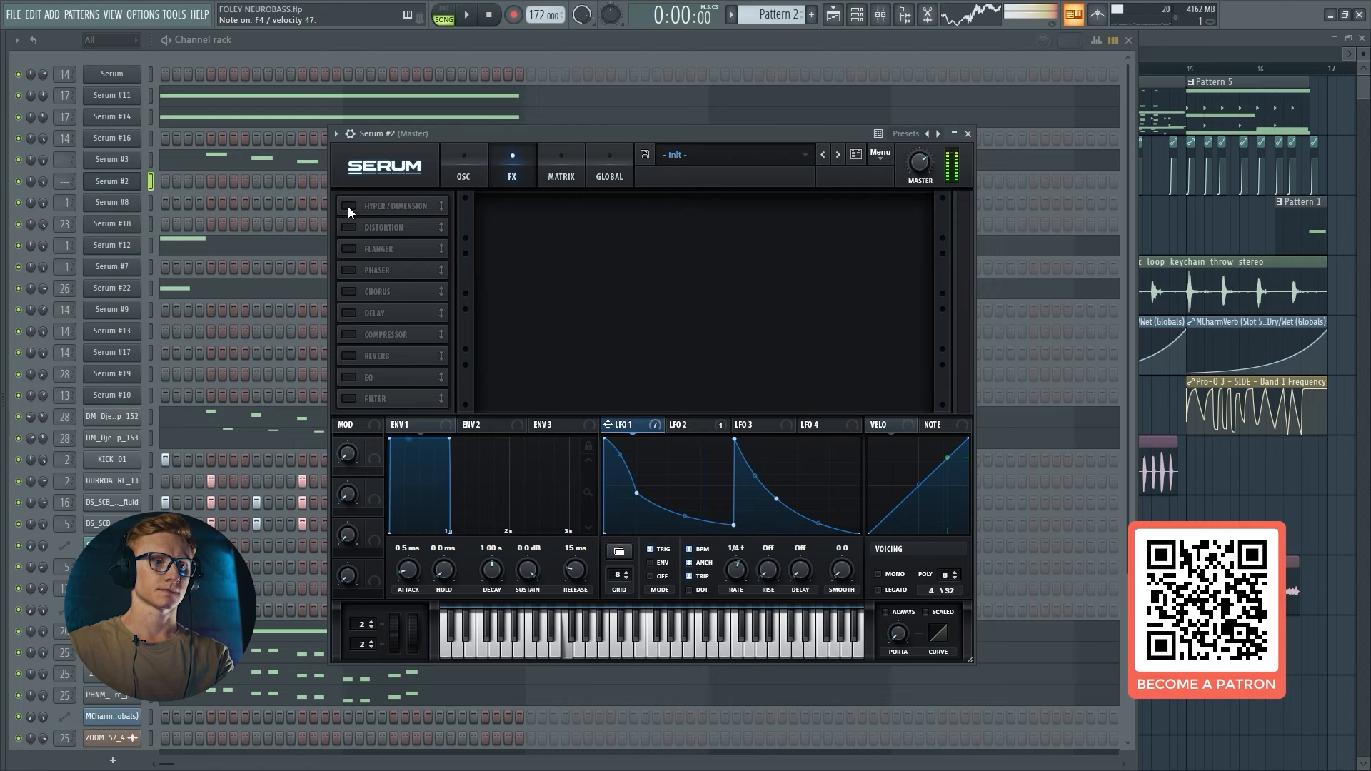
click(348, 205)
Enable the distortion effect with the X-Shaper type, raise its drive, and compare the sound with the distortion bypassed.
click(349, 227)
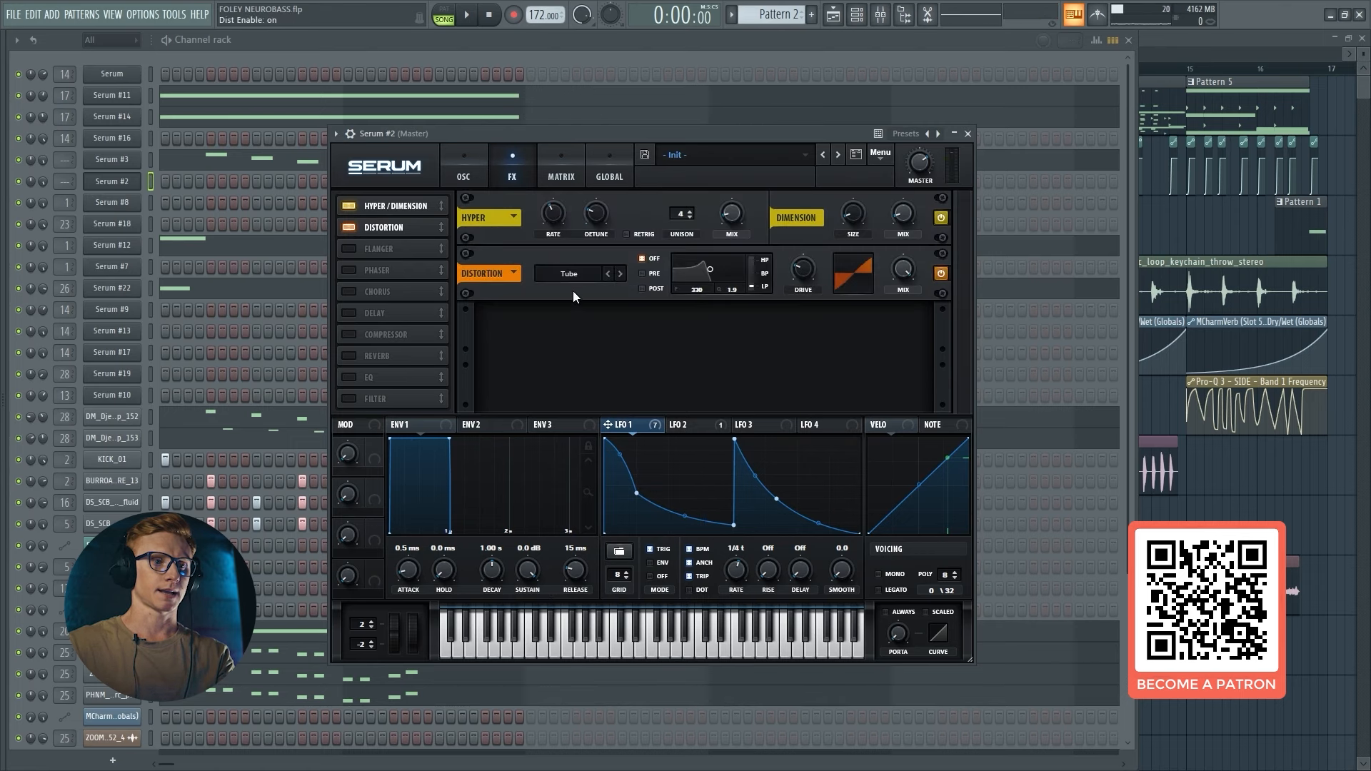
click(564, 273)
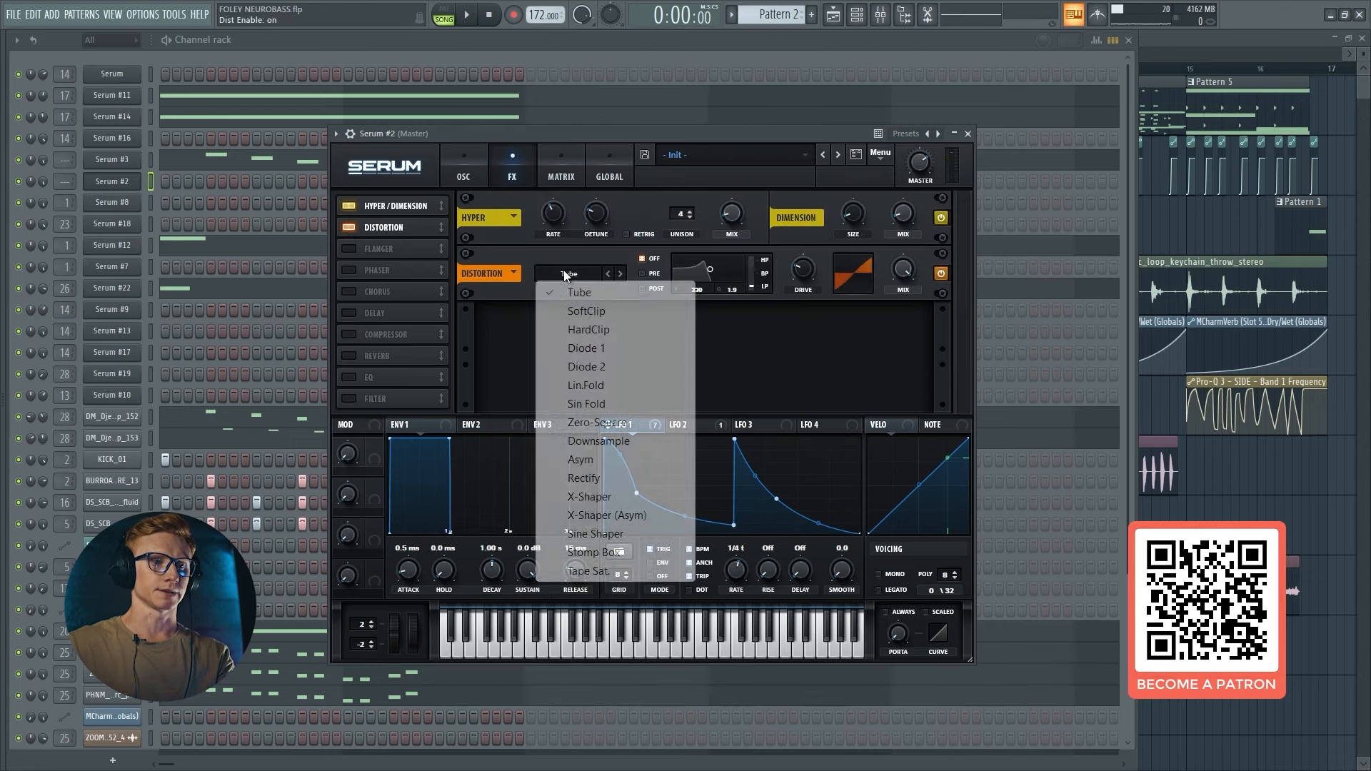
click(597, 497)
mouse_move(803, 279)
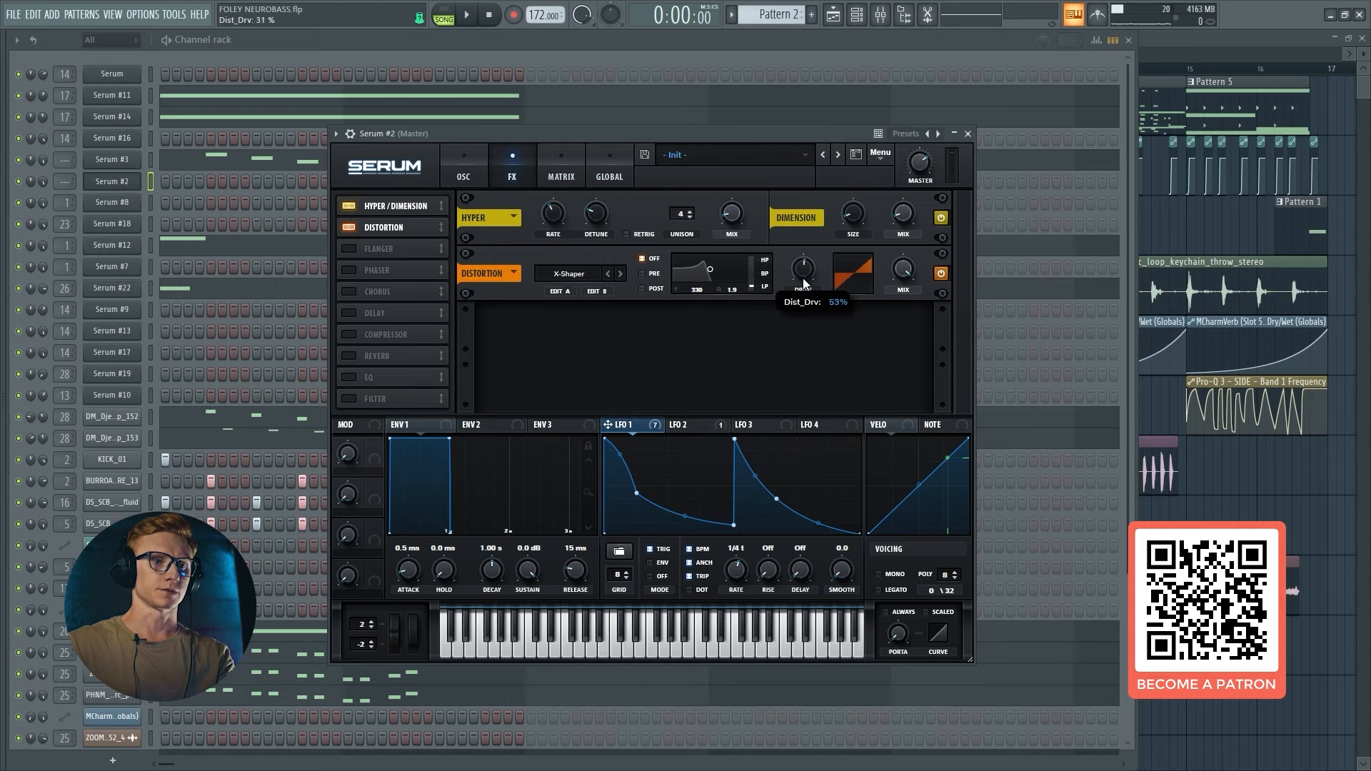
drag(803, 293, 803, 214)
click(353, 228)
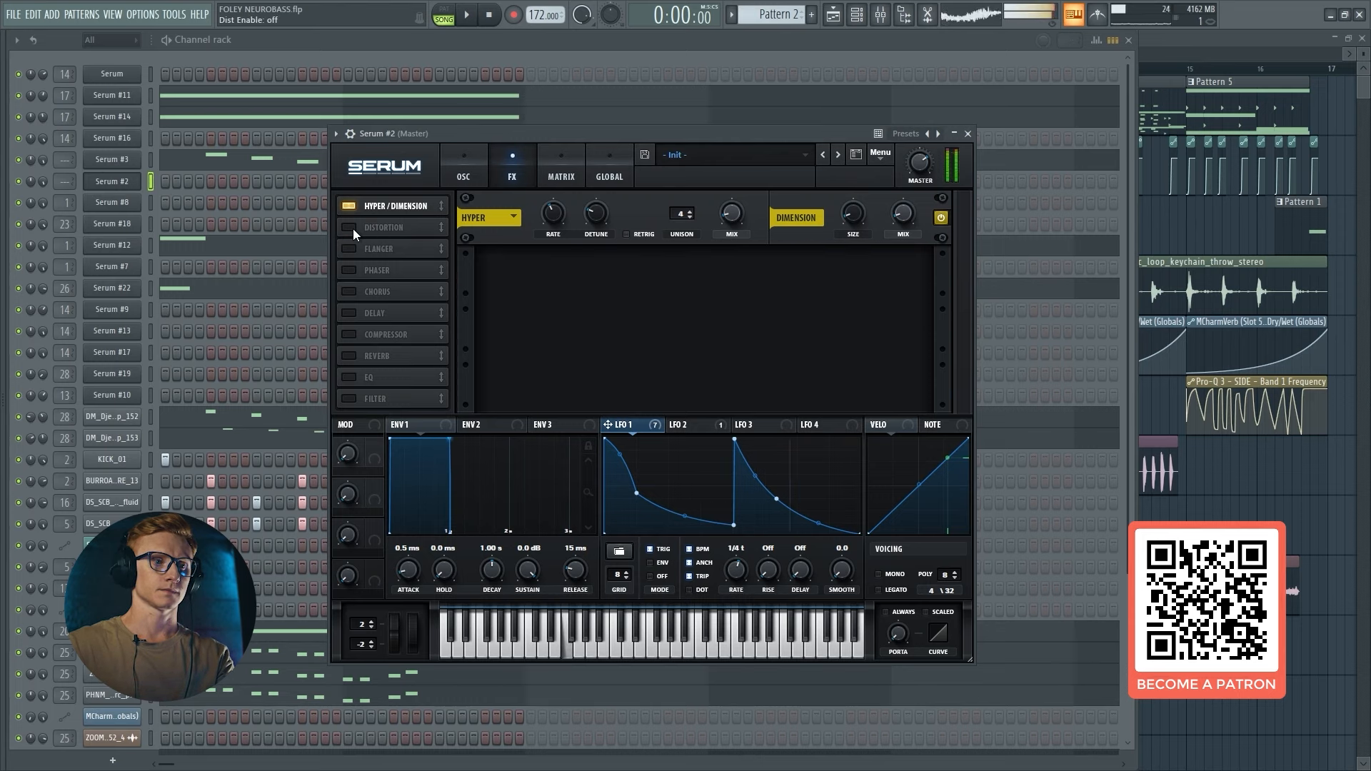
click(353, 229)
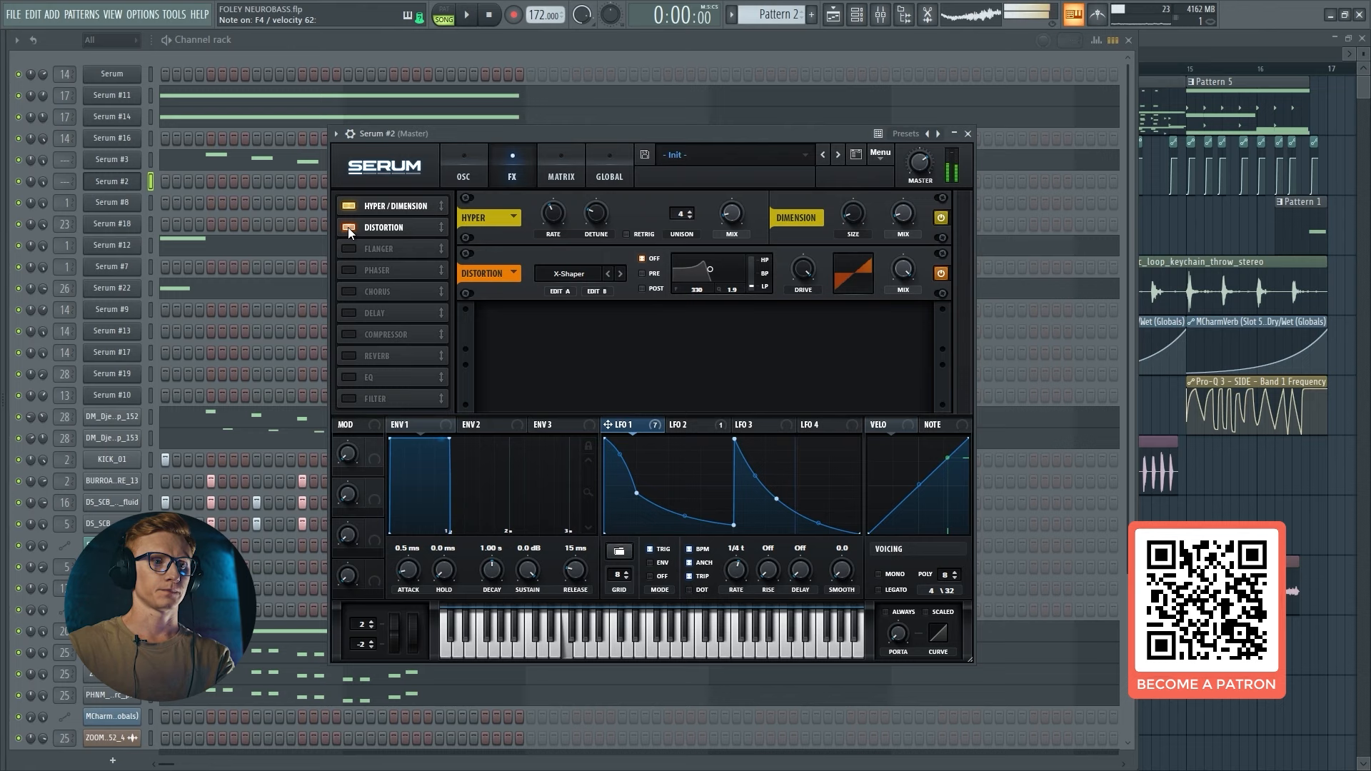
click(348, 228)
click(346, 229)
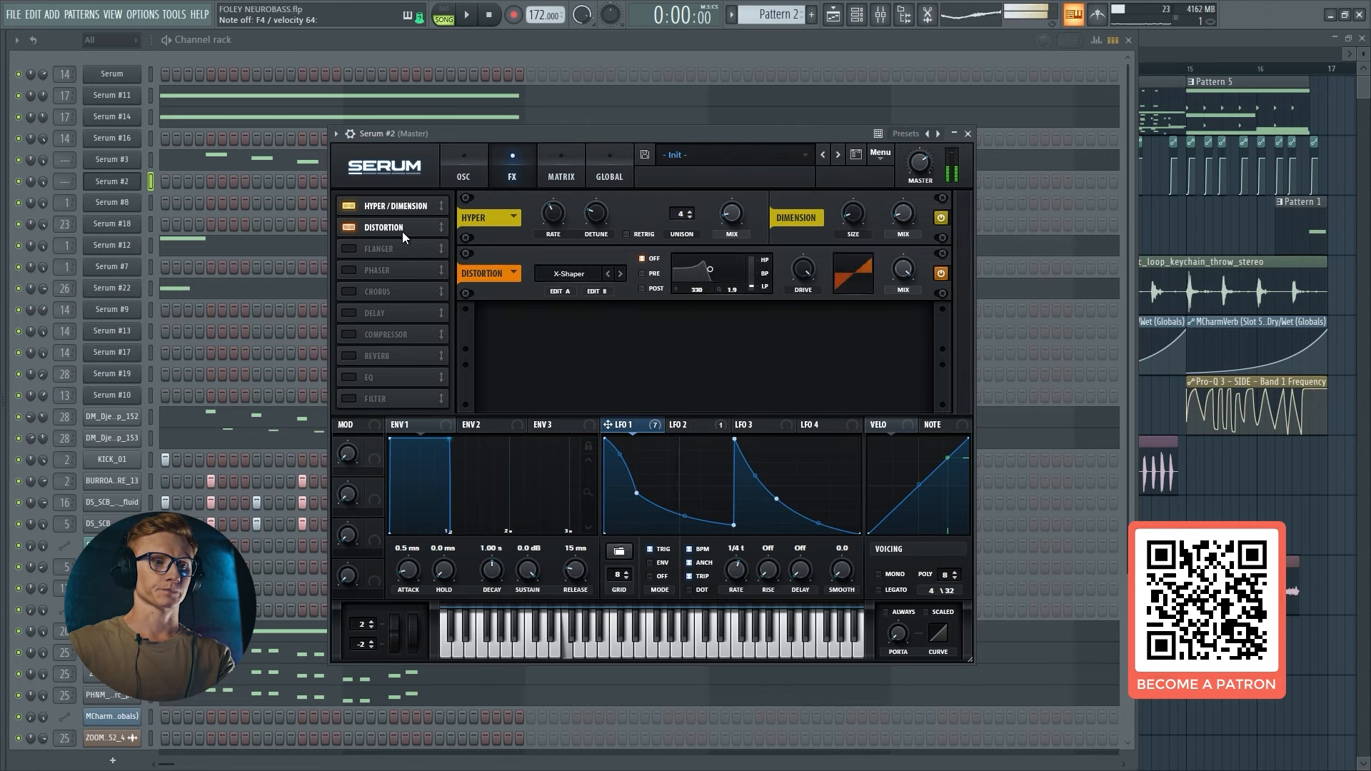
Inspect the X-Shaper's Shaper A and Shaper B curves, and set the distortion drive to 100%.
click(572, 275)
click(681, 127)
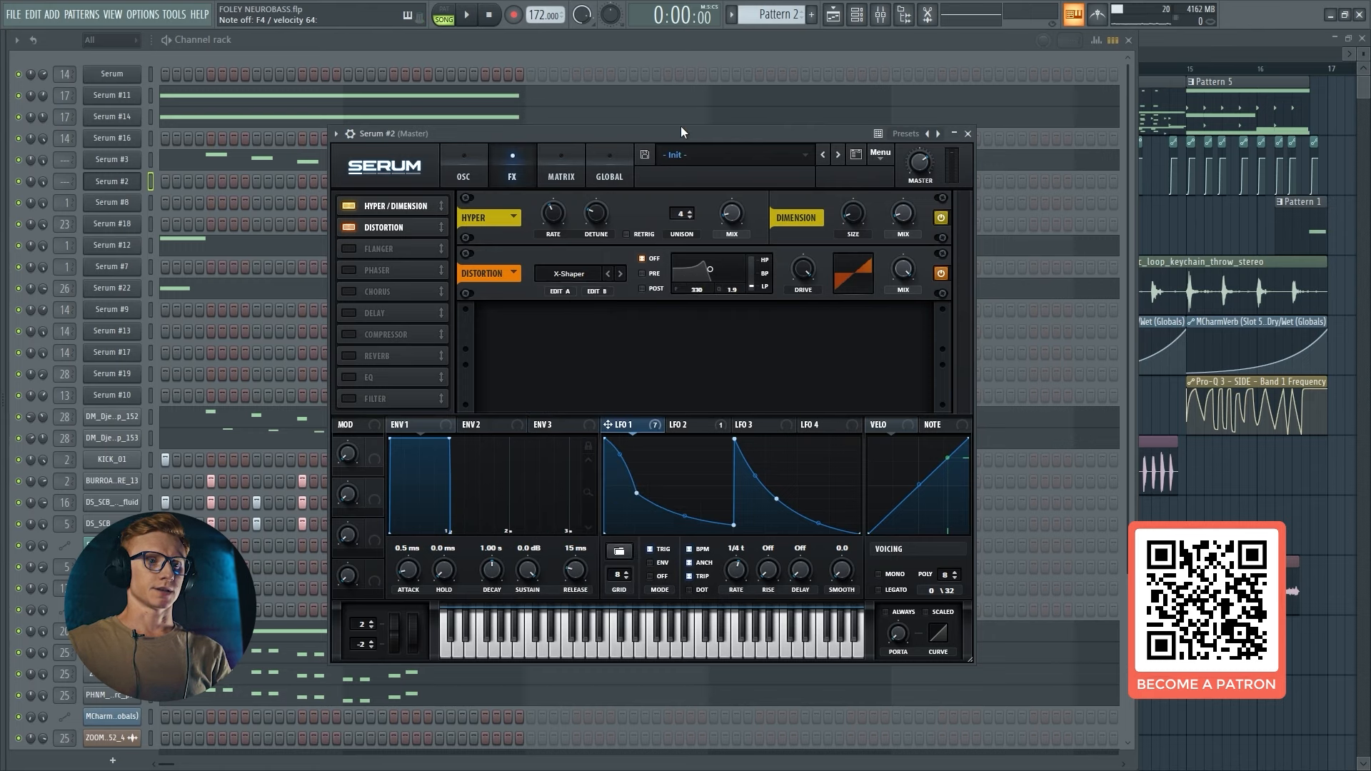
click(561, 292)
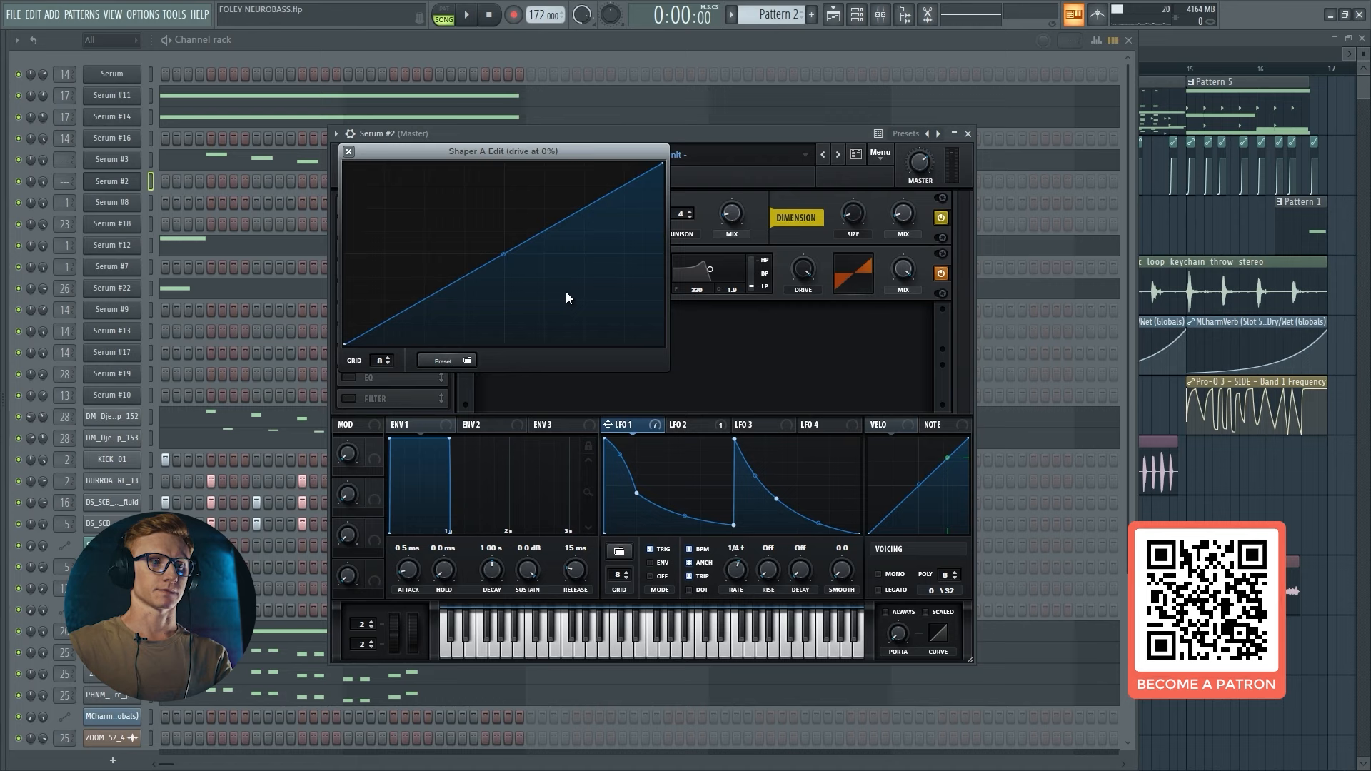
click(350, 152)
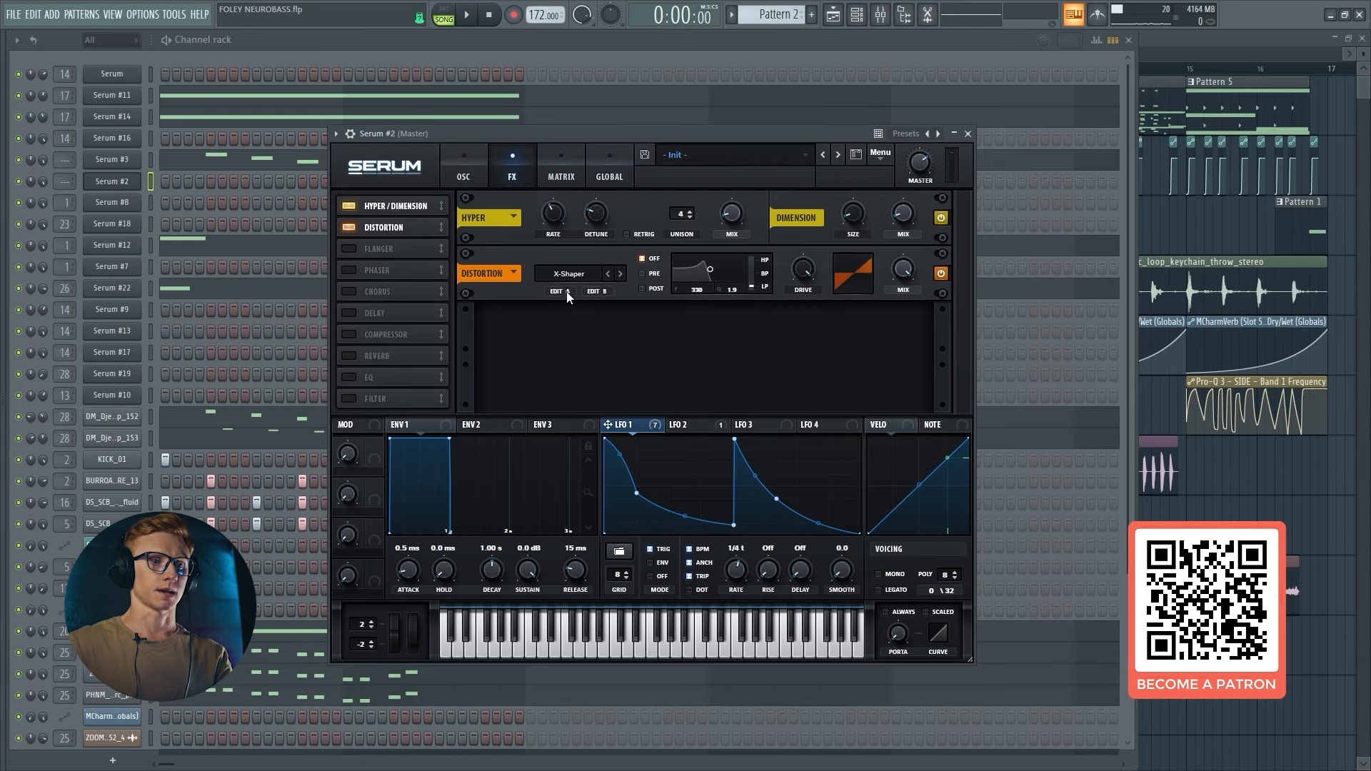
click(597, 290)
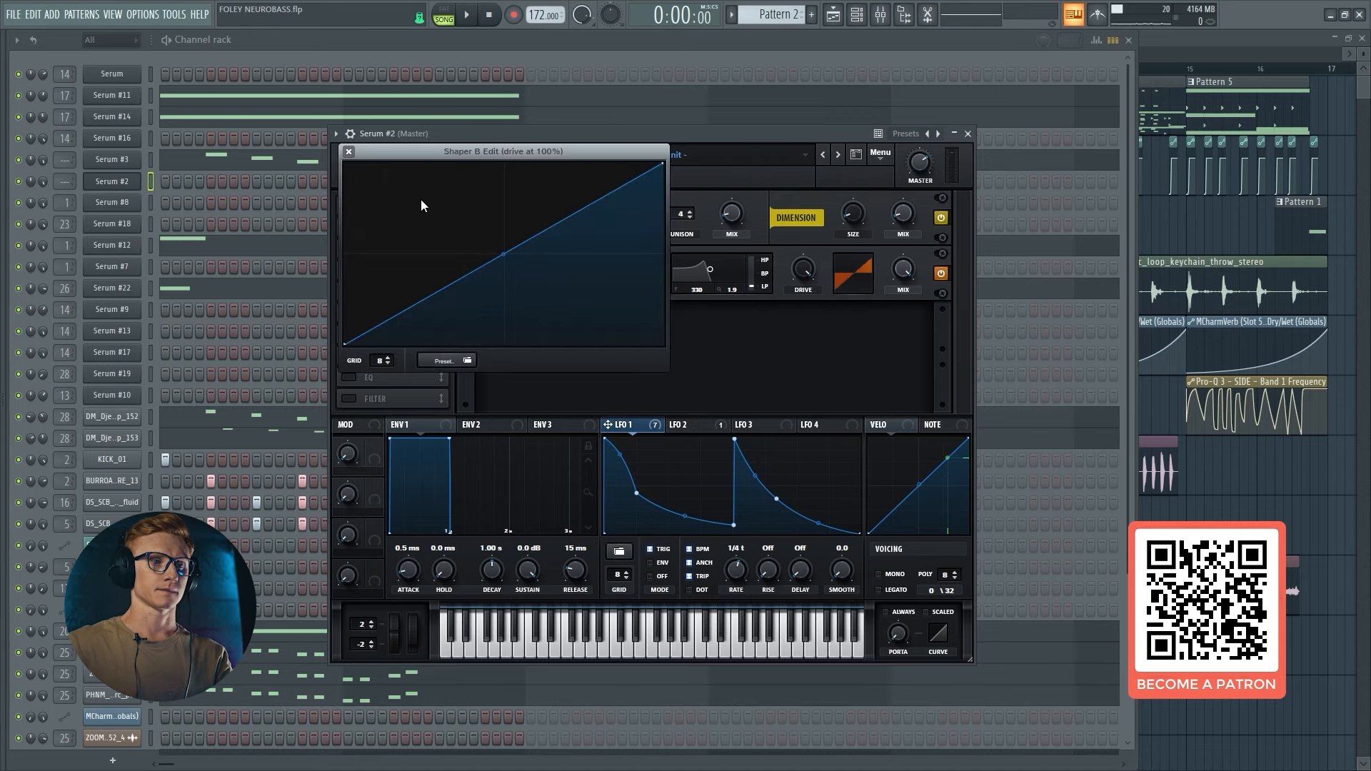
click(350, 154)
drag(795, 269, 803, 291)
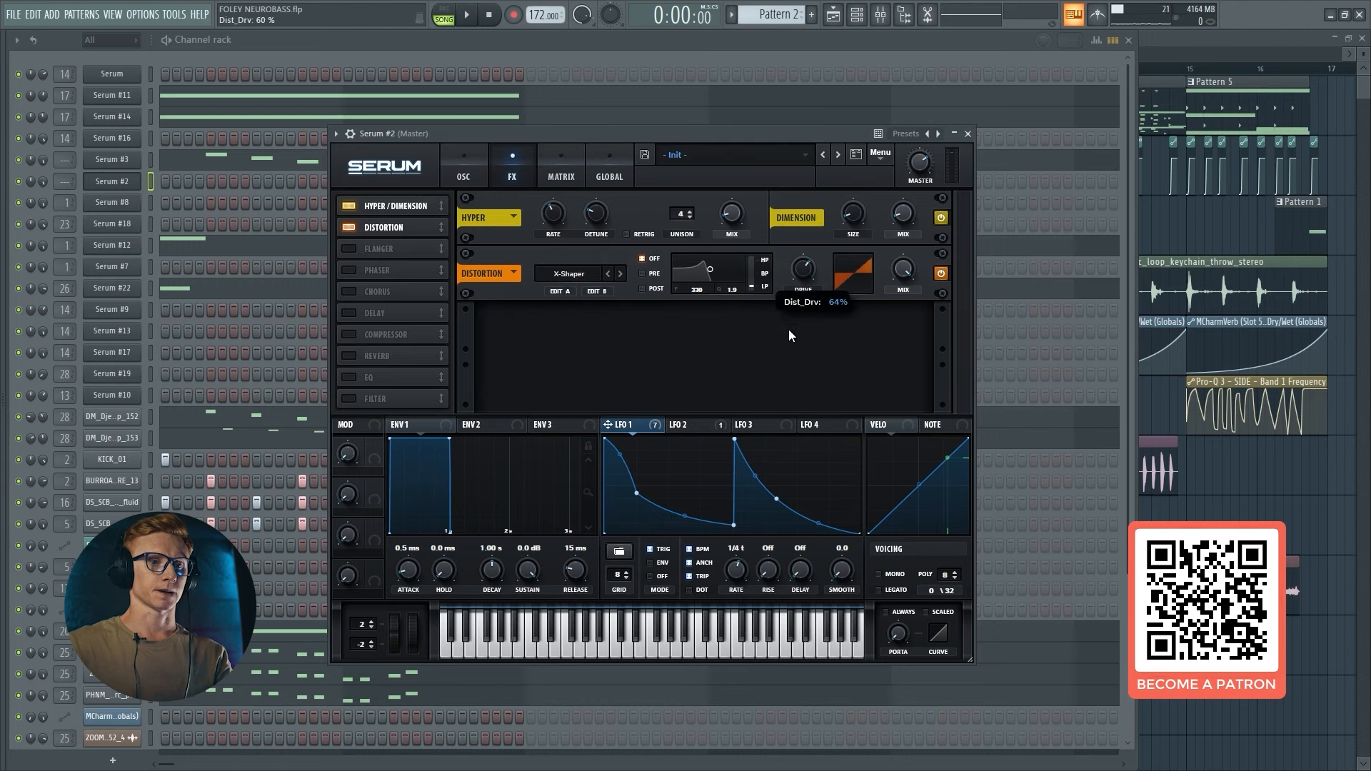
drag(805, 355, 789, 412)
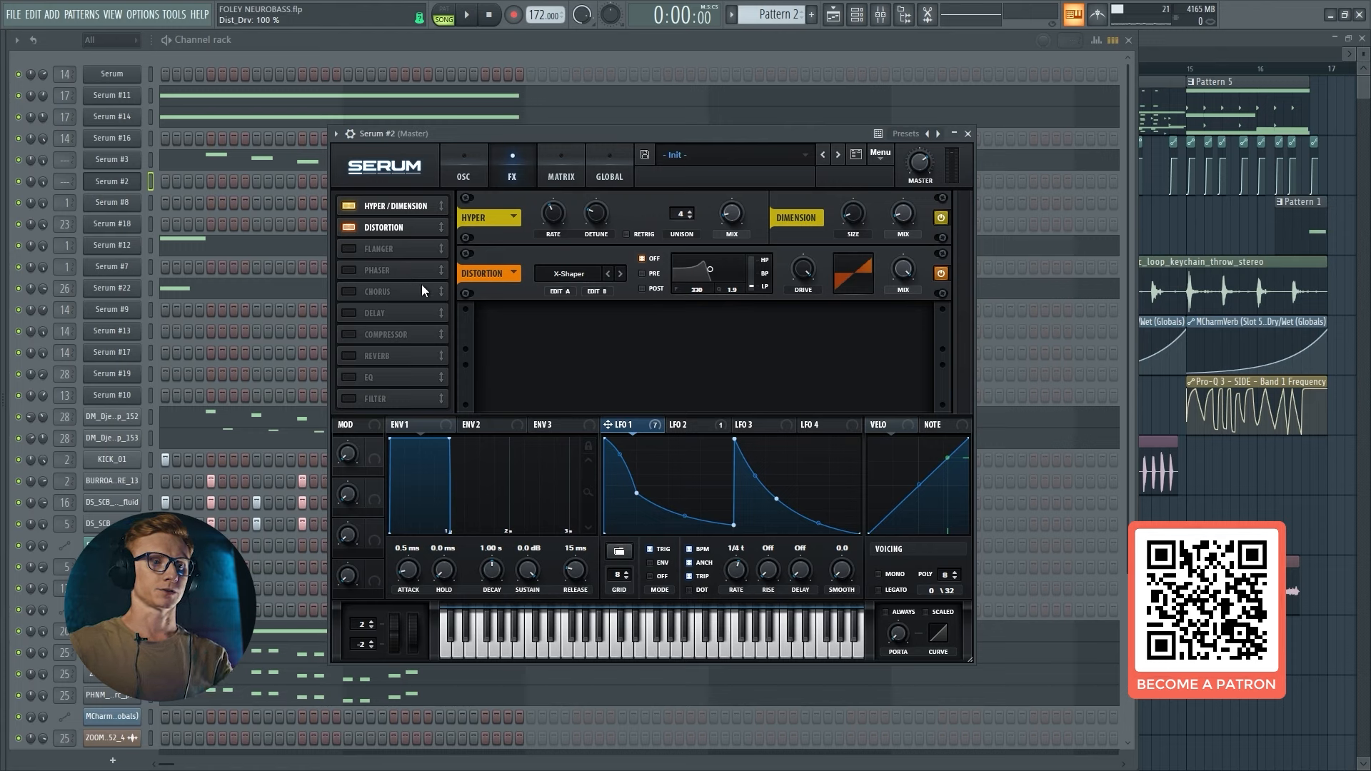
Enable the effects filter, place it directly after the distortion, and set its type to LP 12.
click(349, 398)
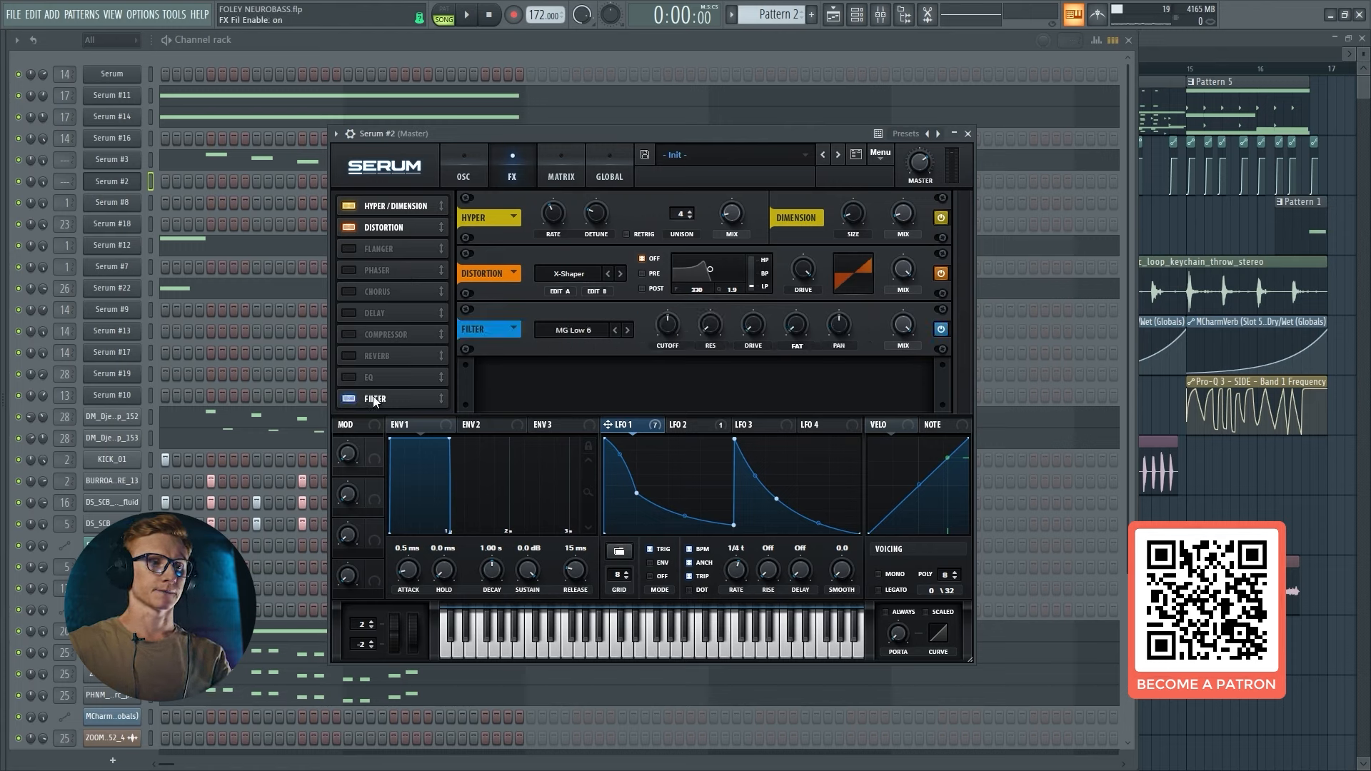
drag(377, 399, 389, 258)
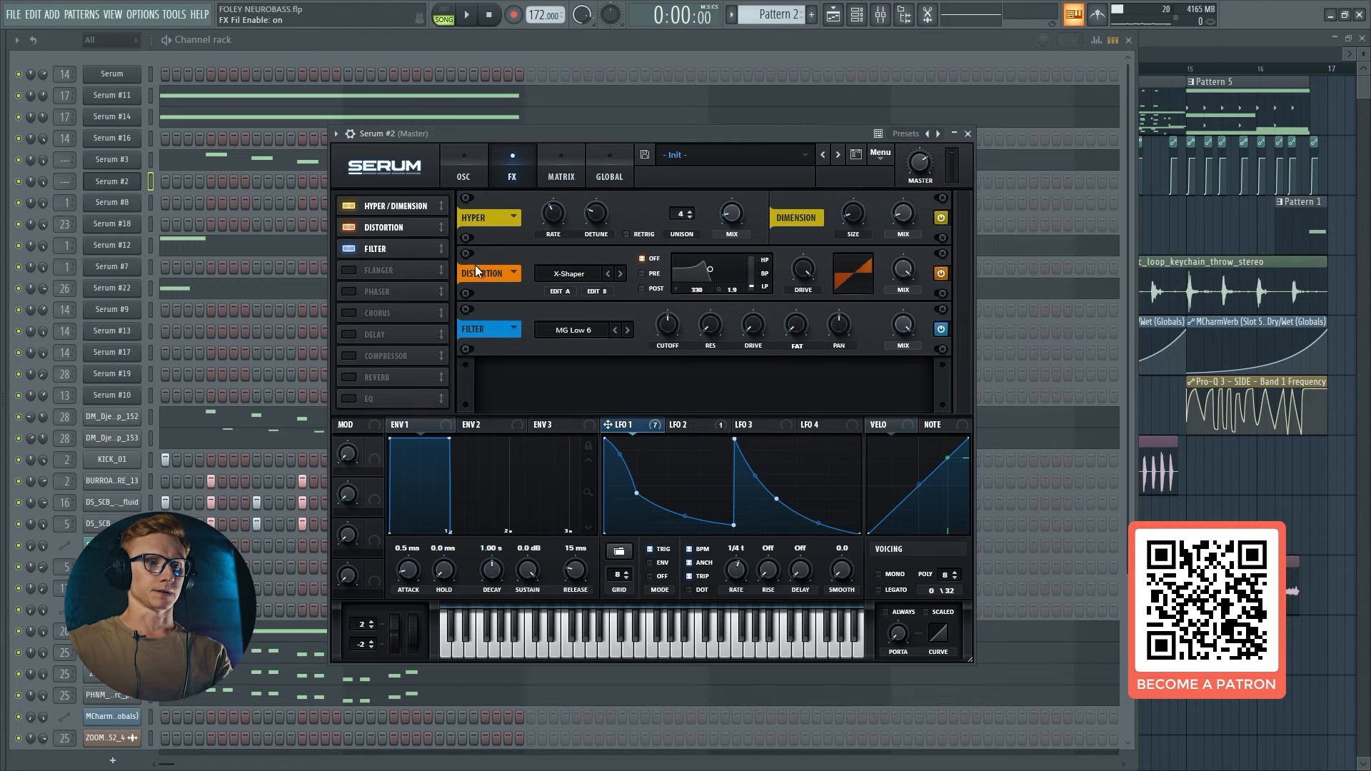
click(581, 344)
mouse_move(597, 368)
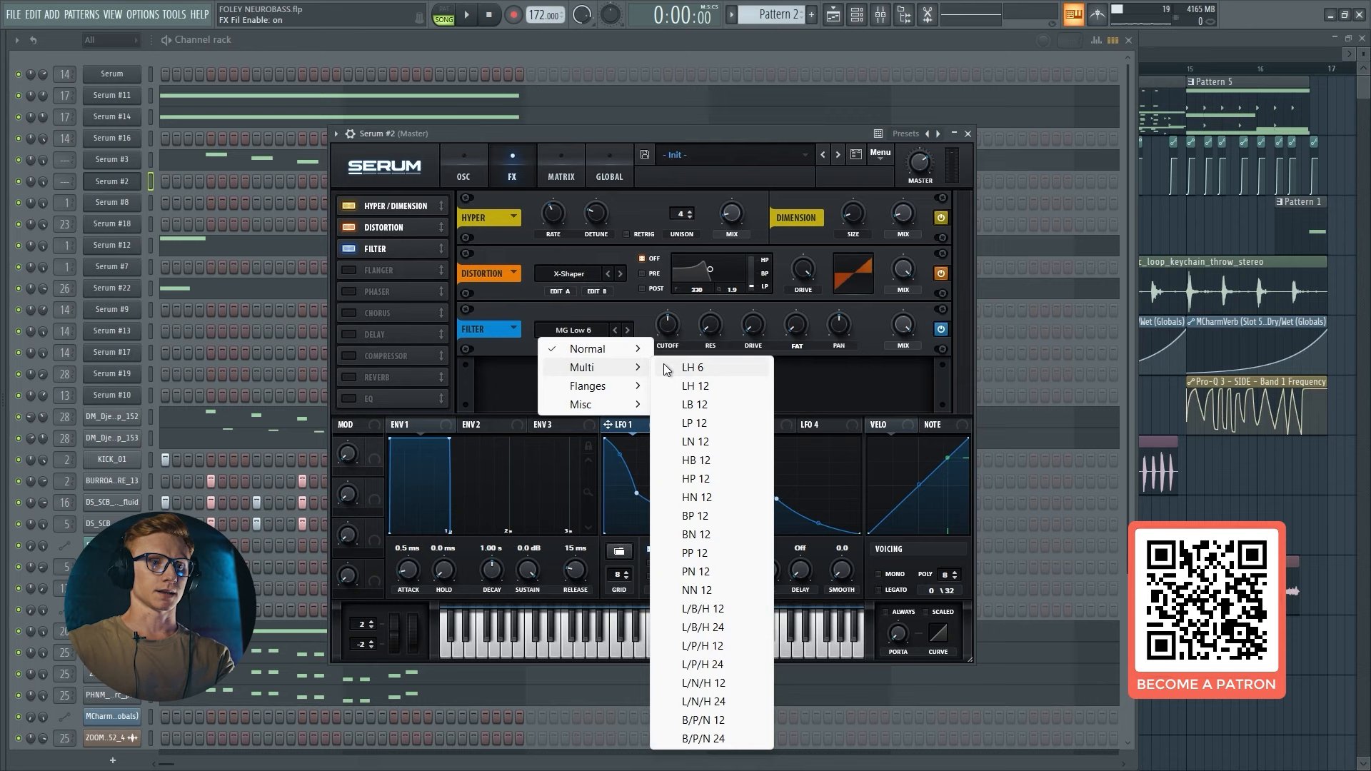
click(705, 422)
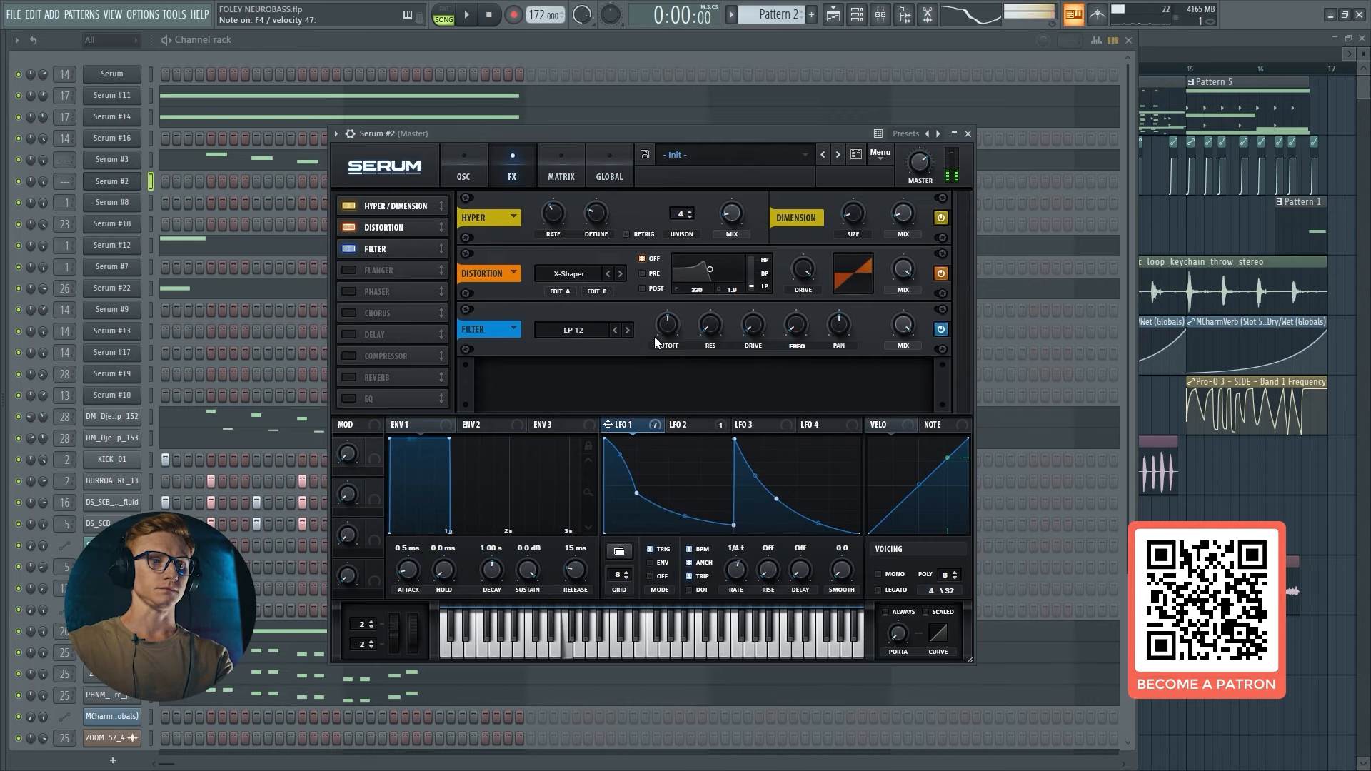
Modulate the effects filter's cutoff by 100 with LFO 1 and raise its resonance slightly.
mouse_move(671, 328)
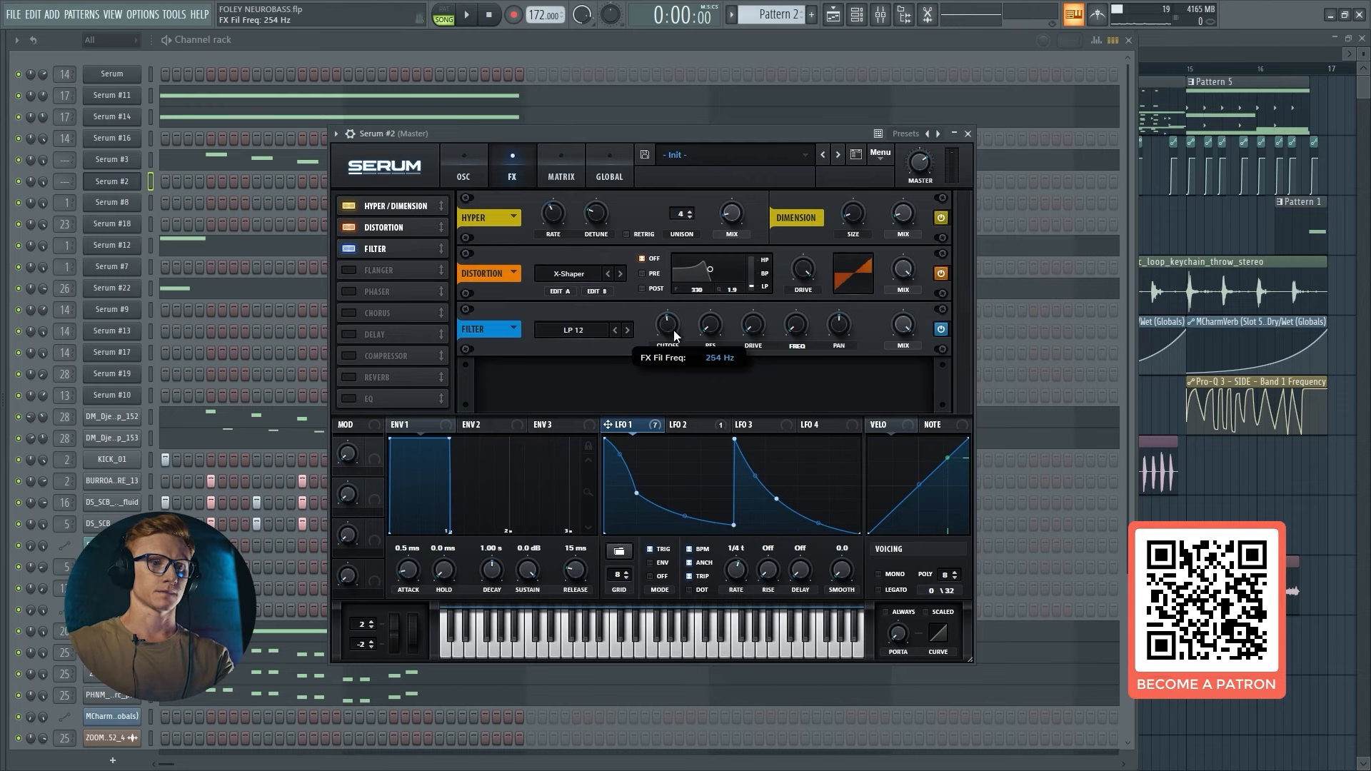
drag(660, 424, 686, 243)
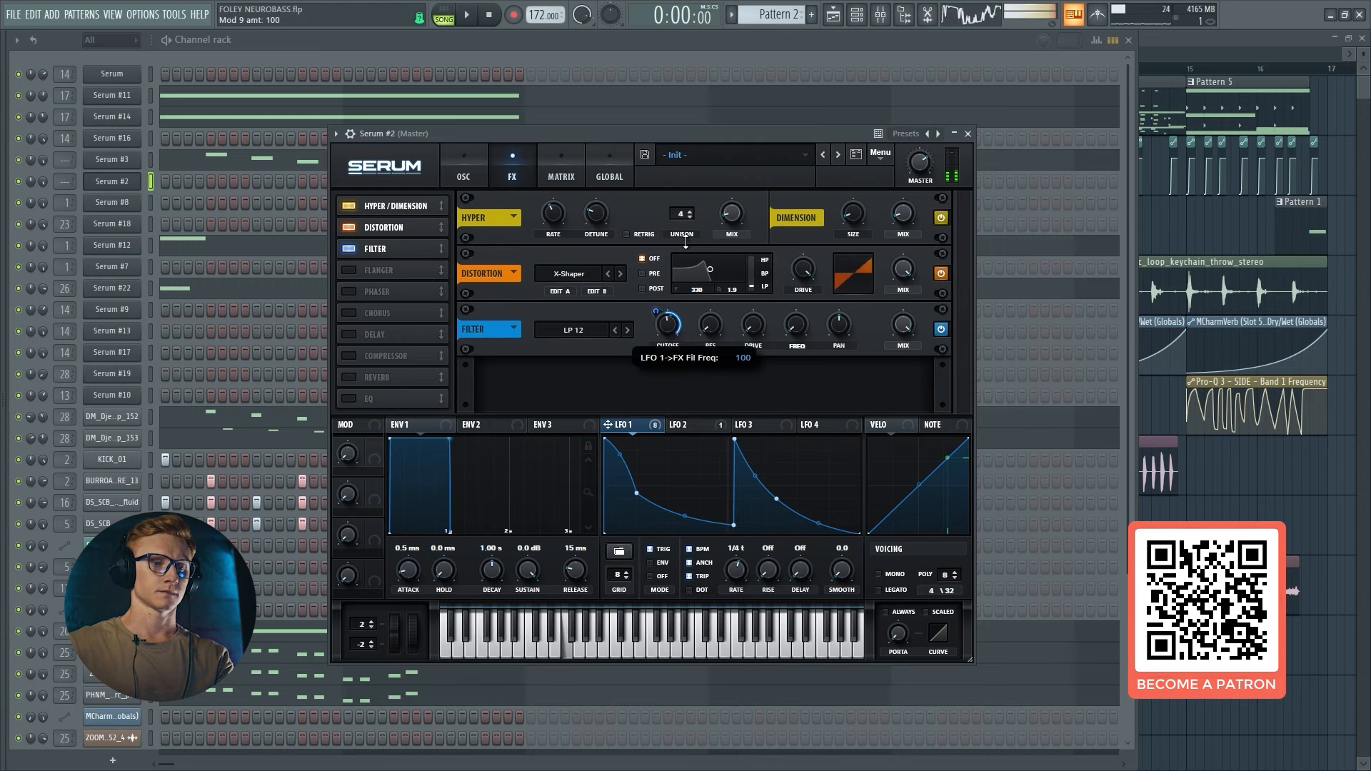
drag(657, 312, 662, 328)
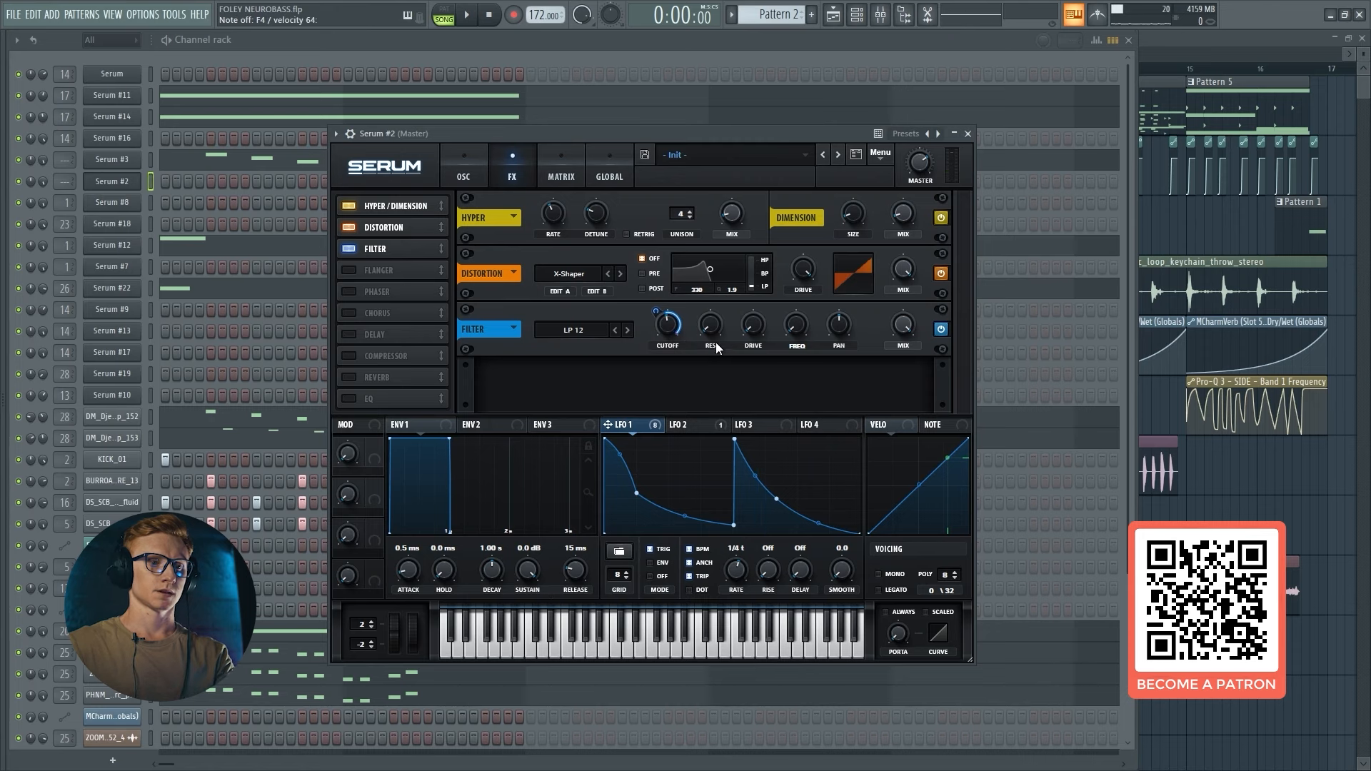
mouse_move(715, 331)
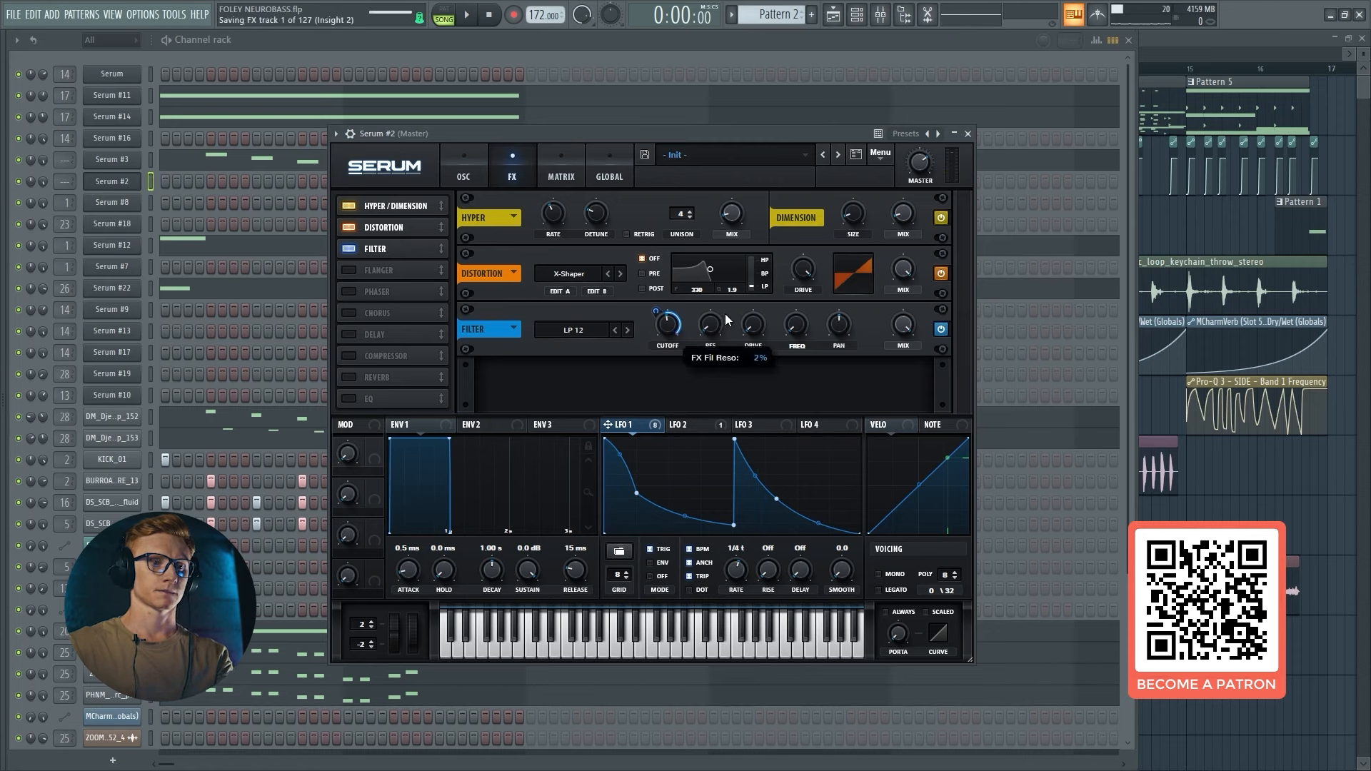
drag(726, 315, 730, 307)
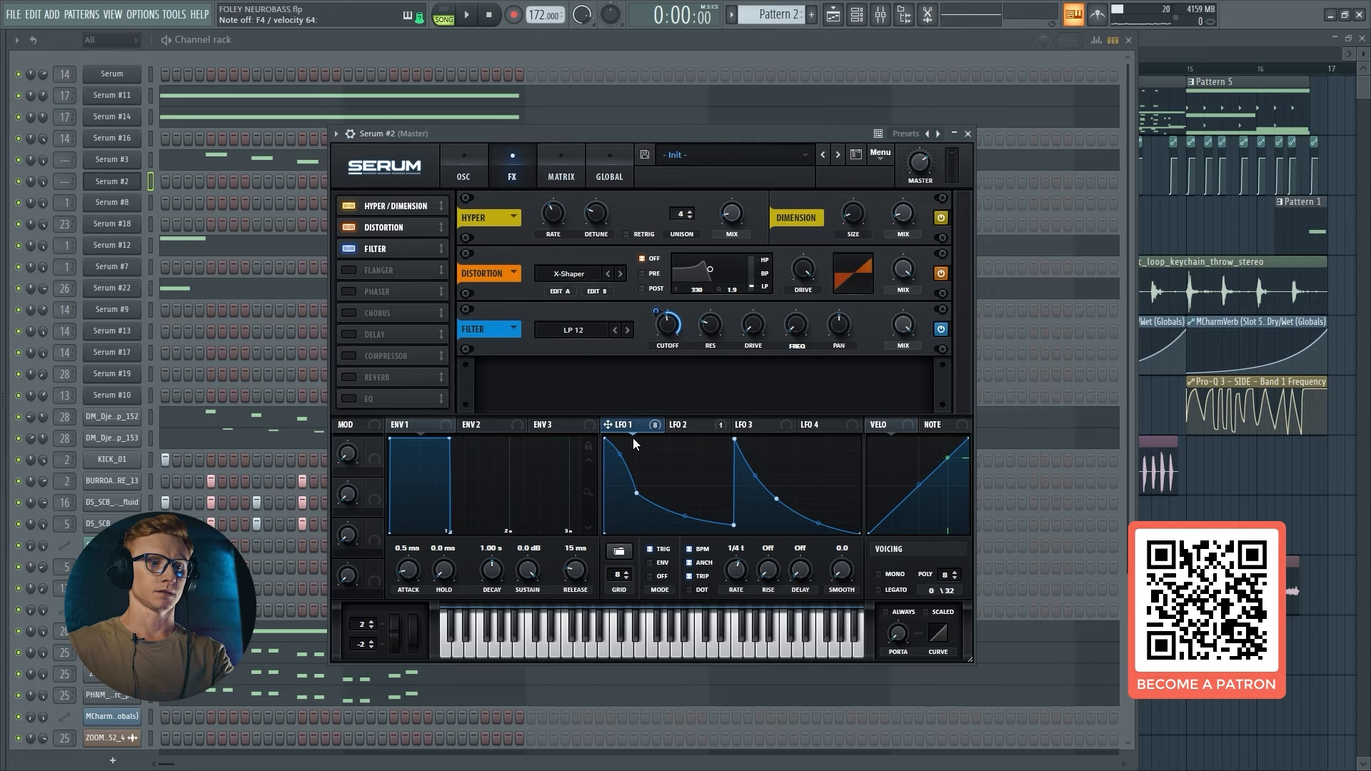
Modulate the effects filter's drive with LFO 1 and adjust the FREQ knob beside it.
drag(631, 427, 746, 366)
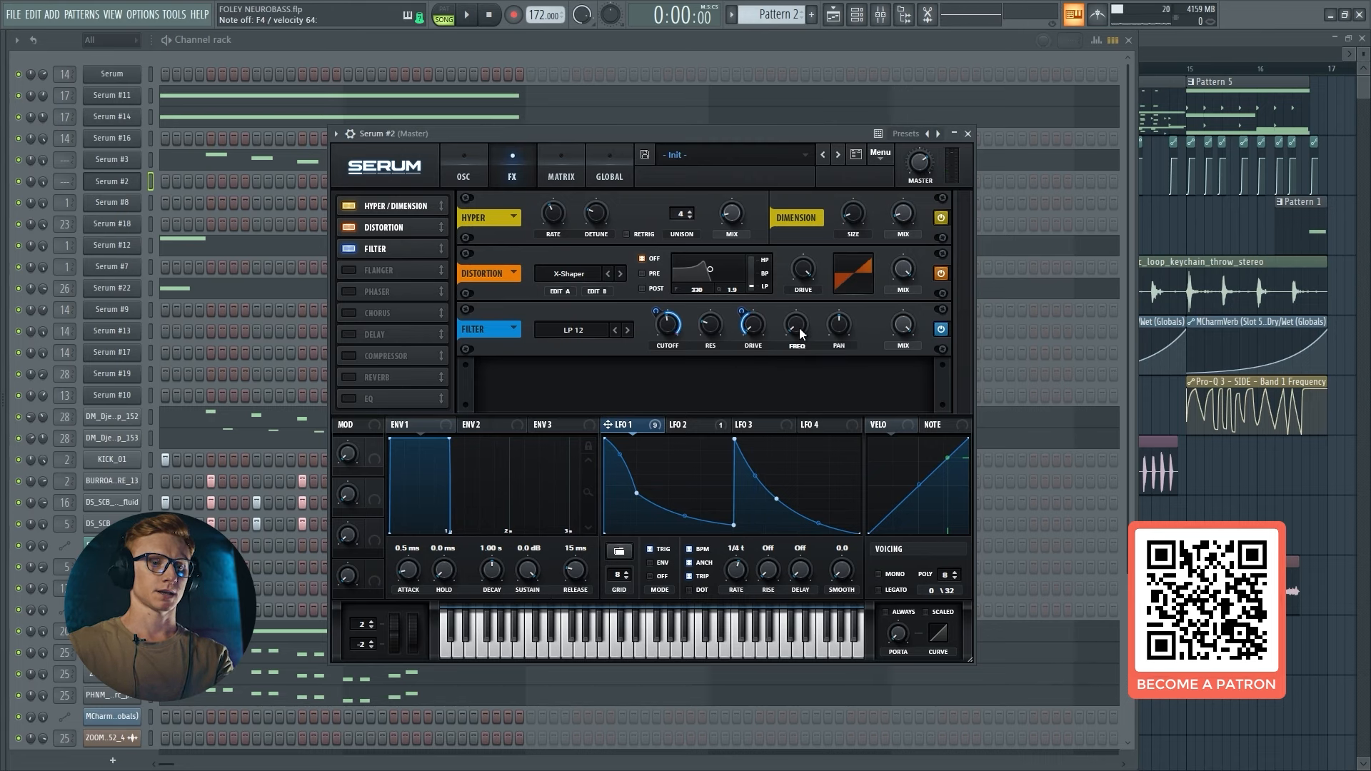
drag(795, 328, 825, 256)
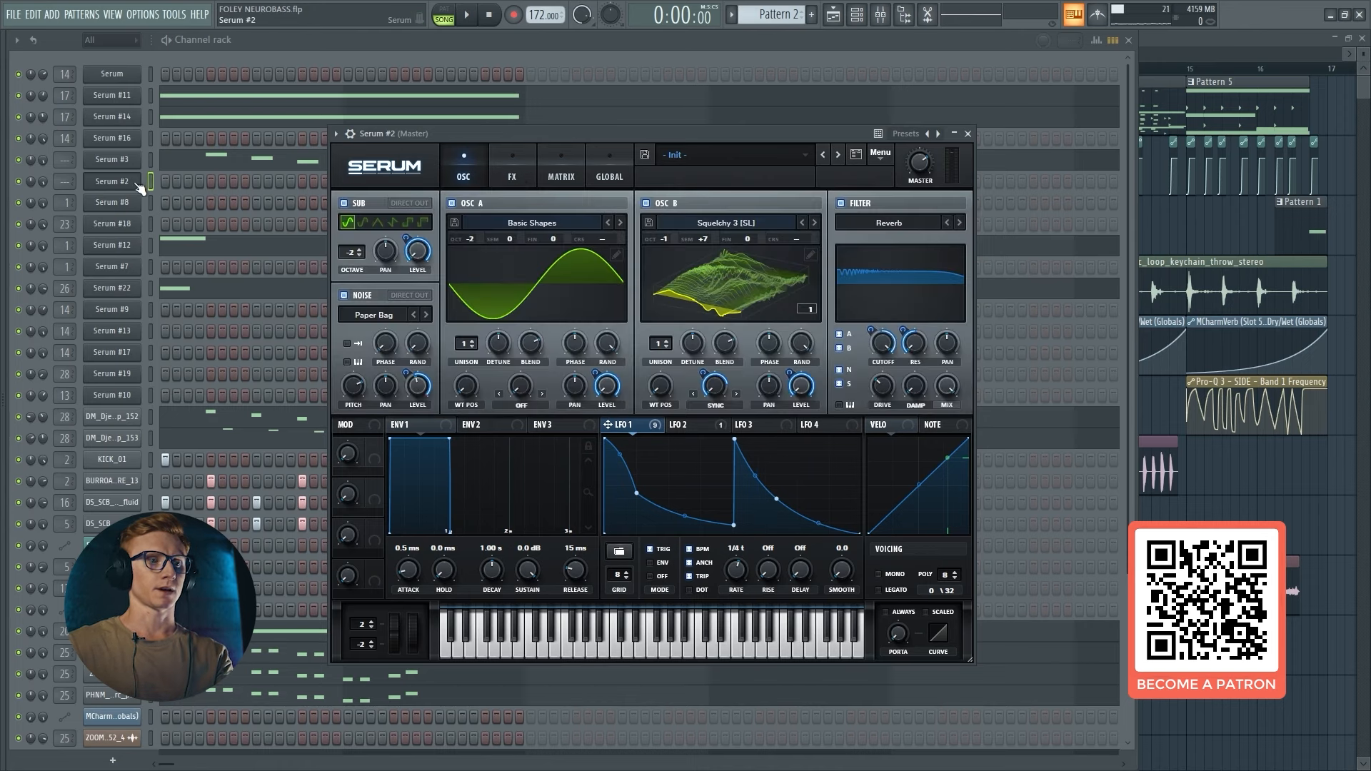
Close the Serum #2 window, route its channel to mixer track 1, and open the mixer.
click(128, 180)
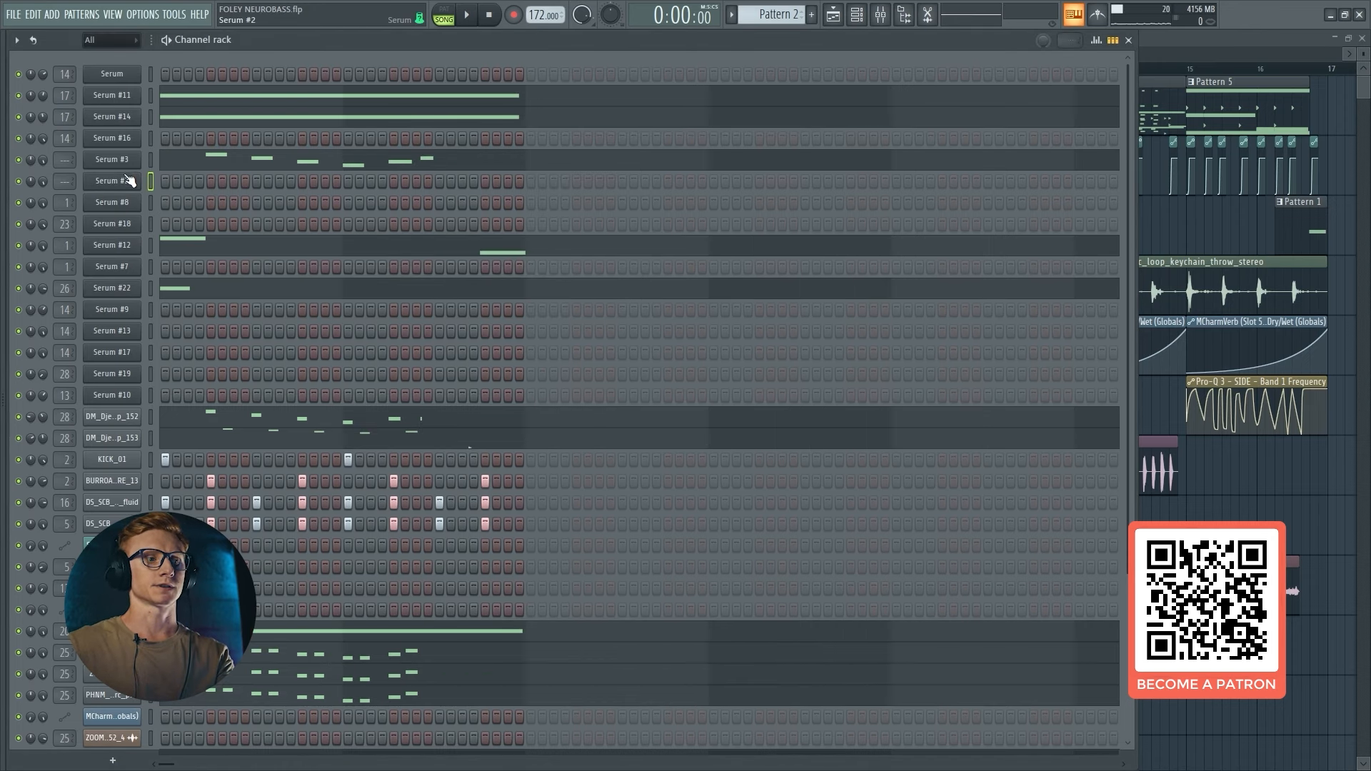
scroll(66, 181, up, 2)
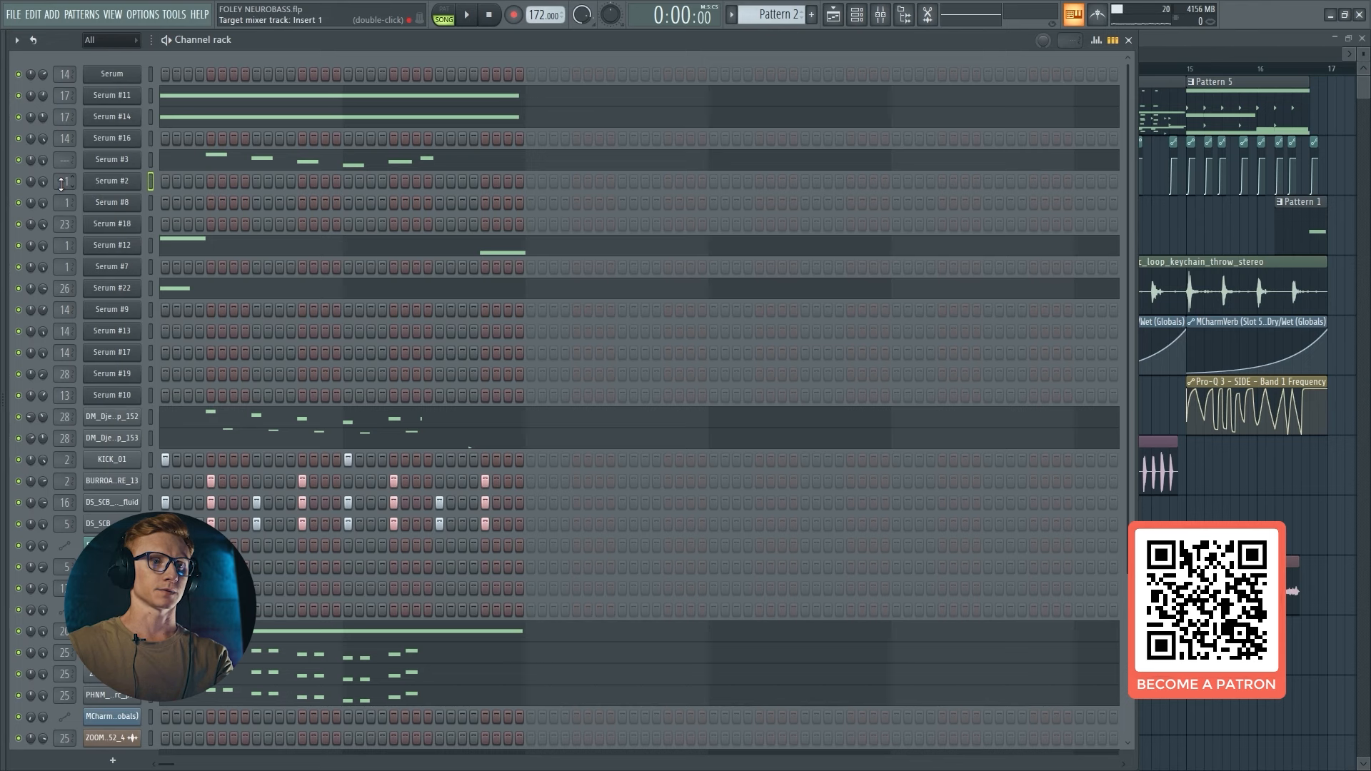
click(881, 15)
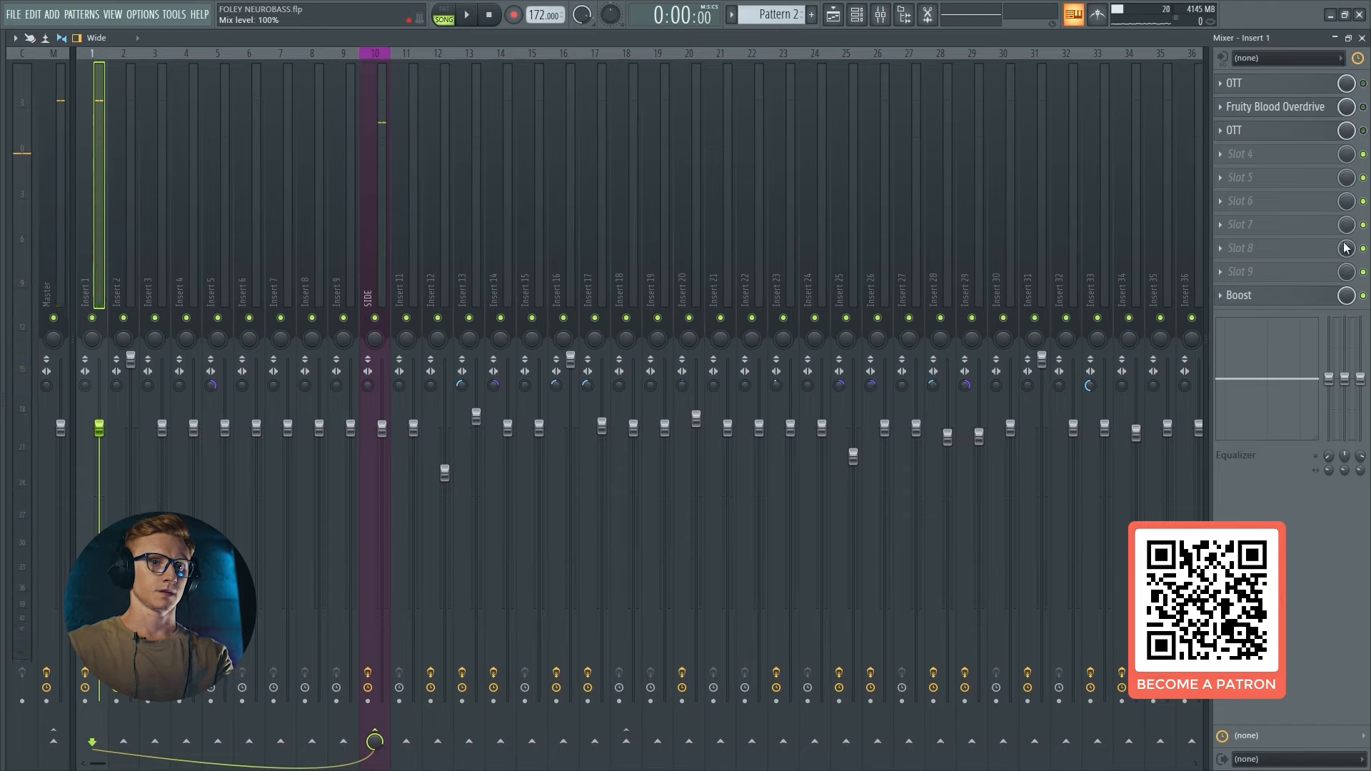
Enable the first OTT and Fruity Blood Overdrive on Insert 1, inspect both, and compare the sound with the overdrive bypassed.
click(1278, 83)
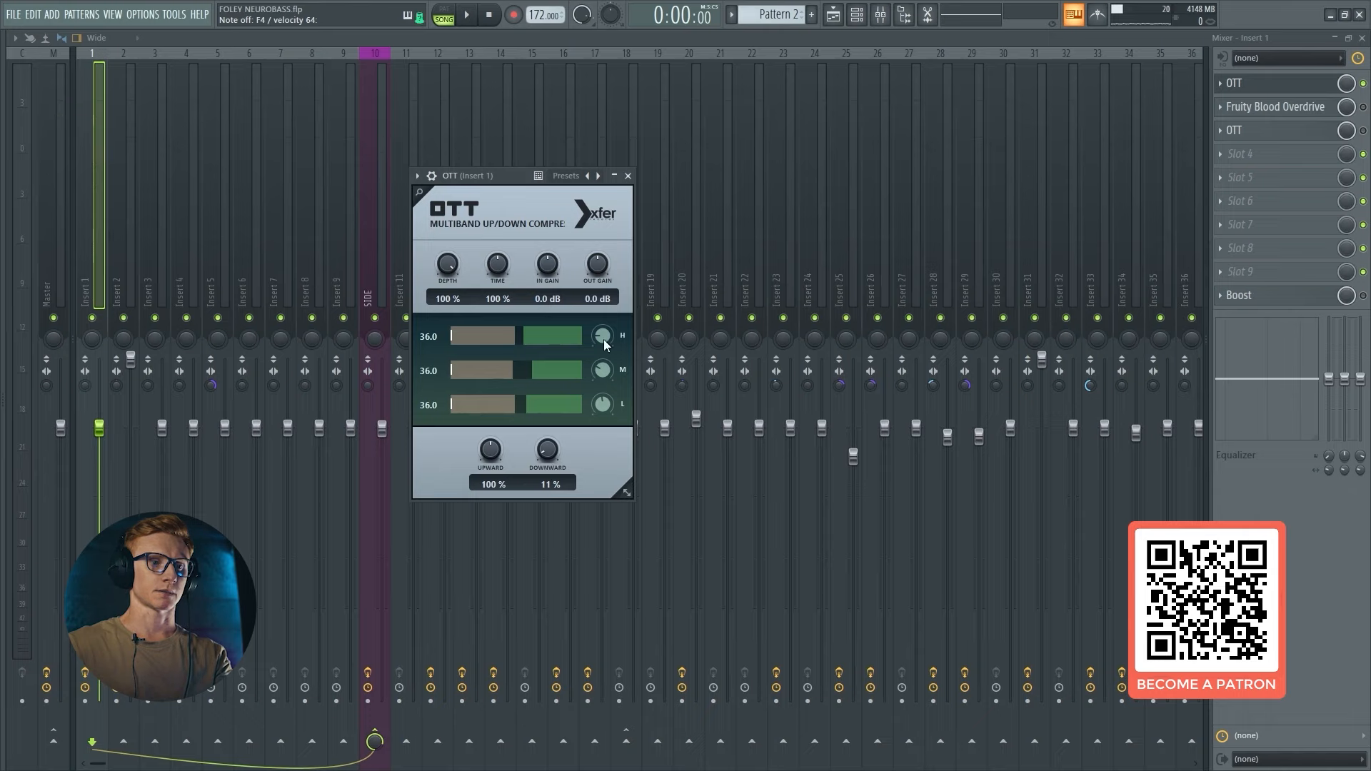
click(1279, 83)
click(1278, 107)
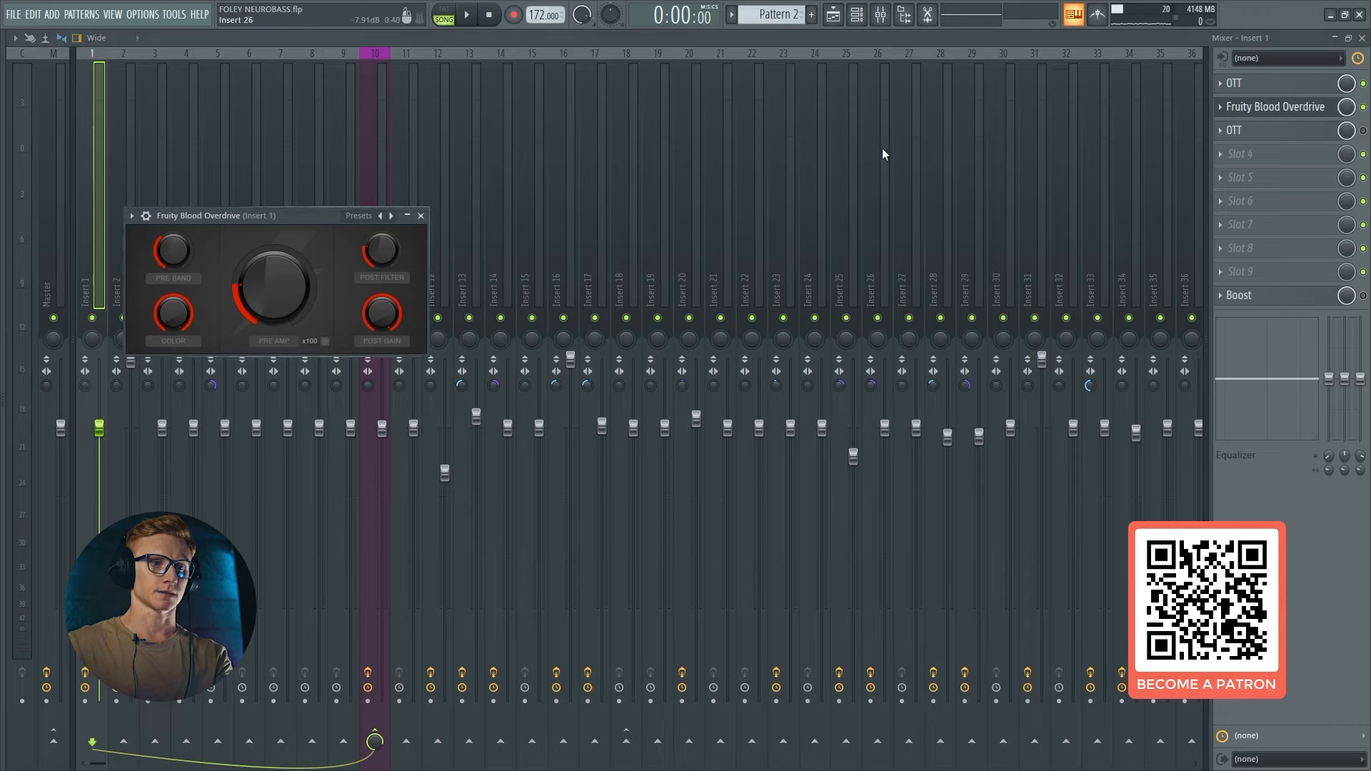
drag(376, 222, 722, 224)
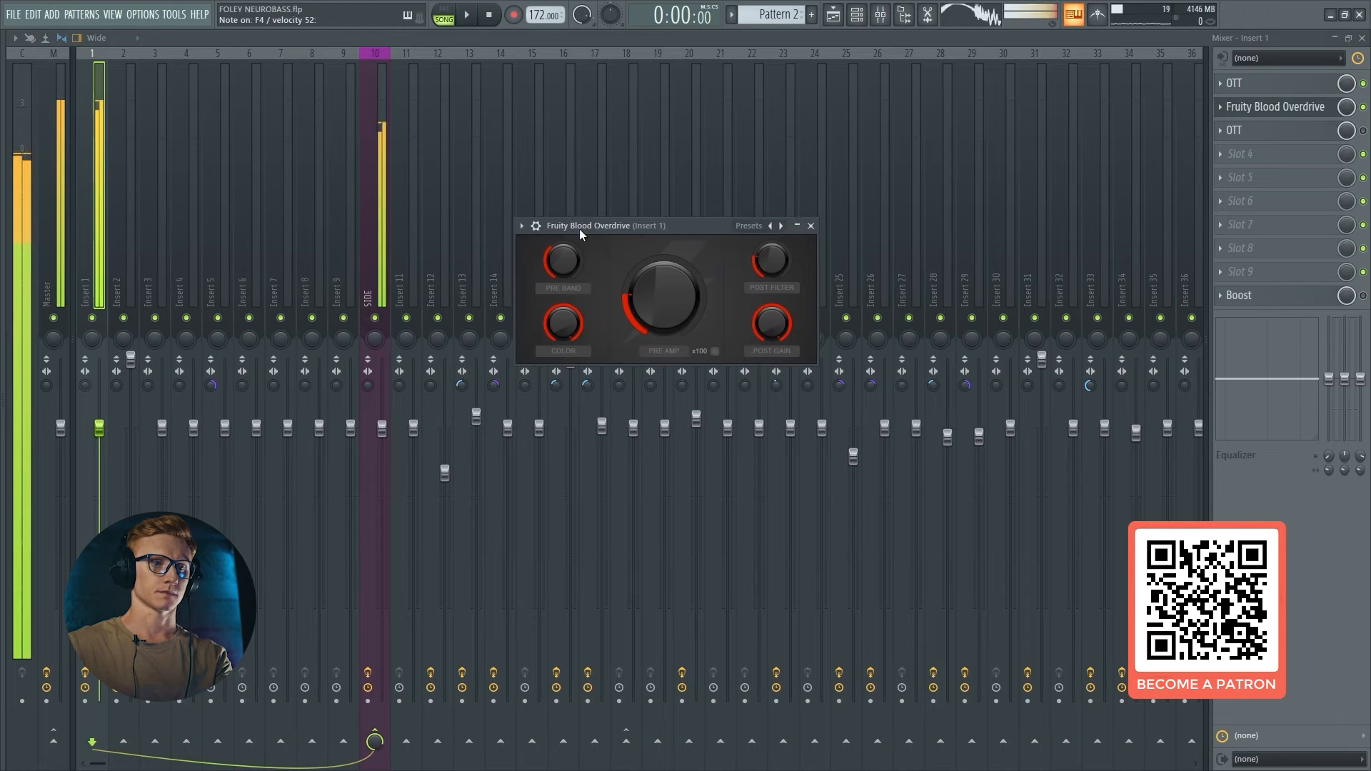
click(1278, 109)
click(1363, 107)
click(1363, 107)
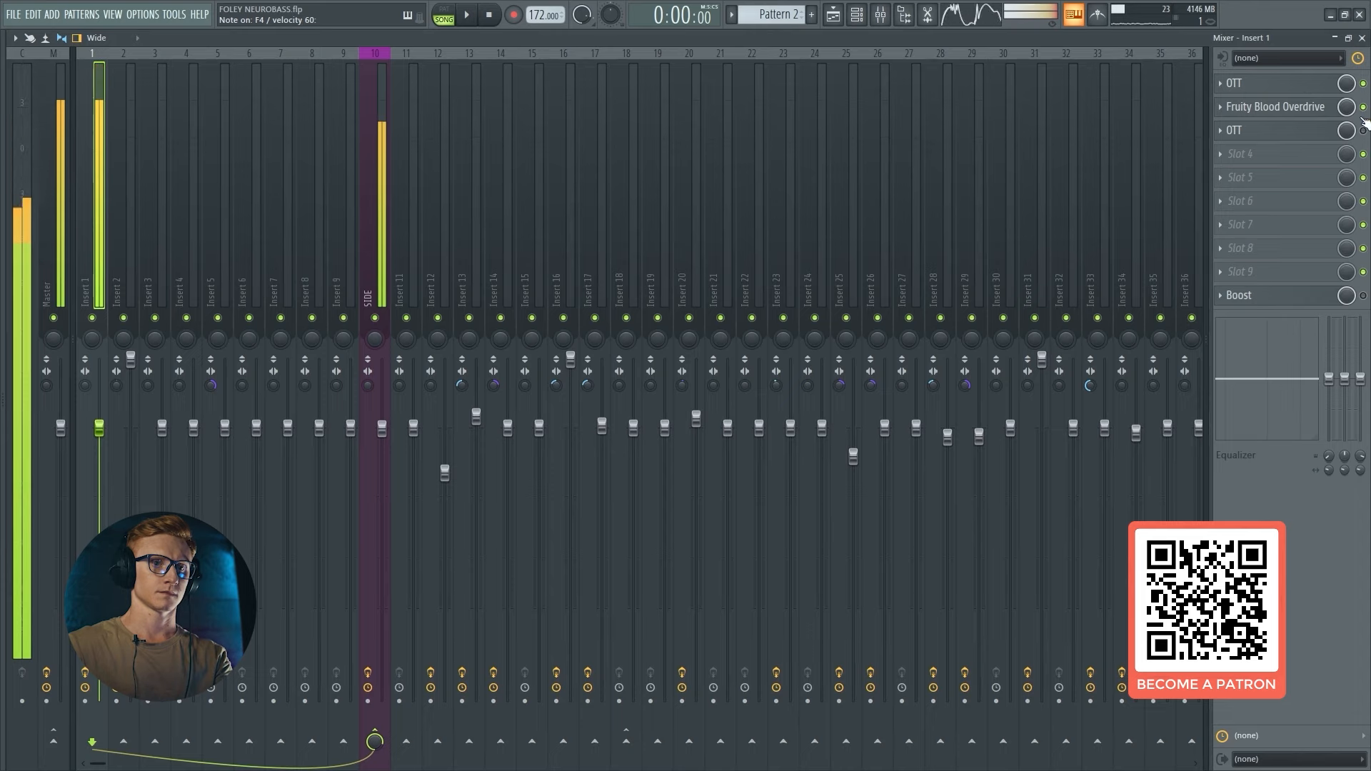
Enable the second OTT and Boost on Insert 1, and inspect the settings of both plugins.
click(1279, 131)
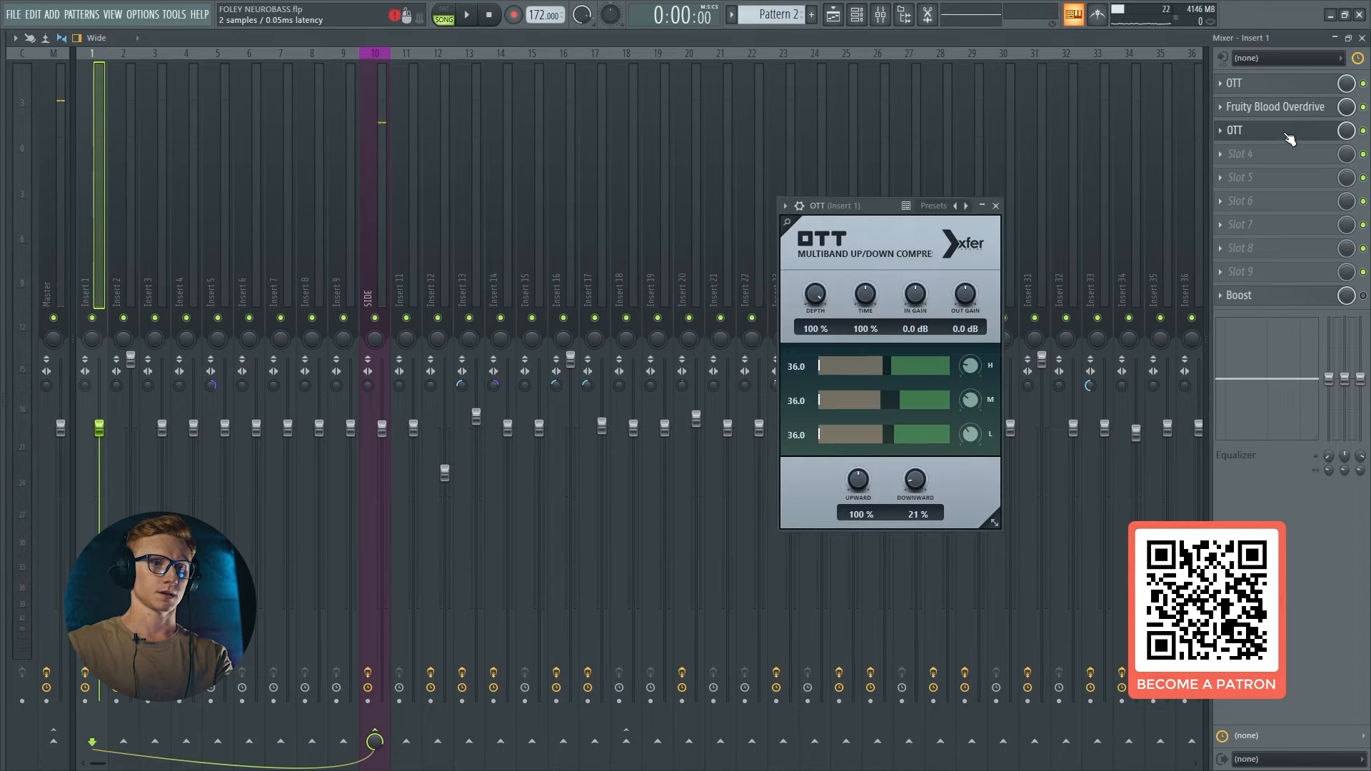
drag(870, 208, 690, 177)
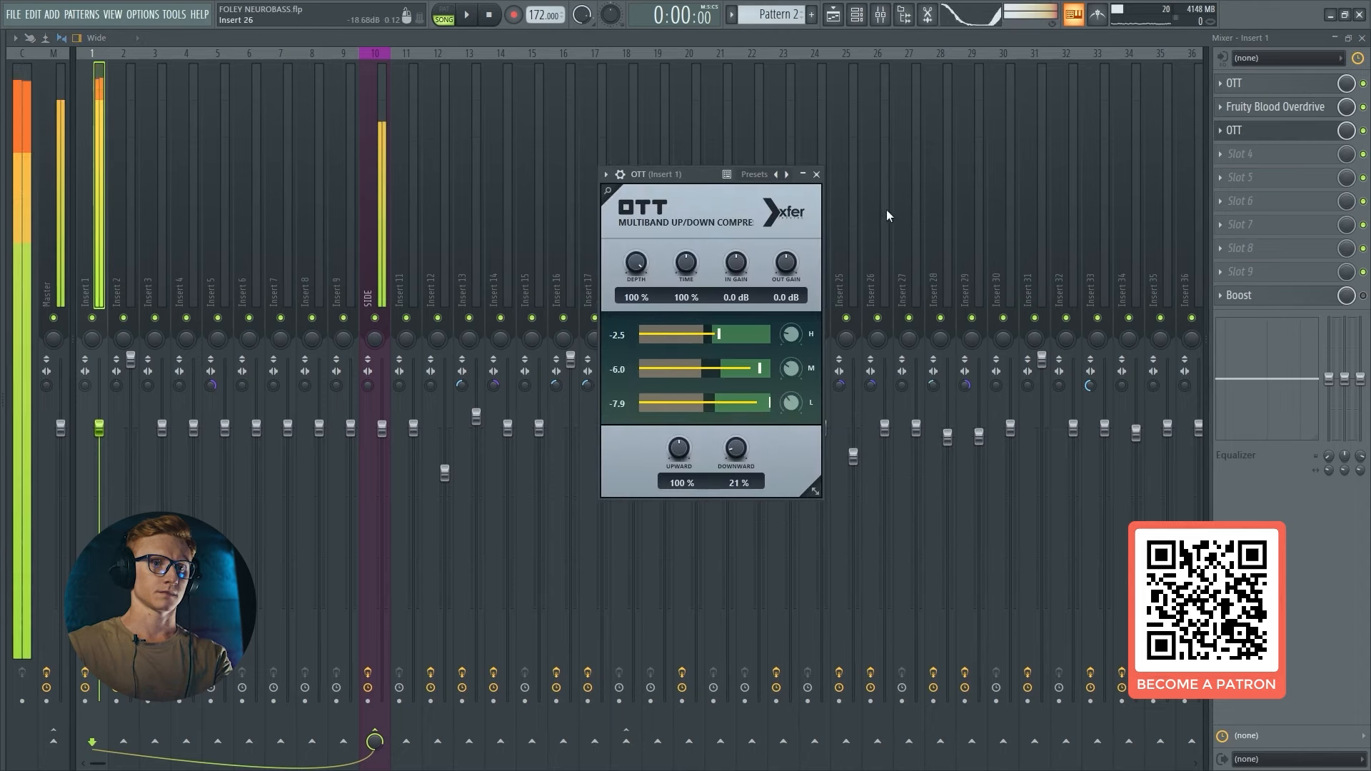
click(1278, 131)
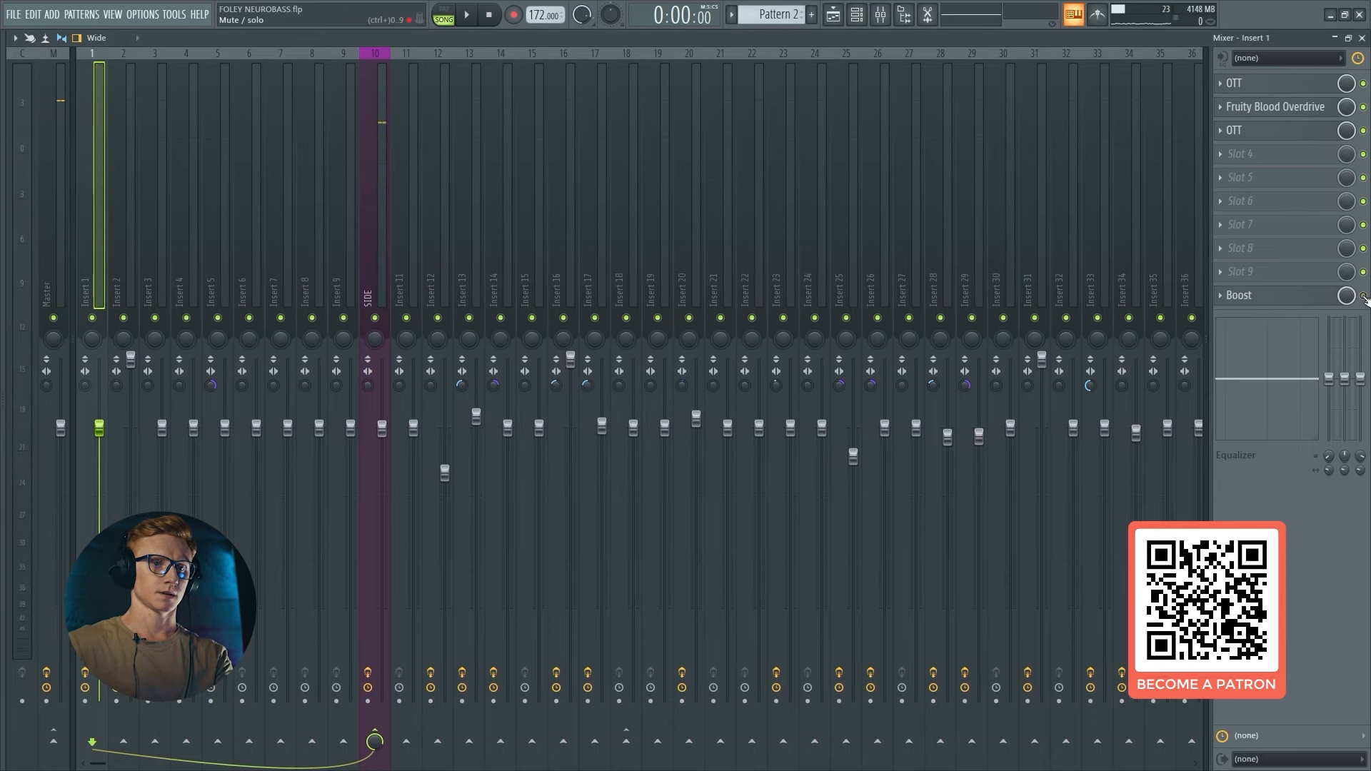
click(1296, 297)
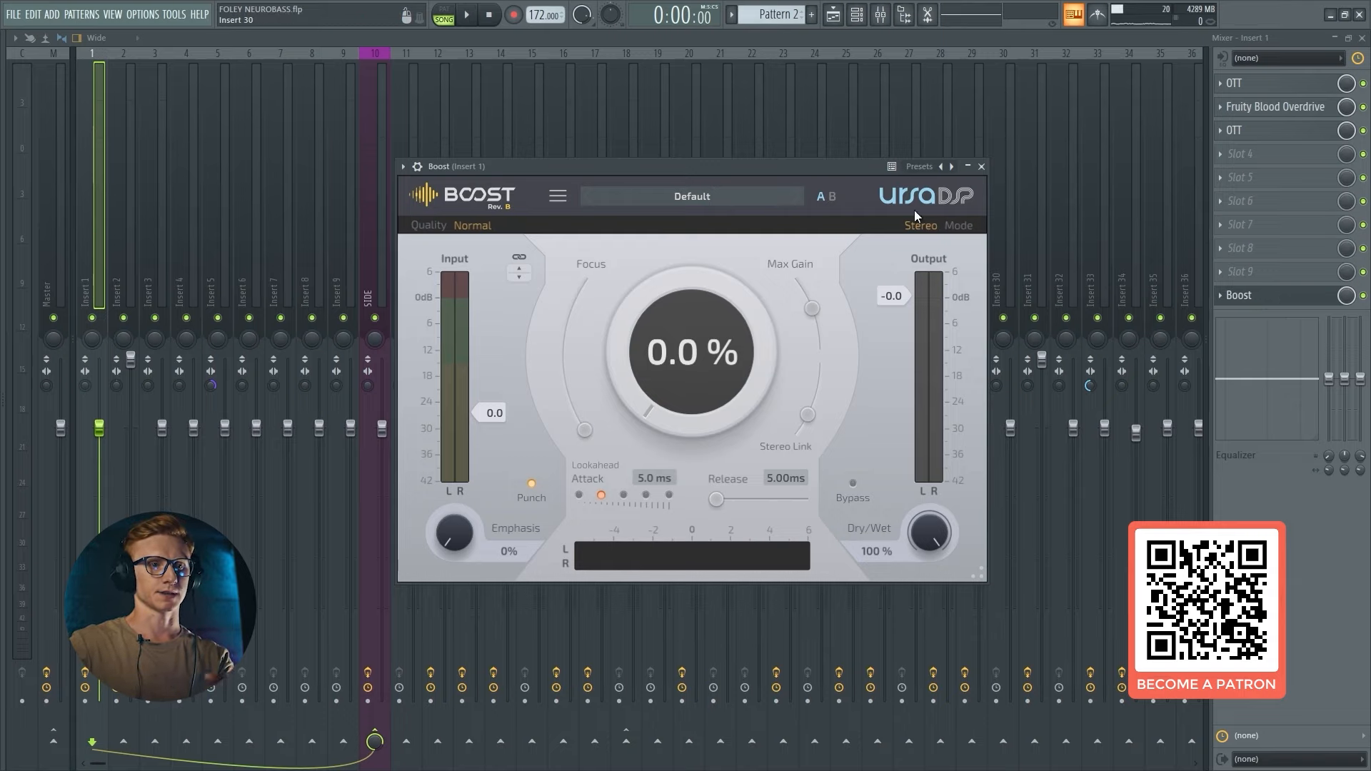
drag(714, 167, 705, 167)
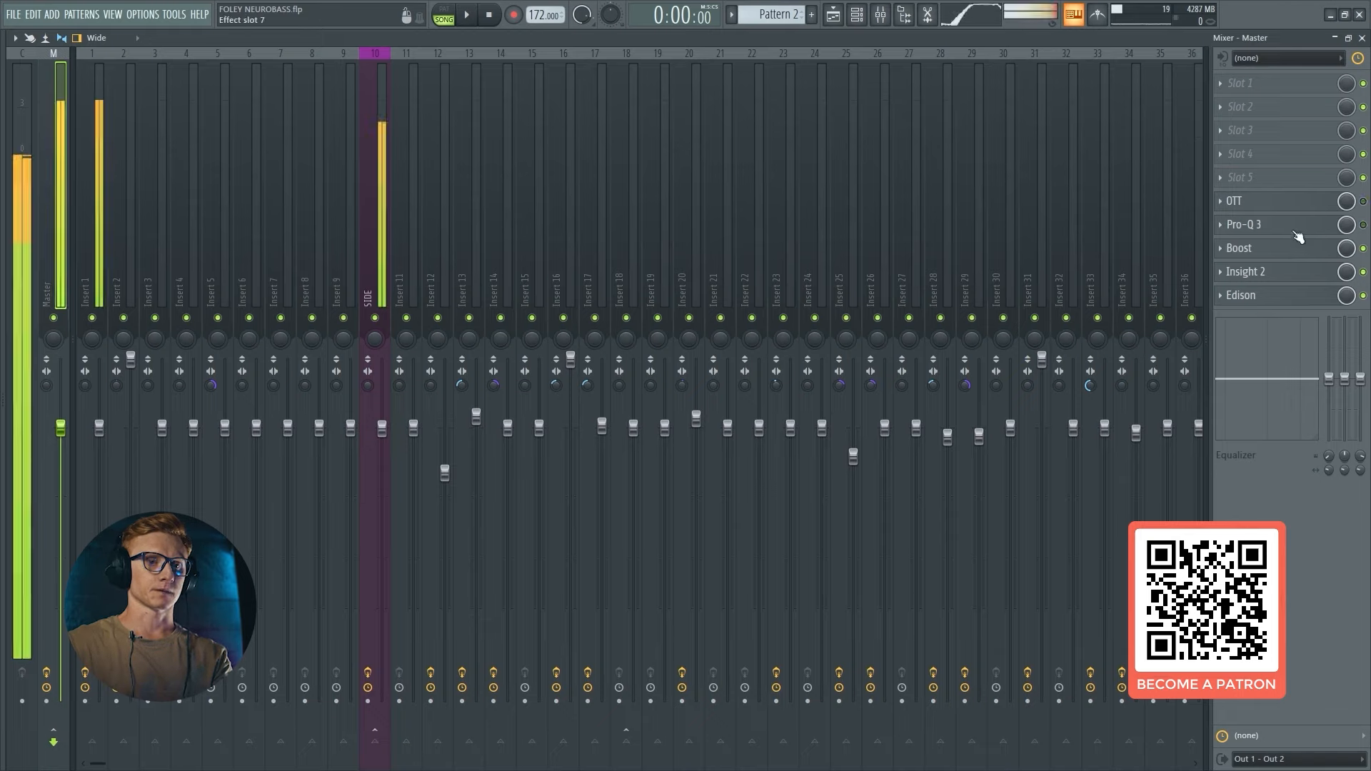
Enable OTT and Pro-Q 3 on the Master track, and review the settings of OTT, Pro-Q 3 and Boost.
click(1363, 202)
click(1363, 225)
click(1306, 205)
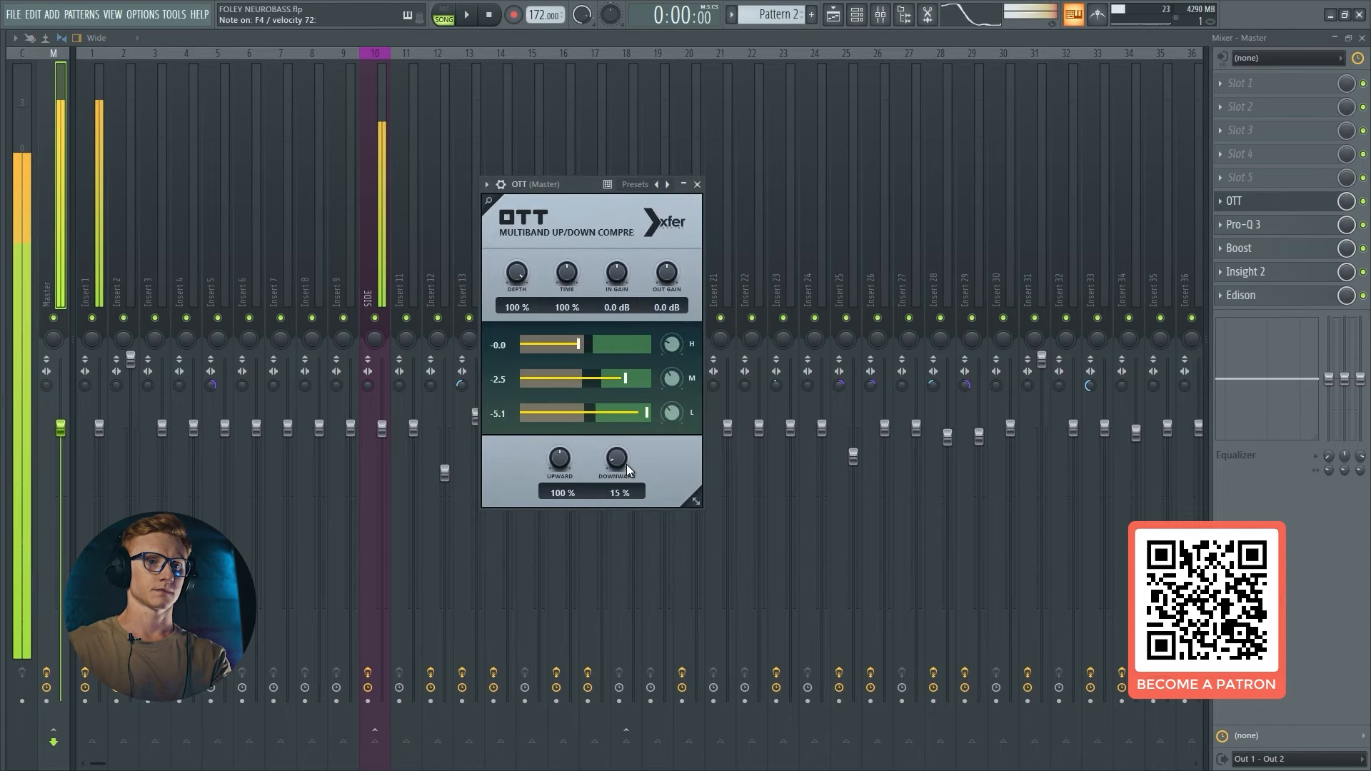
click(1298, 229)
click(1293, 233)
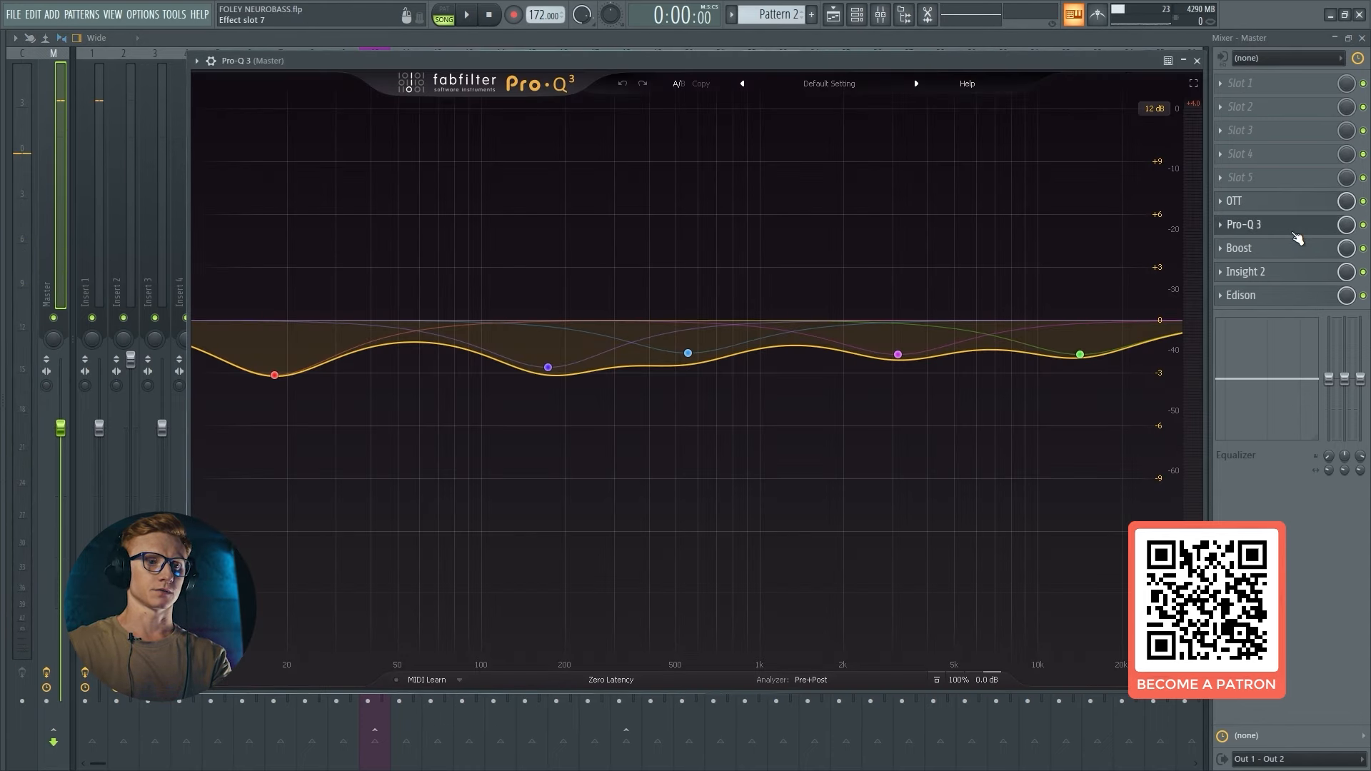
click(1294, 233)
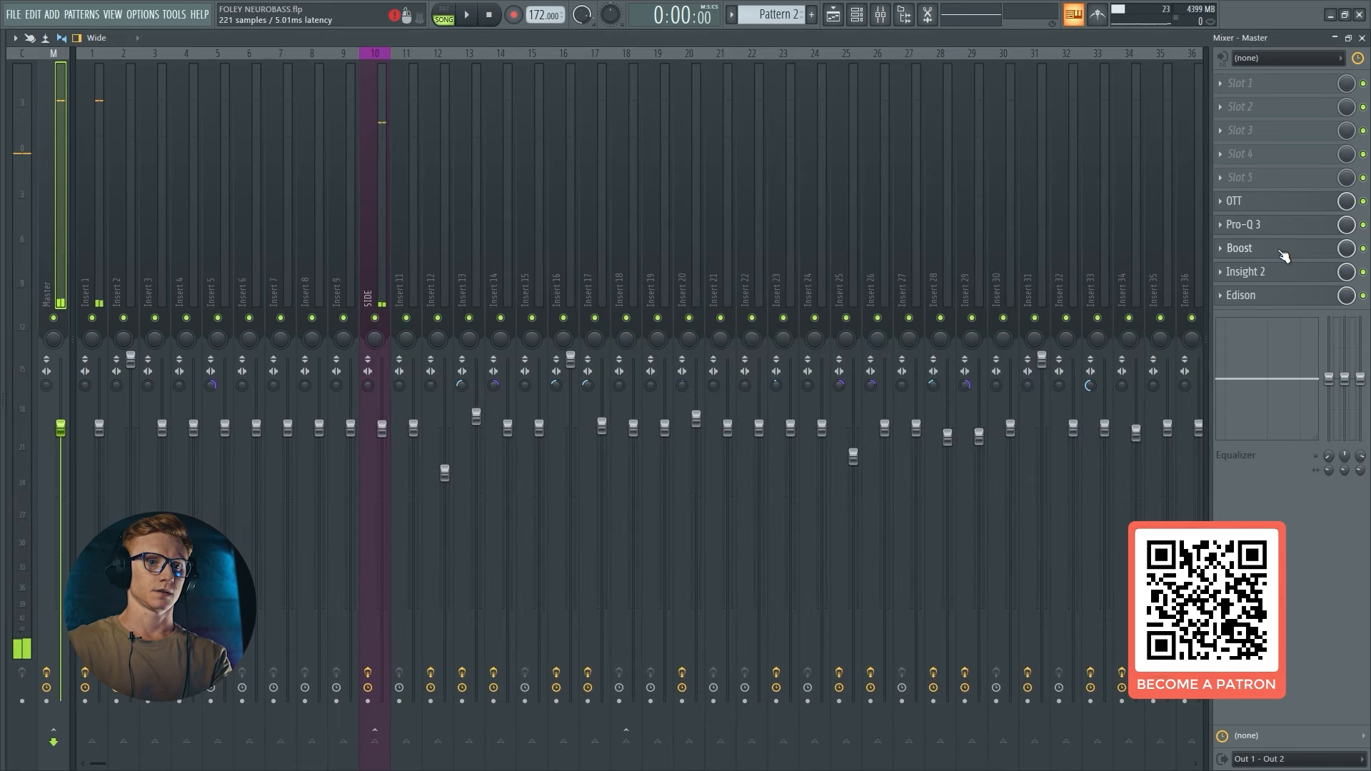
click(1280, 252)
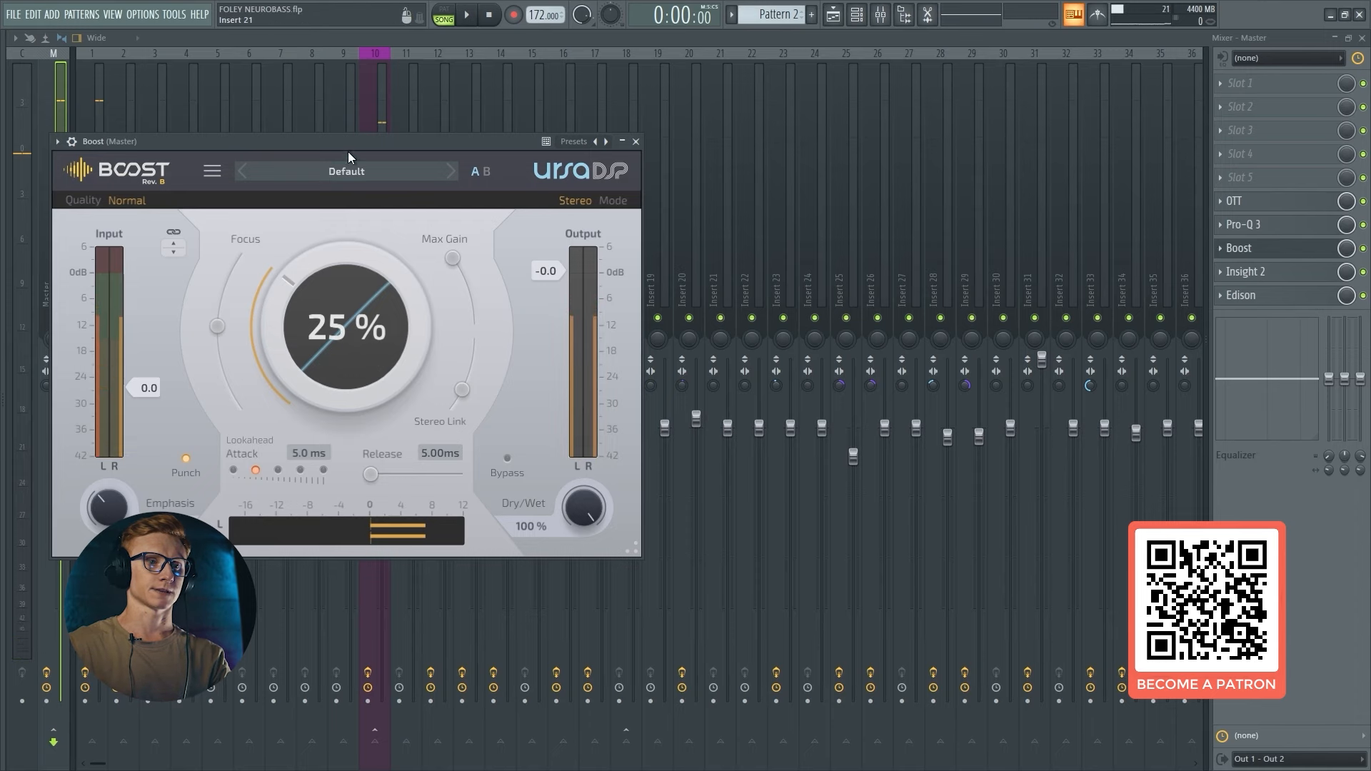
drag(349, 151, 623, 150)
click(1269, 247)
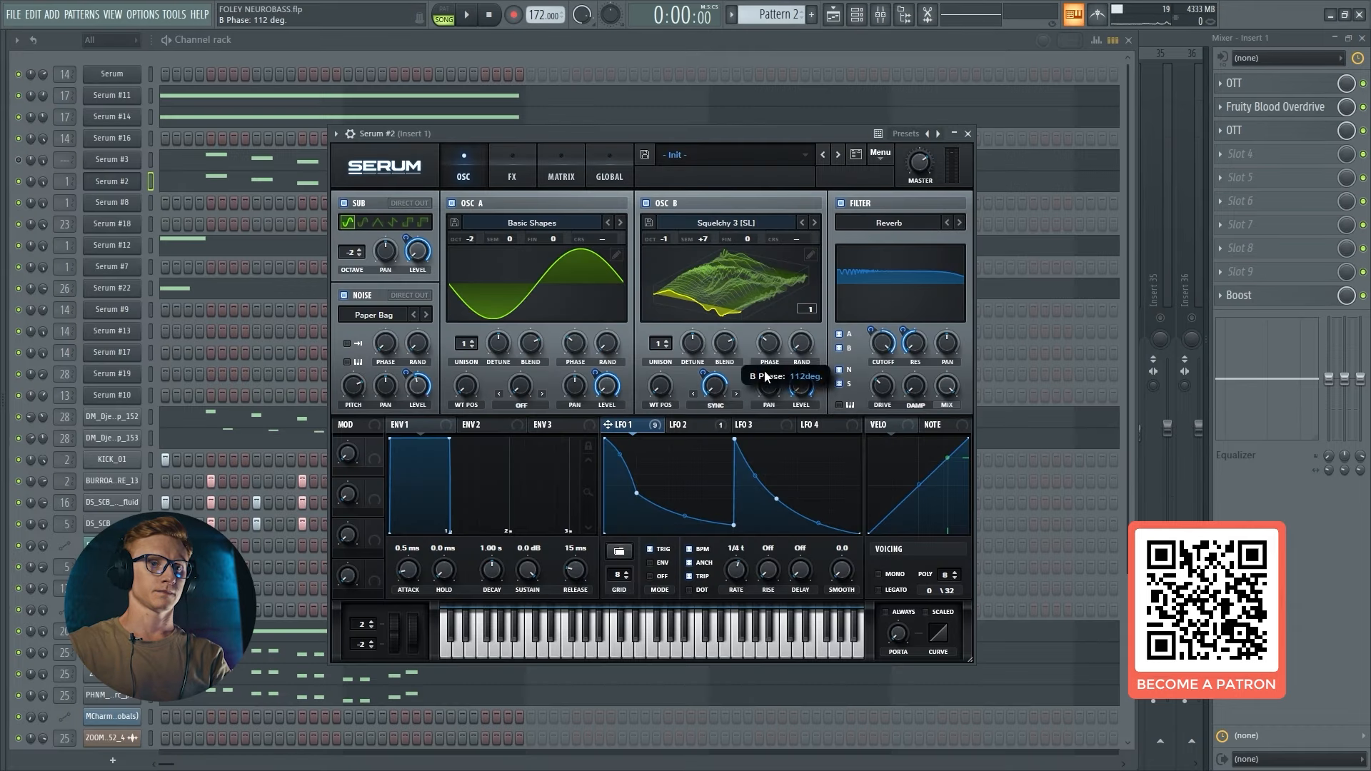
Play the pattern with the Serum #2 bass and listen to Insert 1 soloed in the mixer.
key(space)
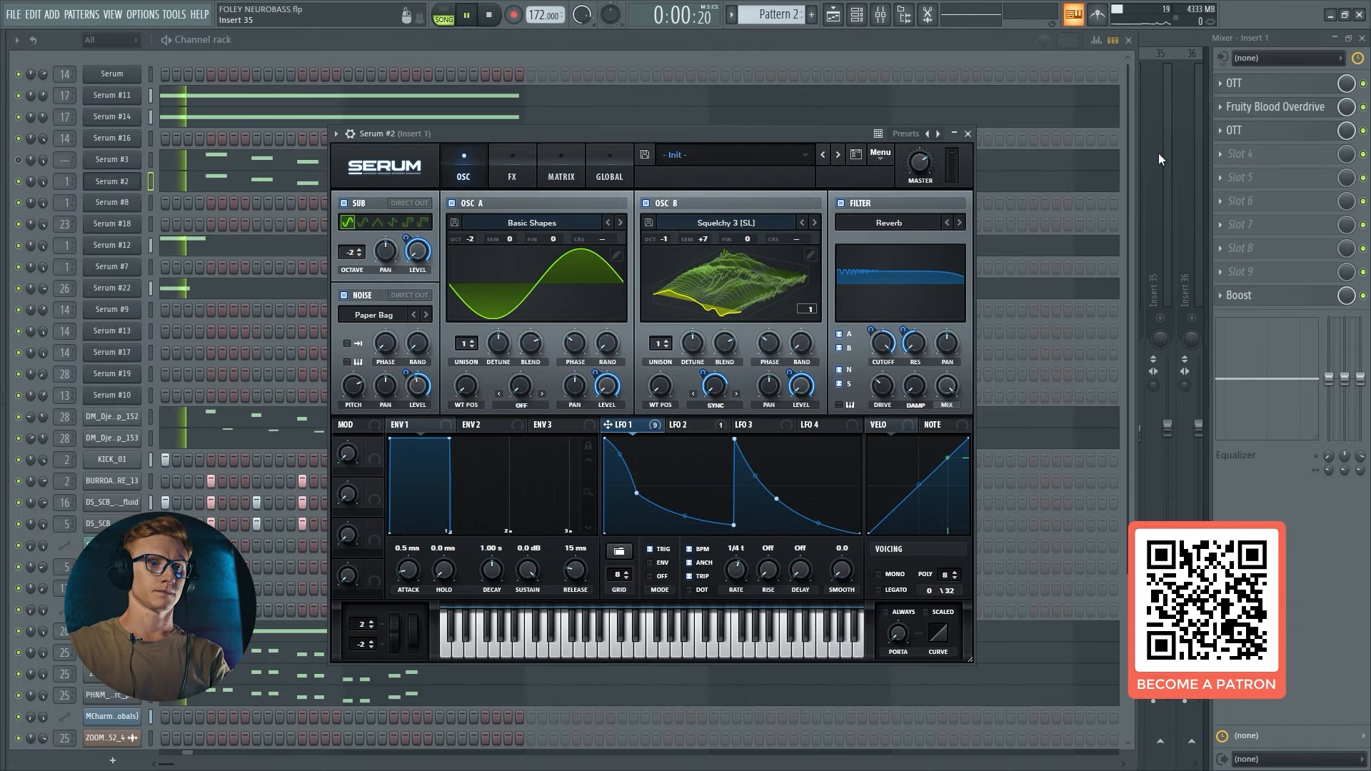
click(968, 133)
click(1193, 43)
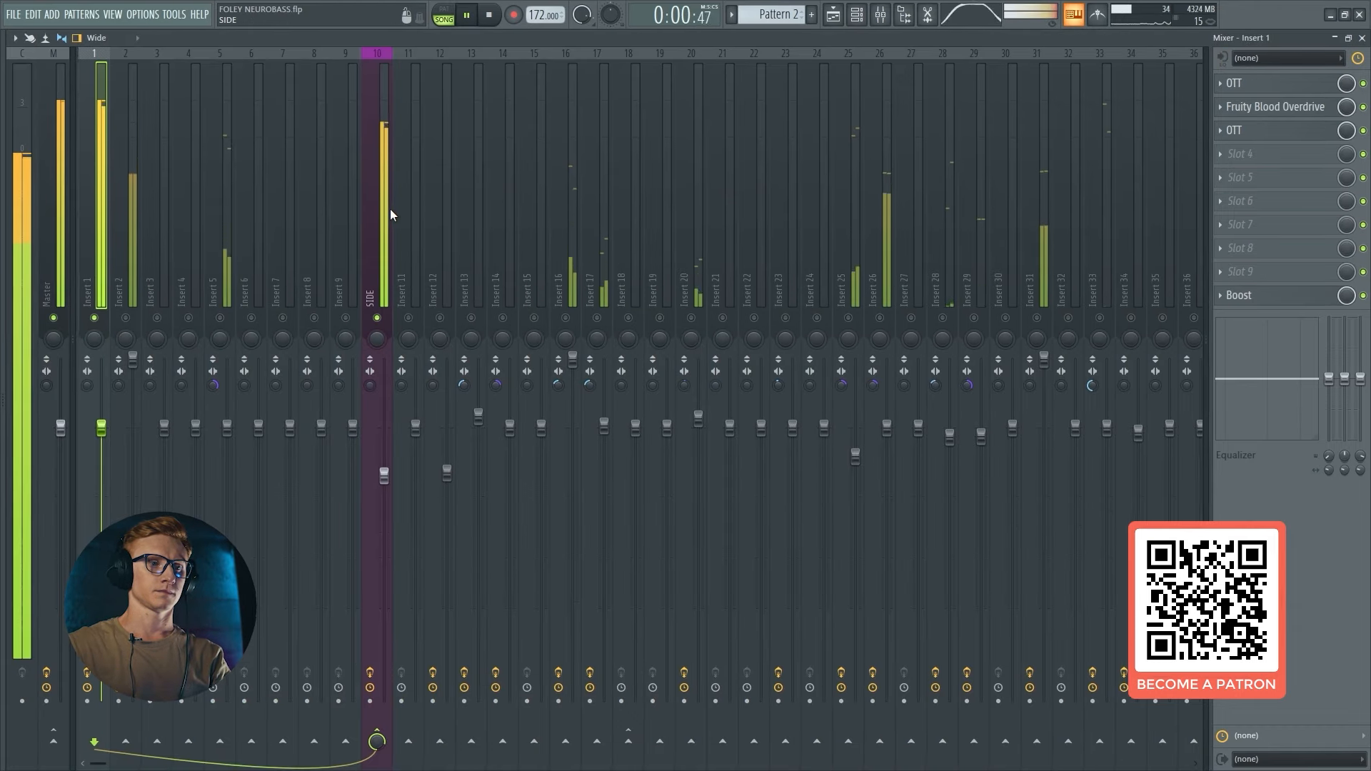
key(space)
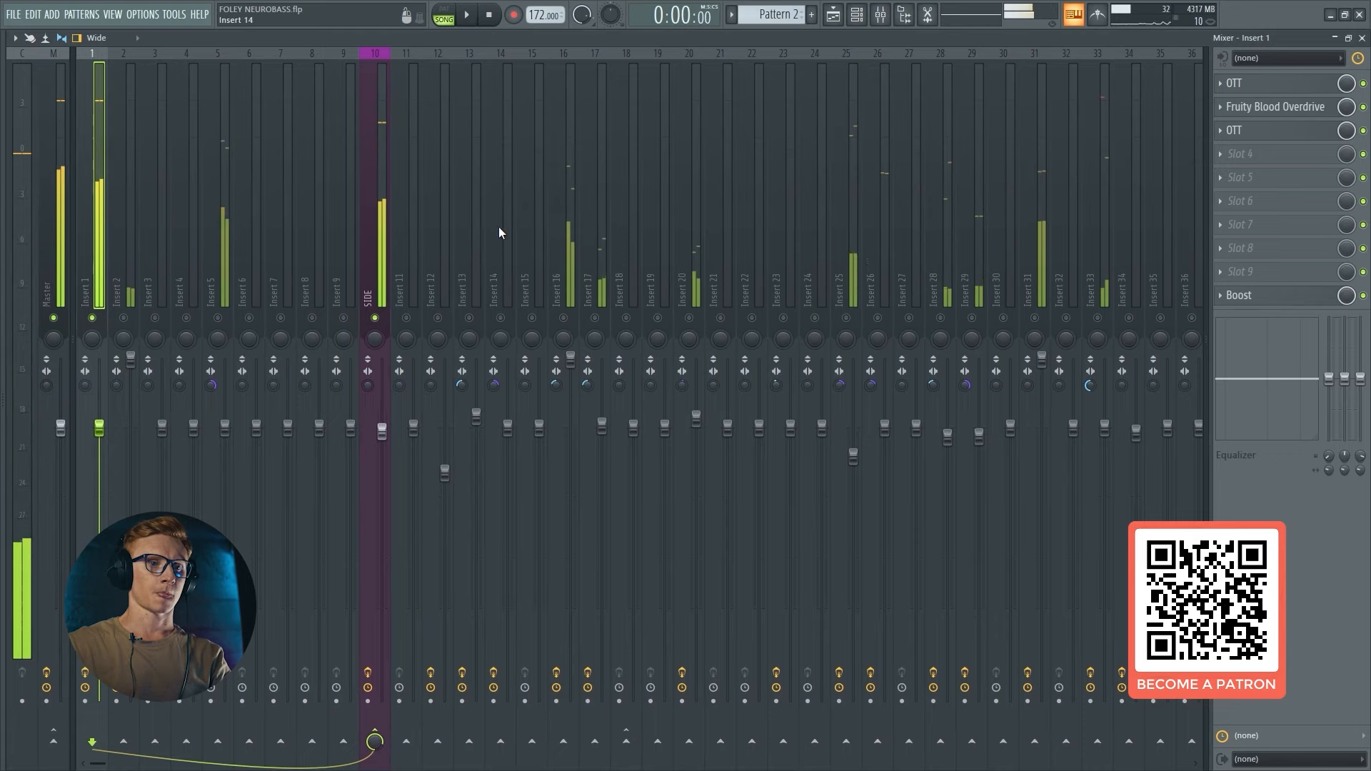
Audition the Insert 25 layer soloed, together with the Insert 1 bass, and on its own again.
click(849, 322)
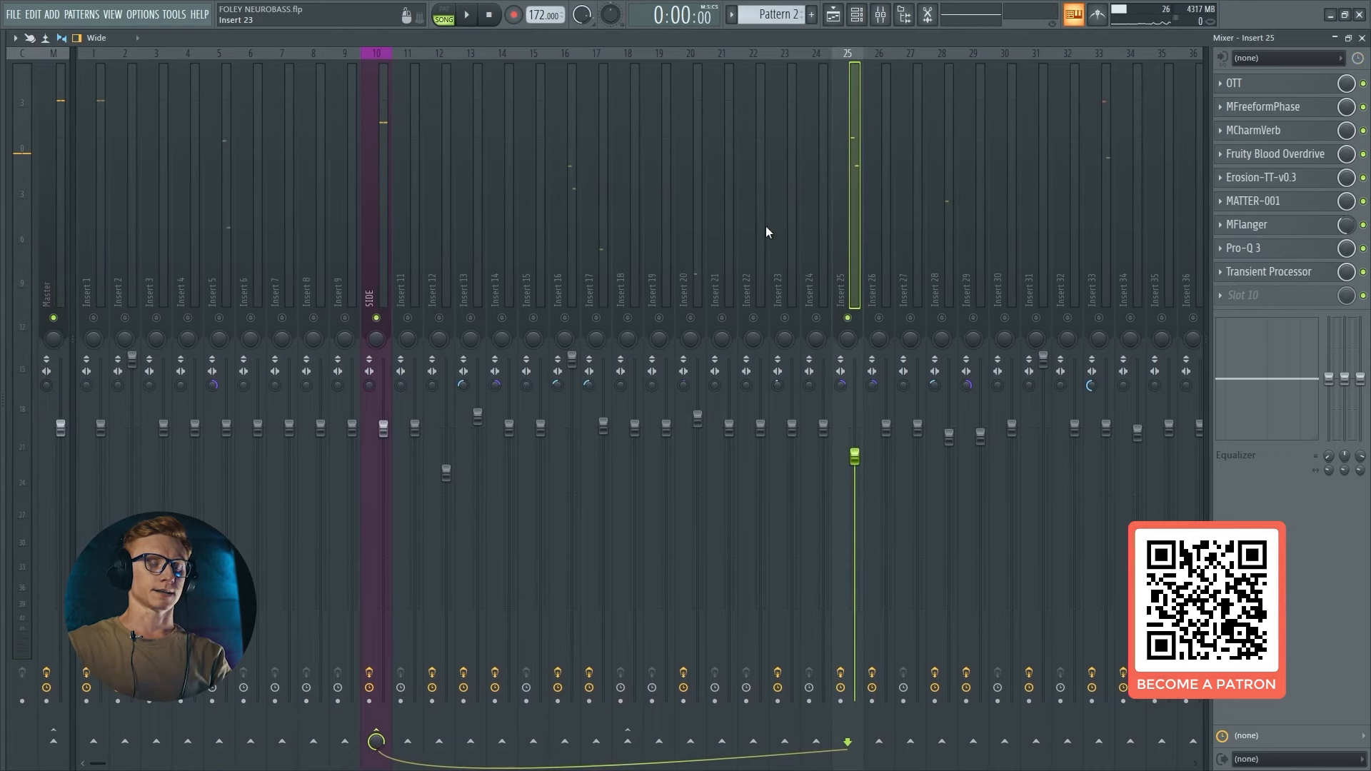
key(space)
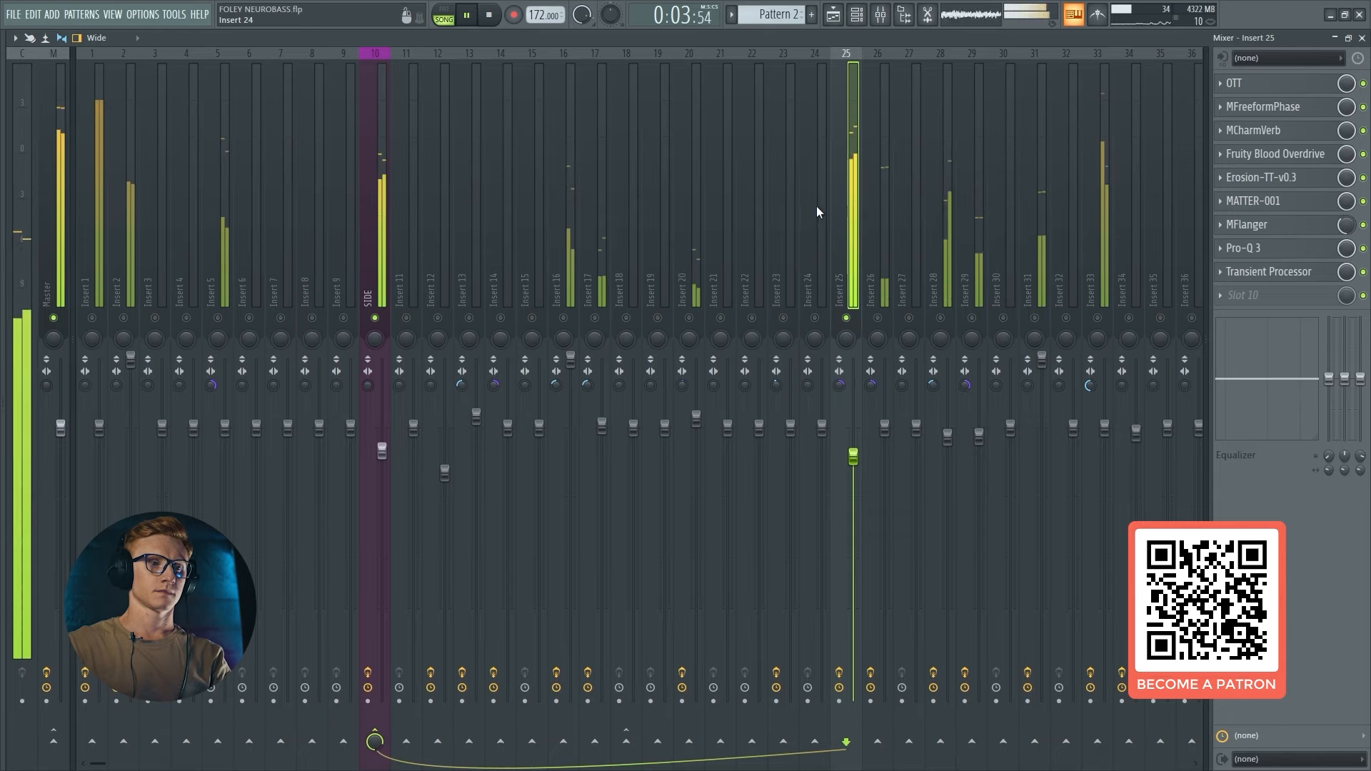
click(96, 293)
key(space)
key(space)
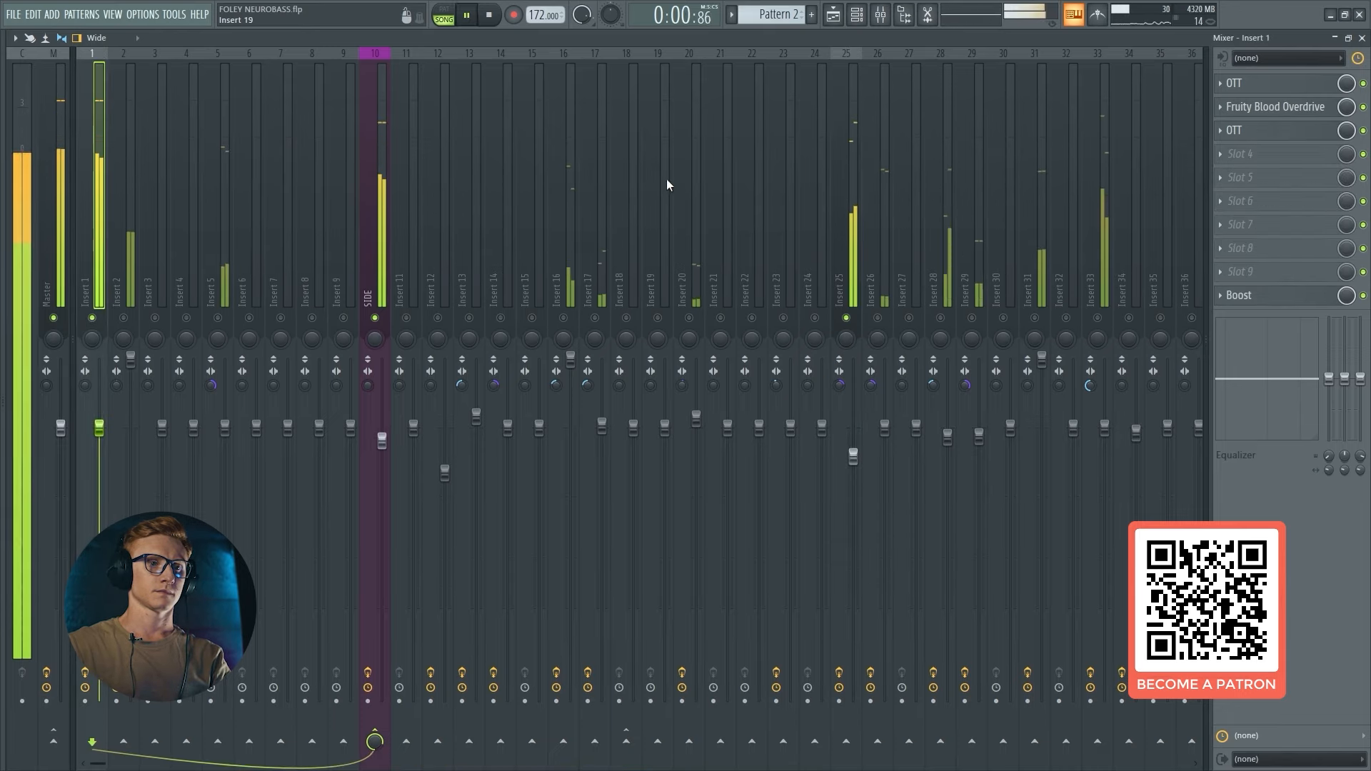
click(851, 165)
scroll(384, 212, down, 6)
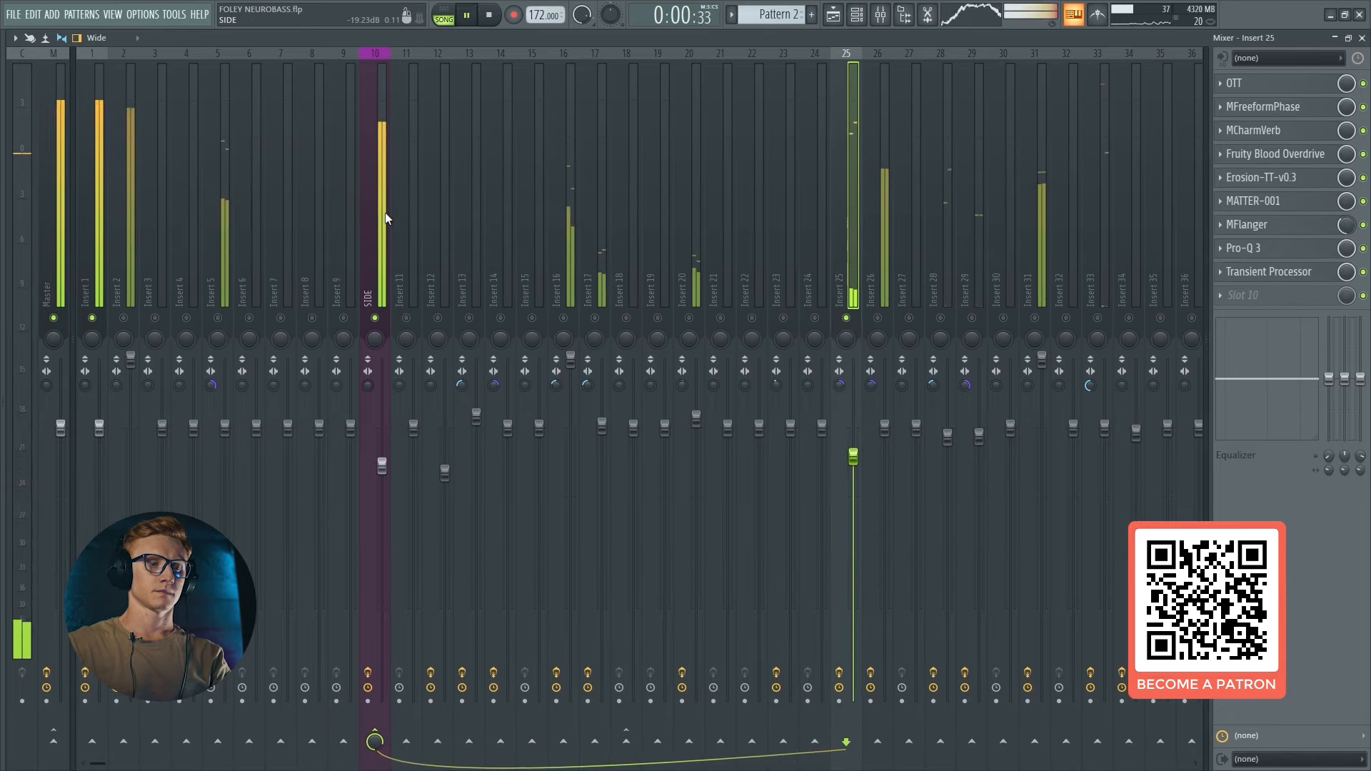
scroll(384, 212, up, 4)
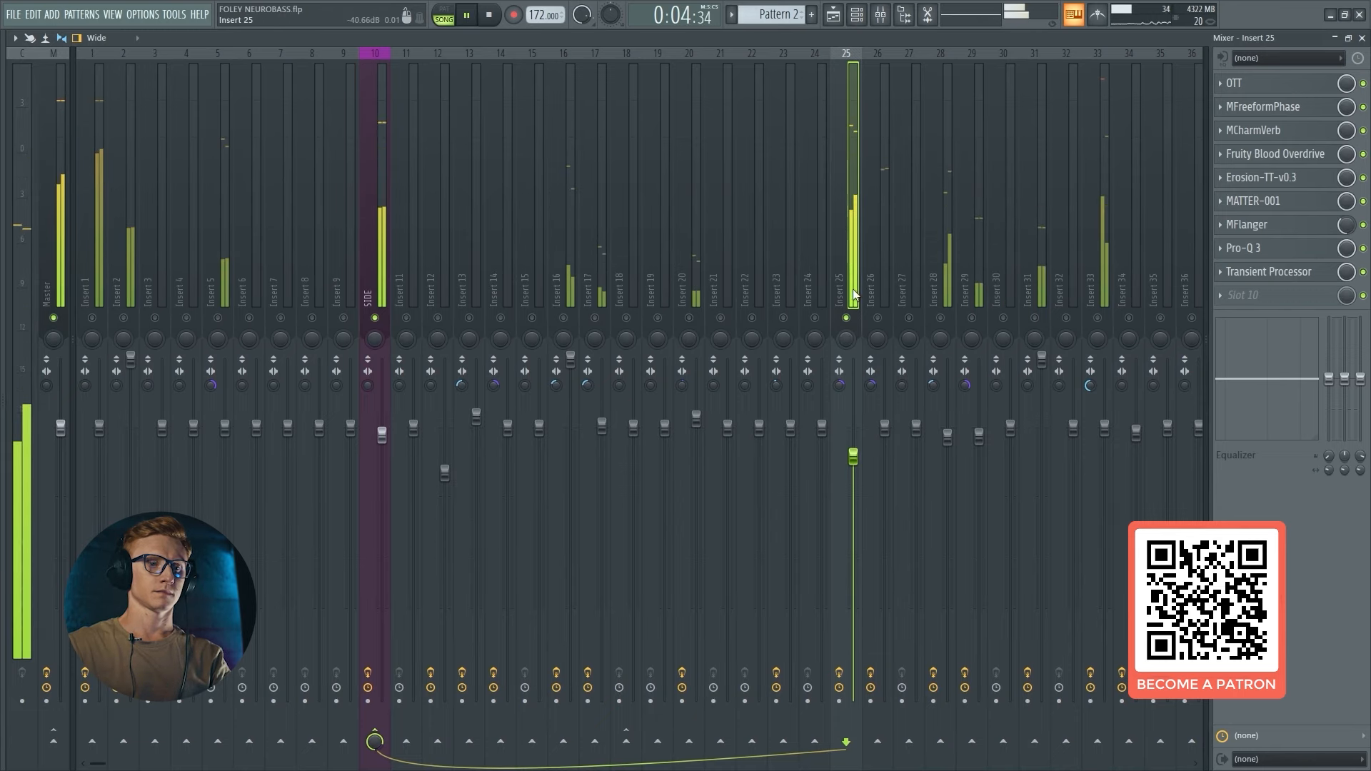
key(space)
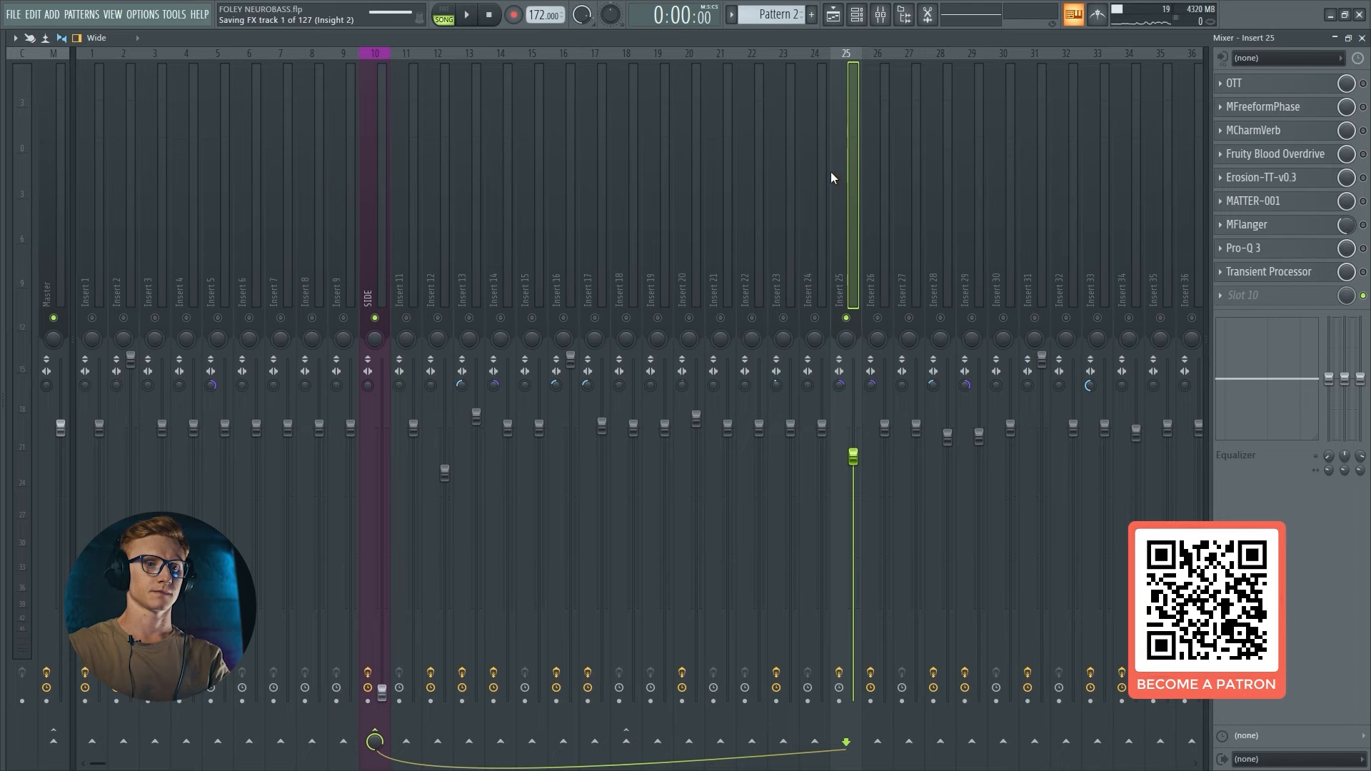
Play Insert 25 with its effects bypassed, and locate its sample channels in the channel rack.
key(space)
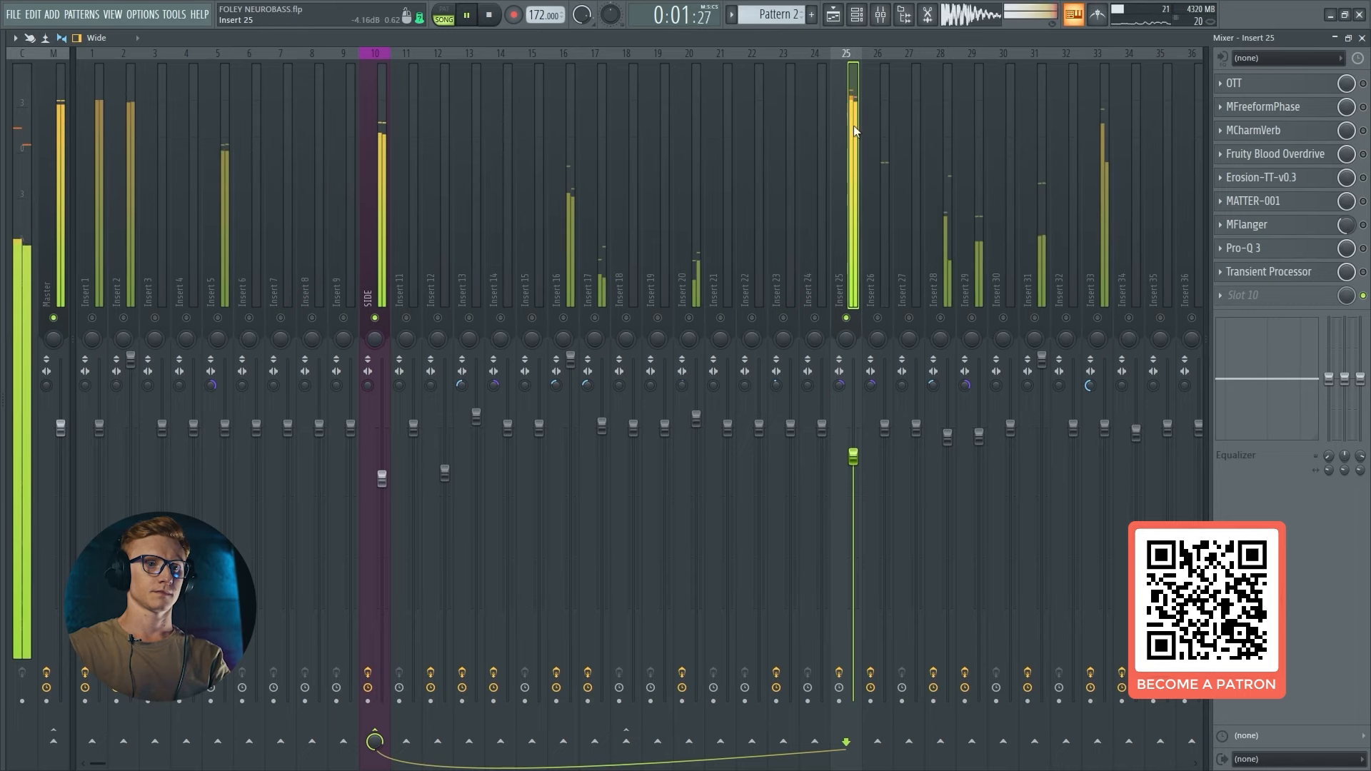
click(858, 18)
scroll(354, 321, down, 4)
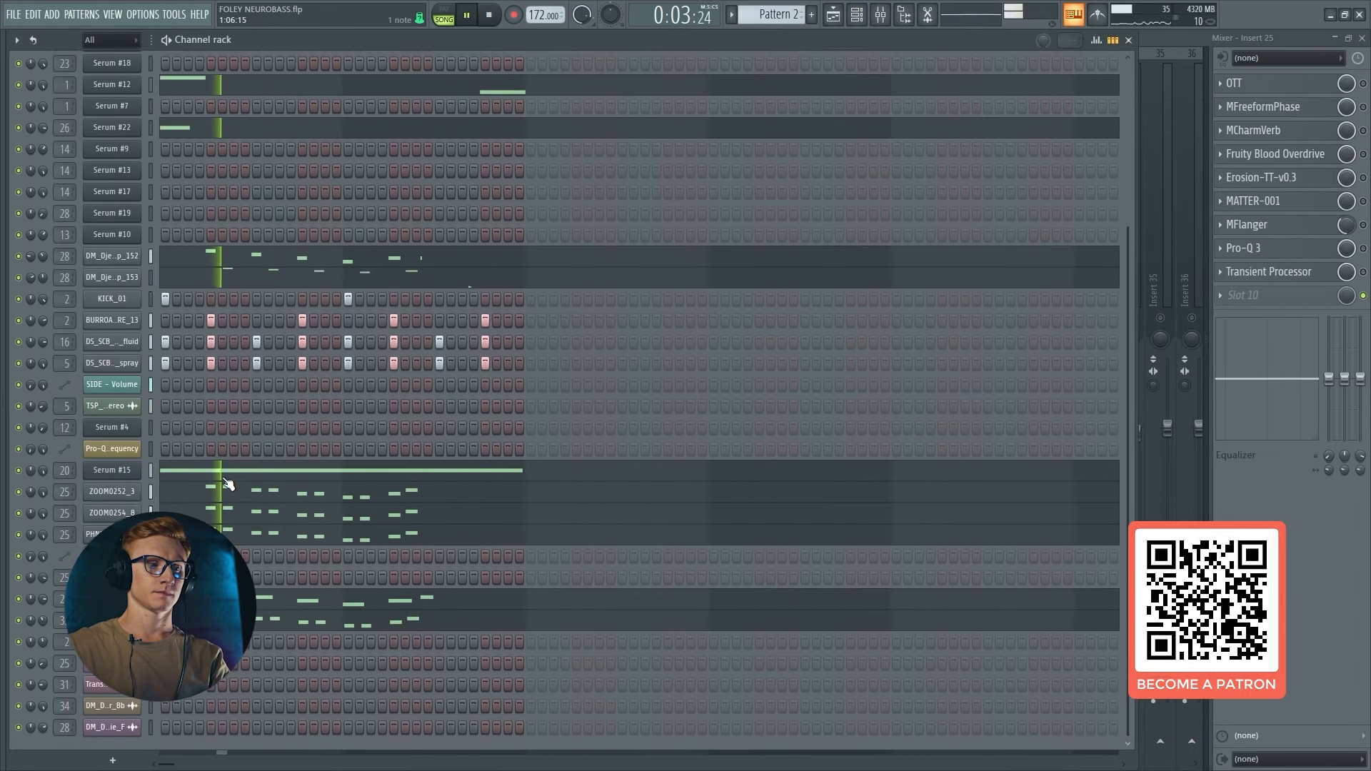
key(space)
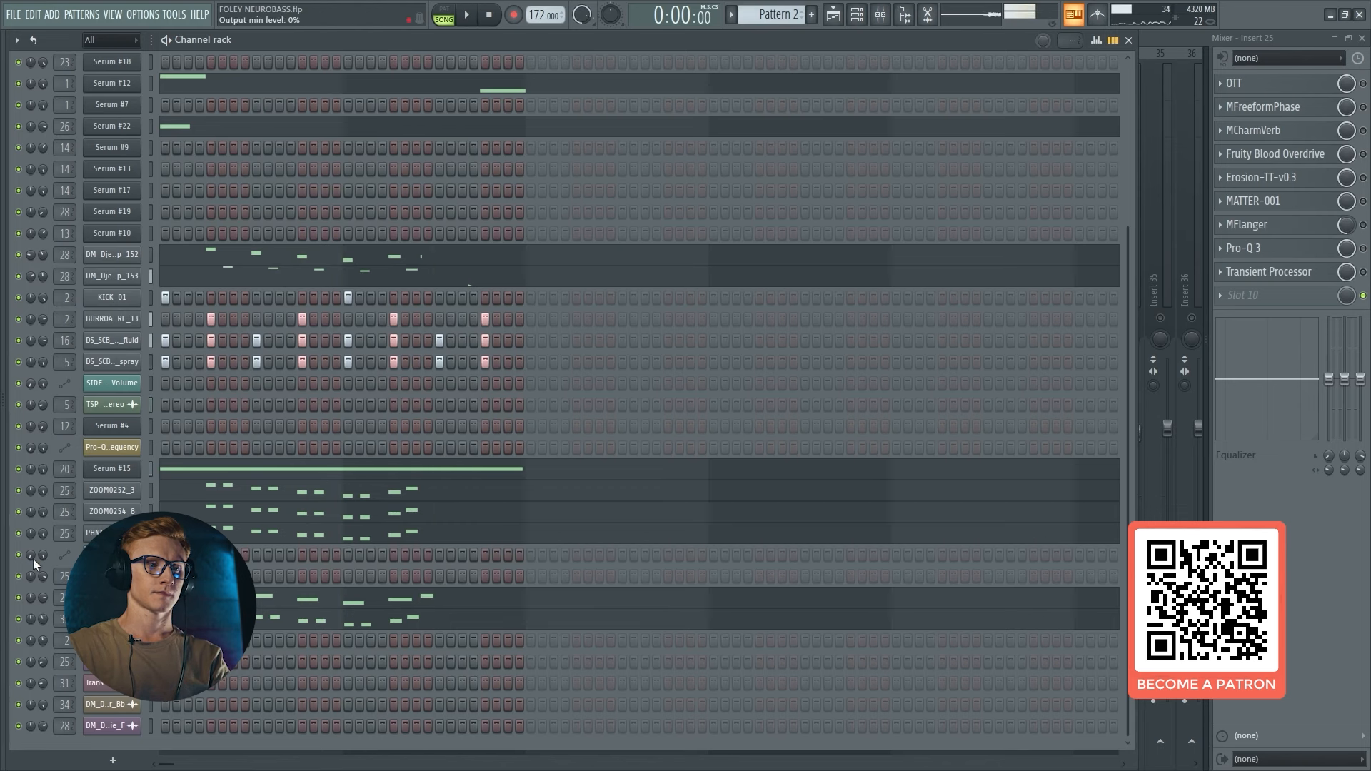
Audition the ZOOM0252_3 and ZOOM0254 foley samples one at a time by muting the other Insert 25 layers.
click(20, 513)
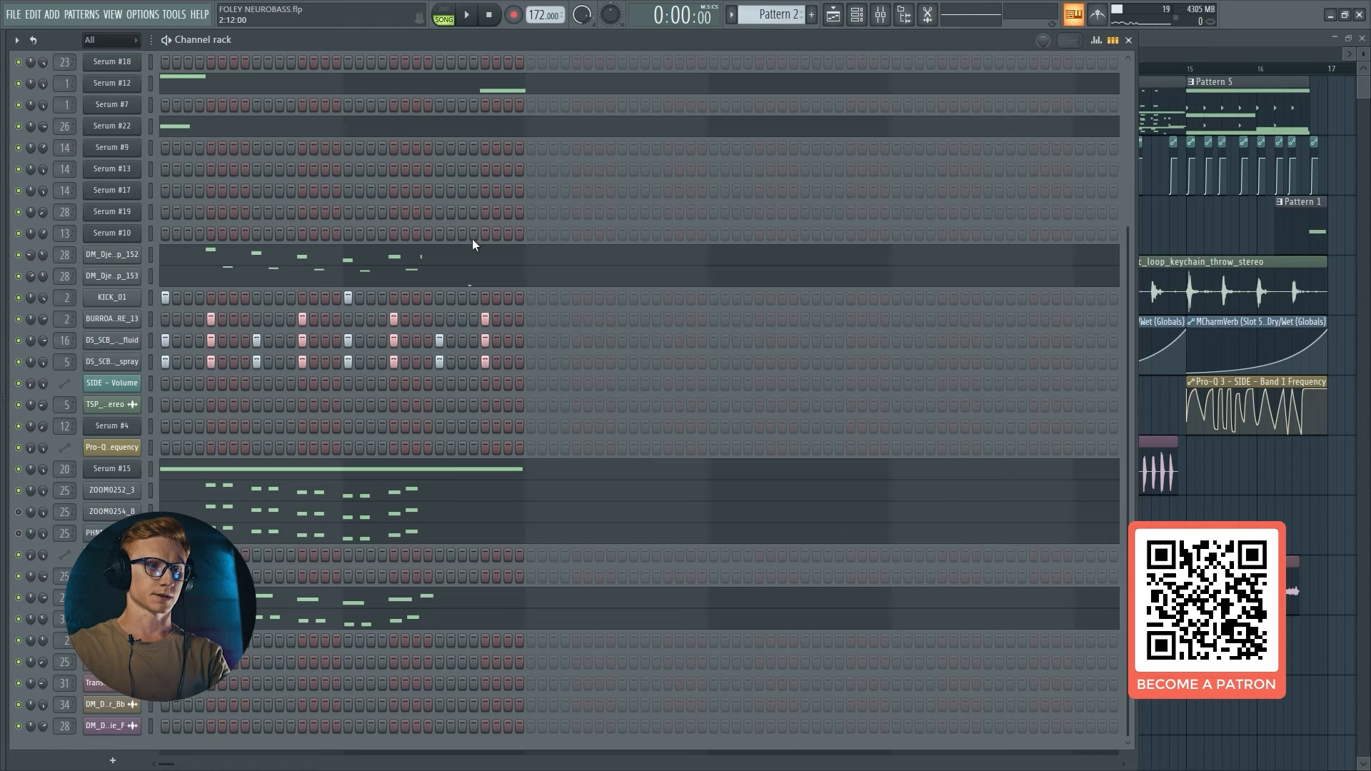
key(space)
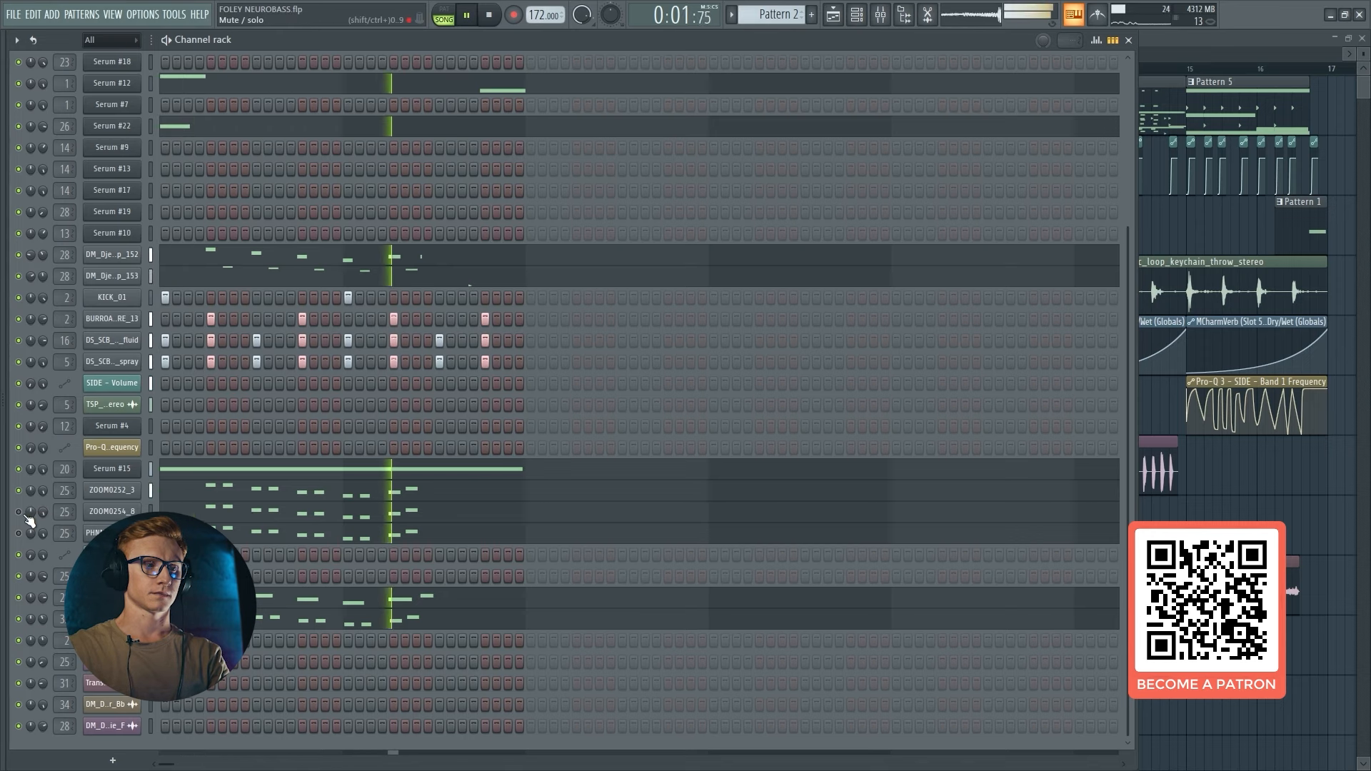
key(space)
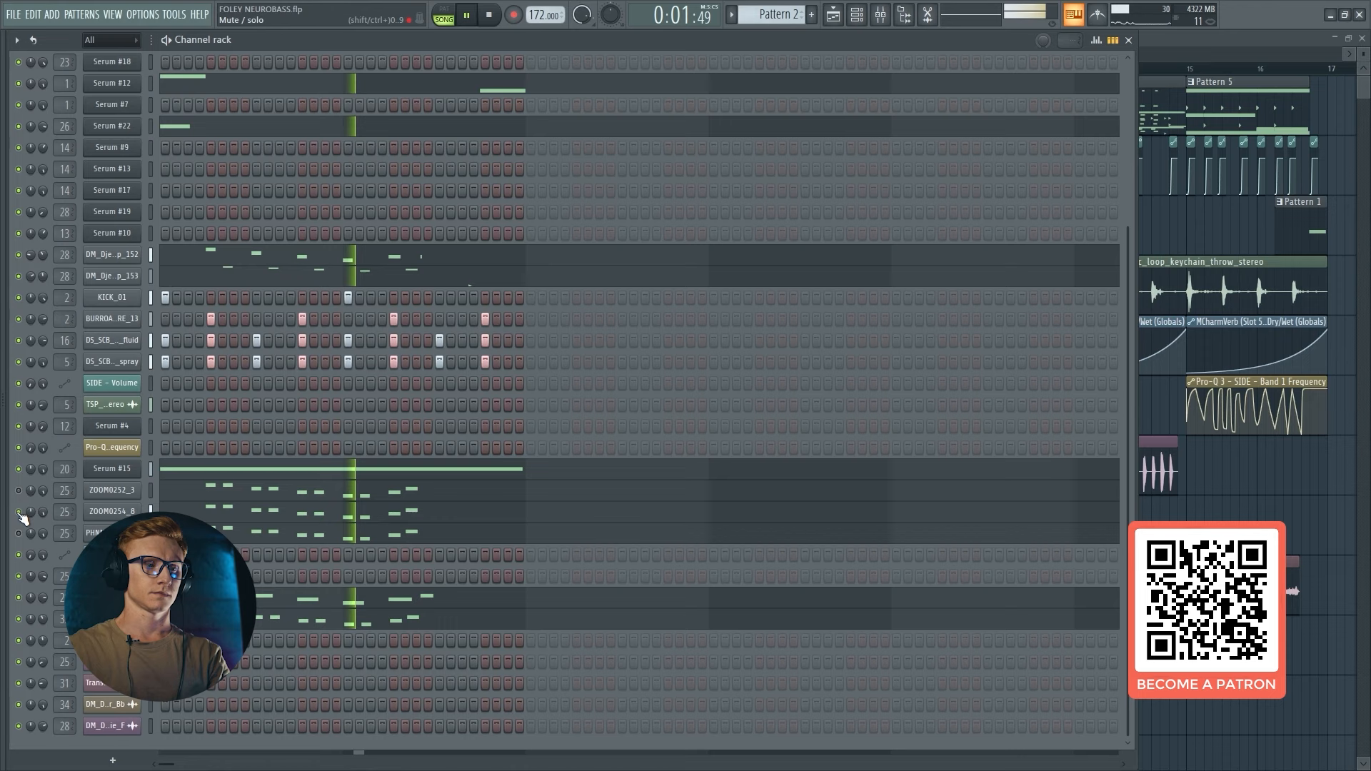
key(space)
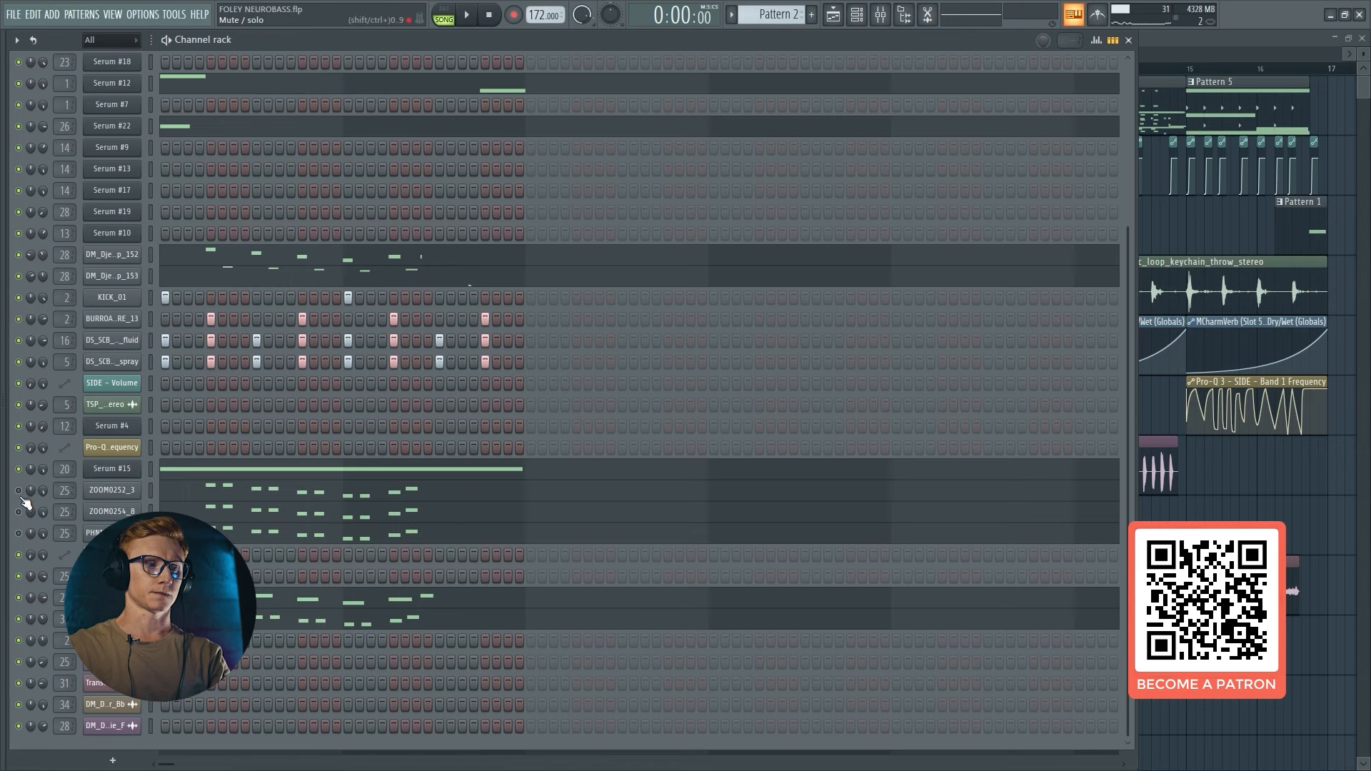
Play the foley layer, then enable OTT on Insert 25 and open its settings over the mixer.
key(space)
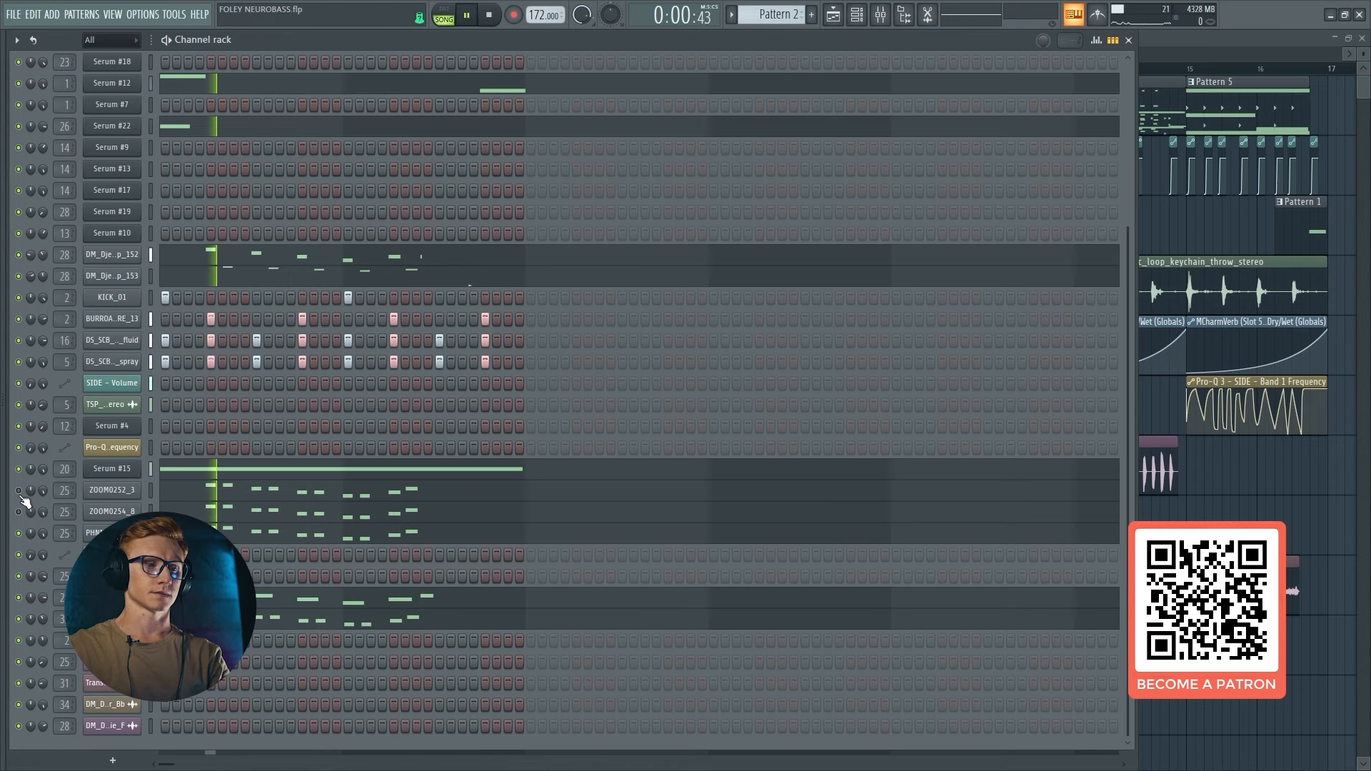
click(881, 16)
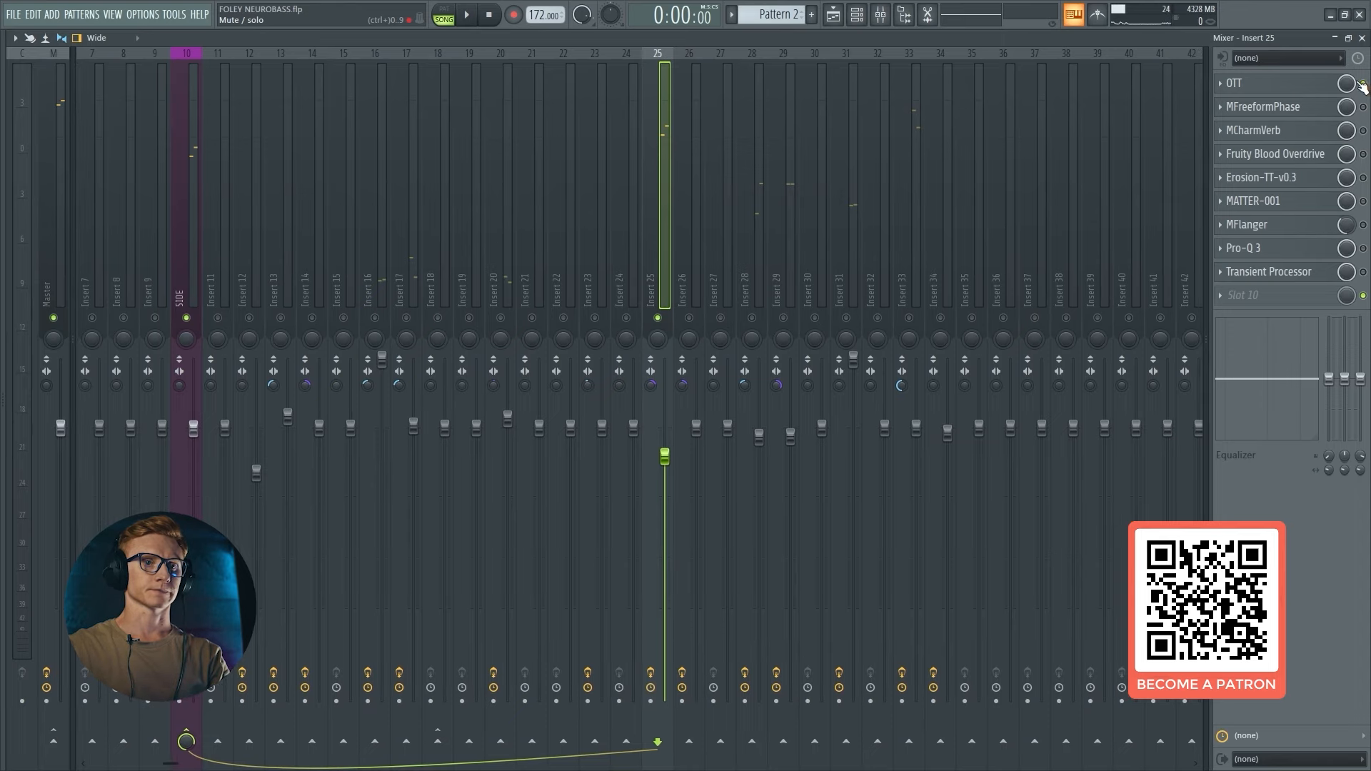
click(1242, 91)
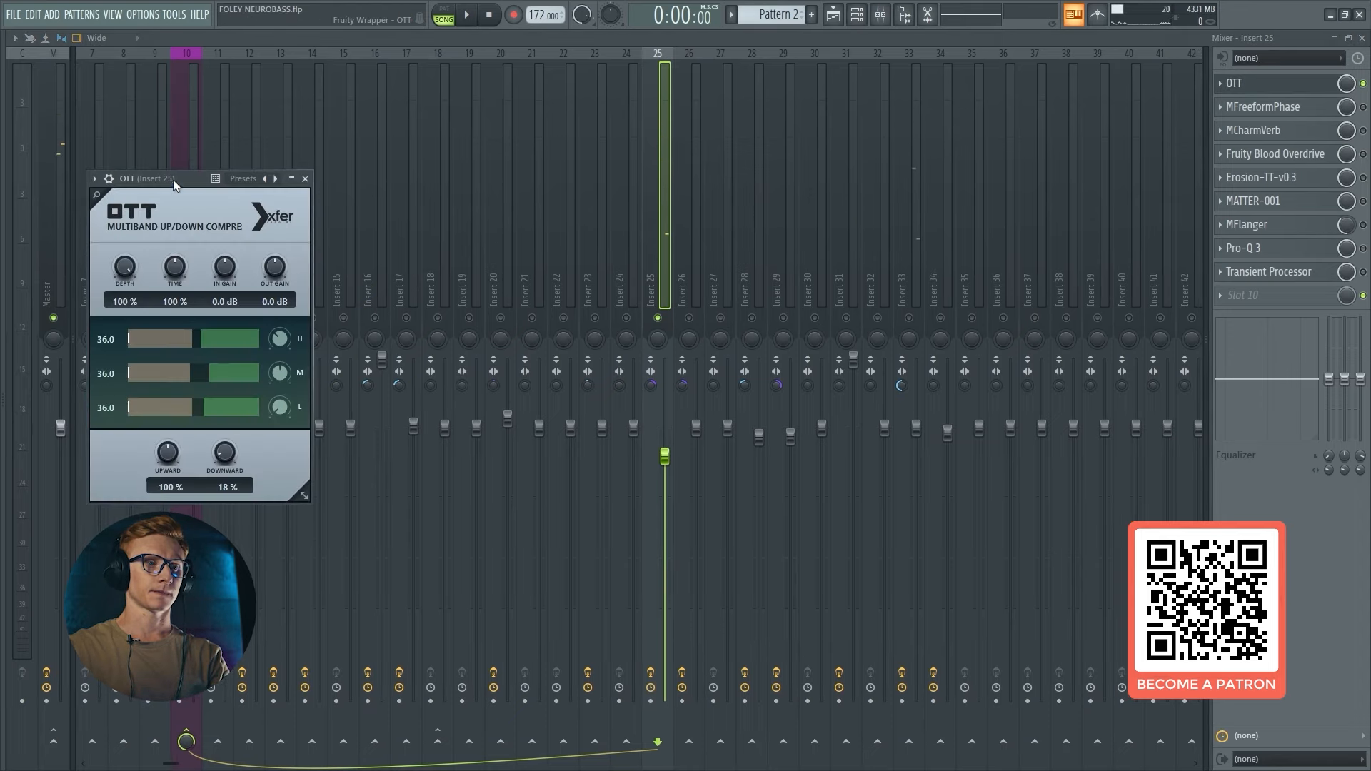
drag(193, 178, 639, 185)
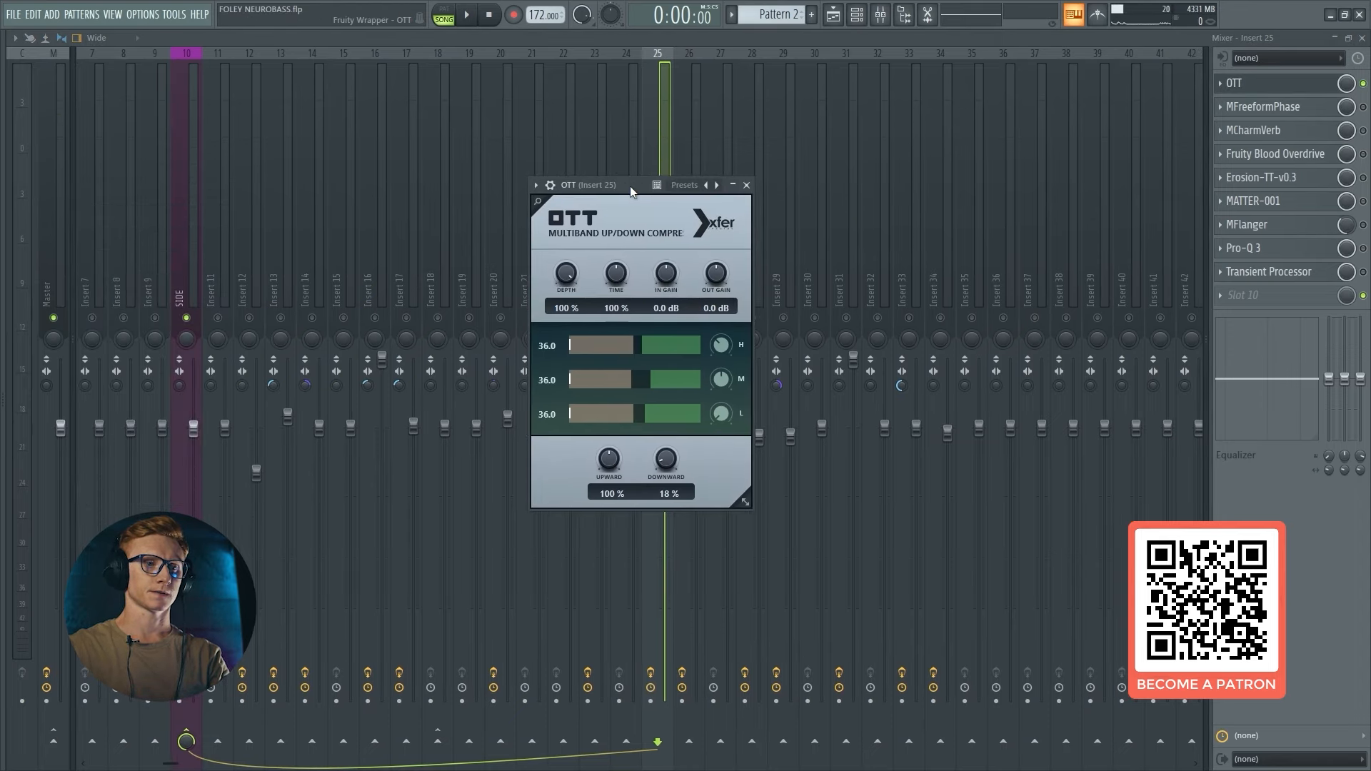
Audition the foley layers of Insert 25 with OTT enabled, and return to the mixer.
click(857, 16)
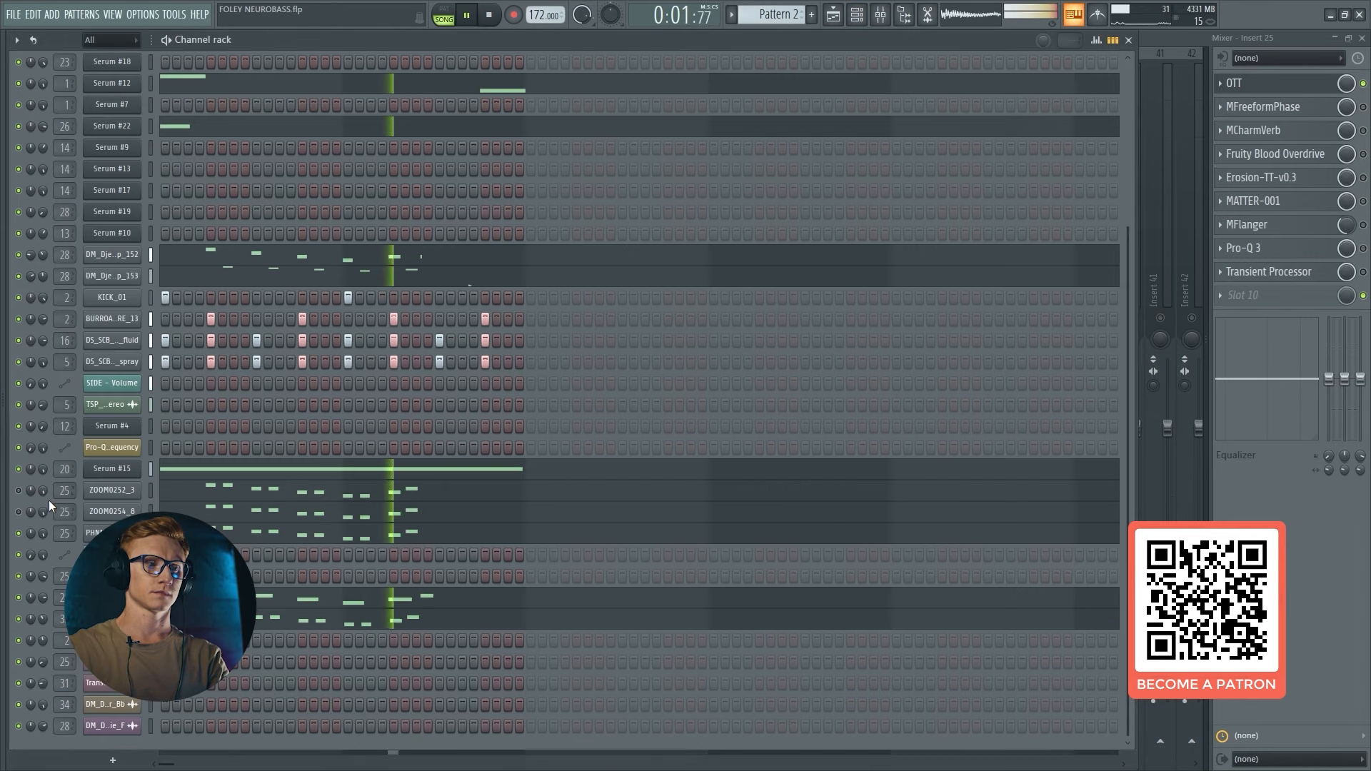
key(space)
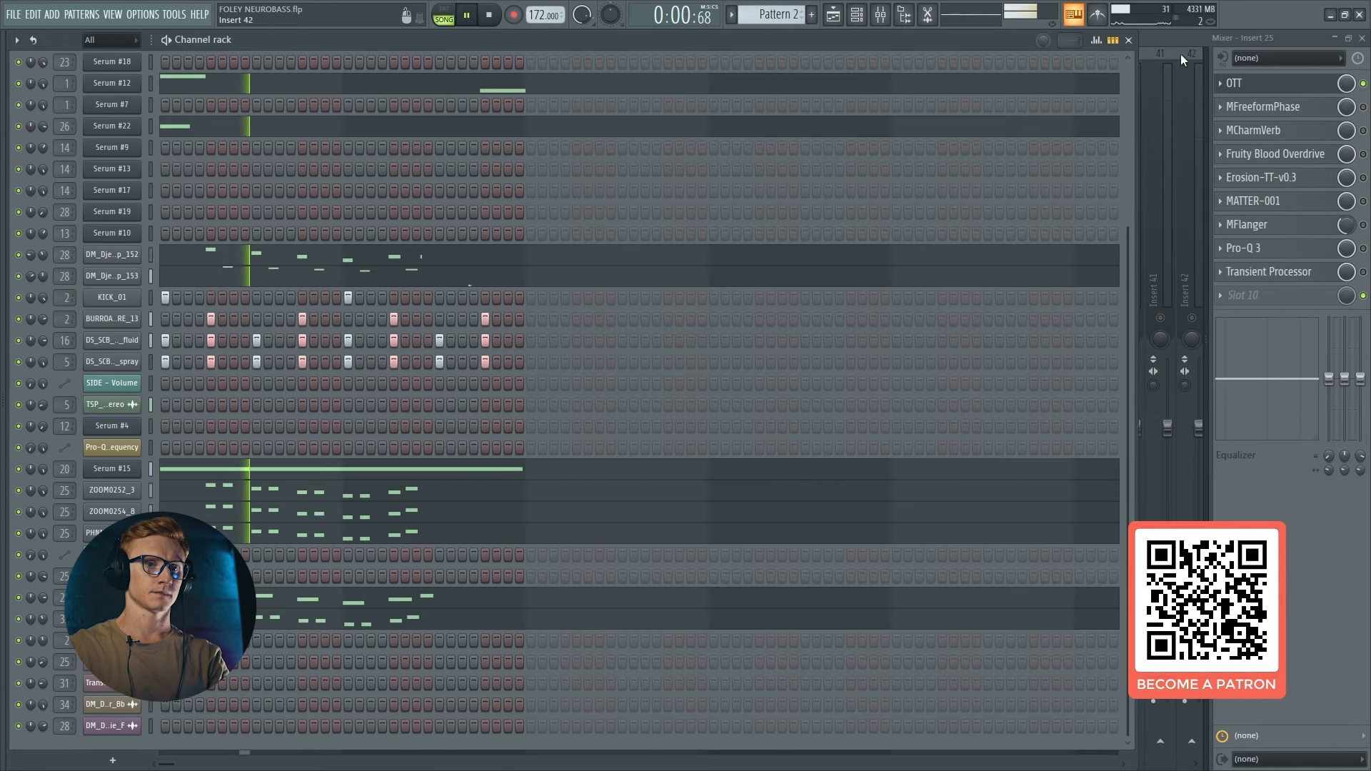
click(1216, 50)
key(space)
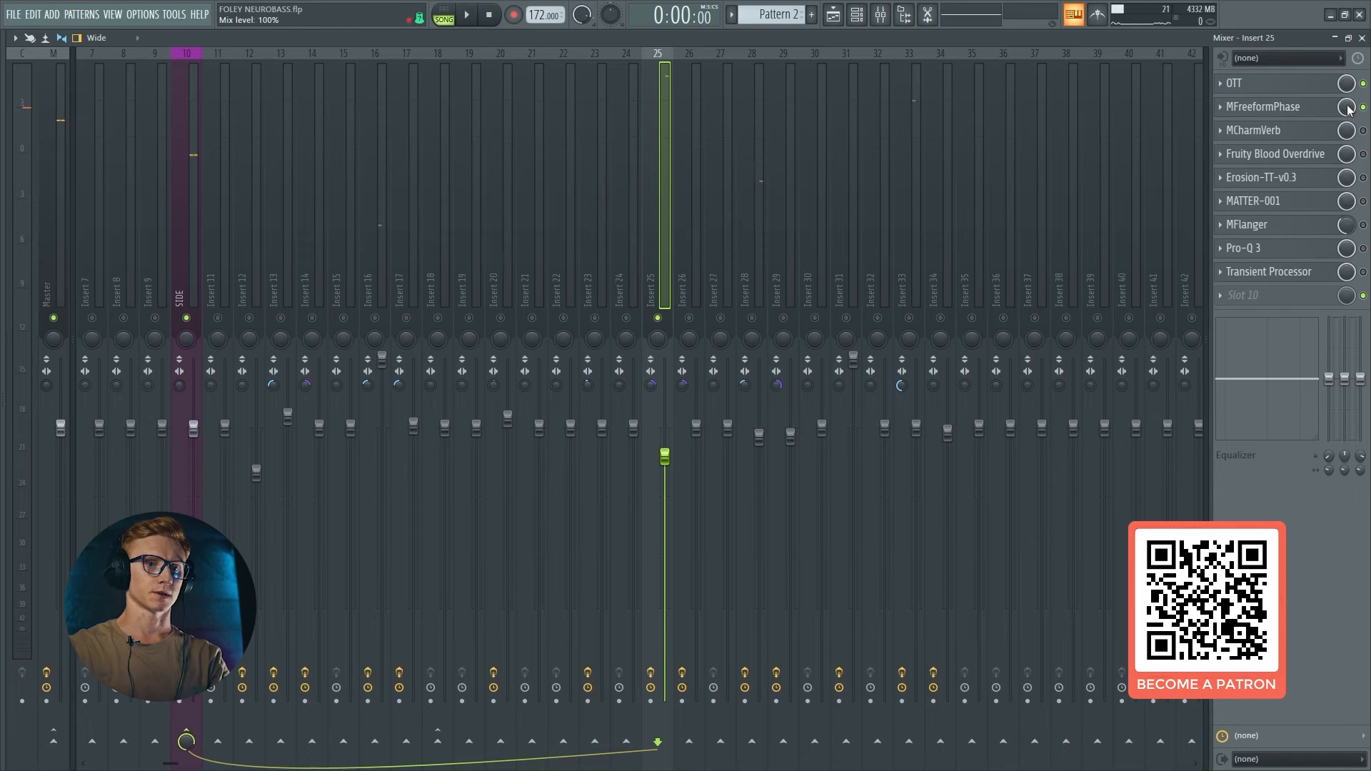
Show the MFreeformPhase phase curve on Insert 25 and delete the extra MFreeformPhase from slot 10.
click(1296, 112)
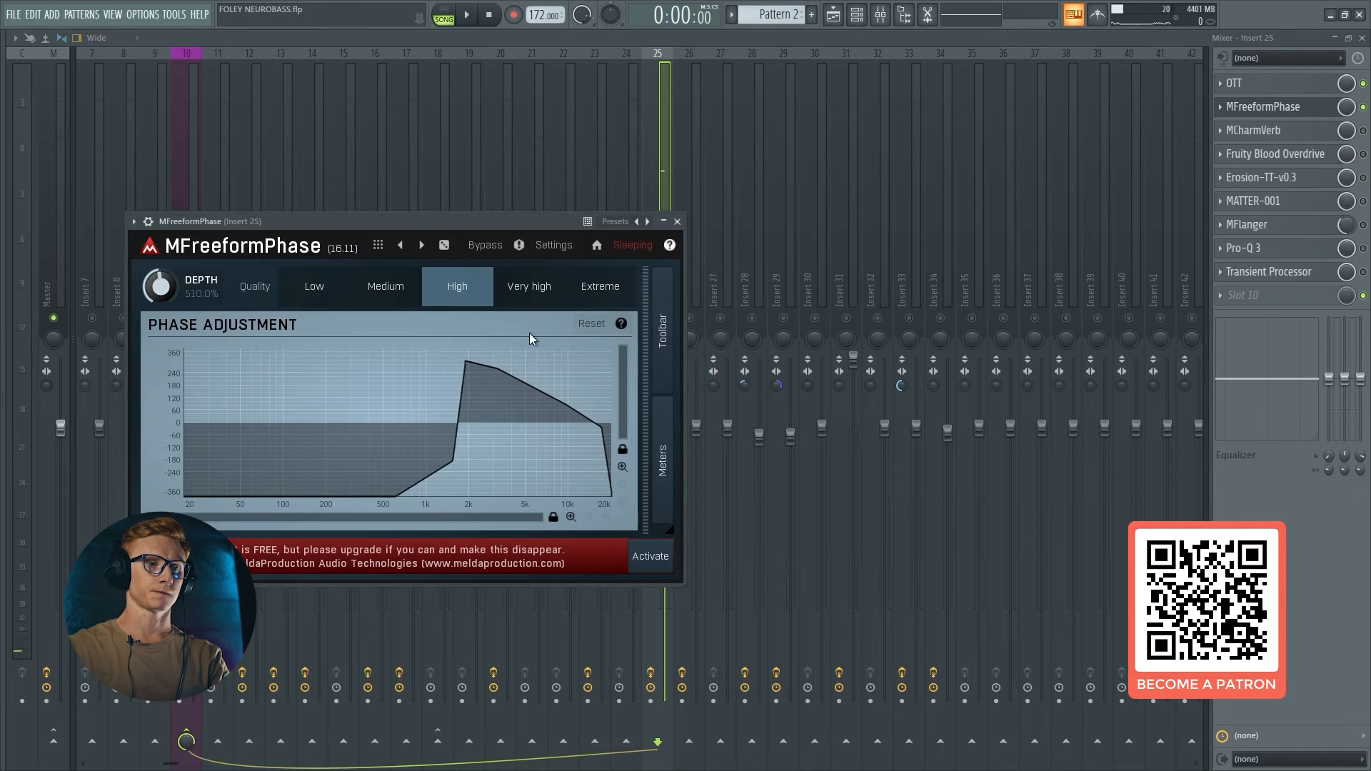
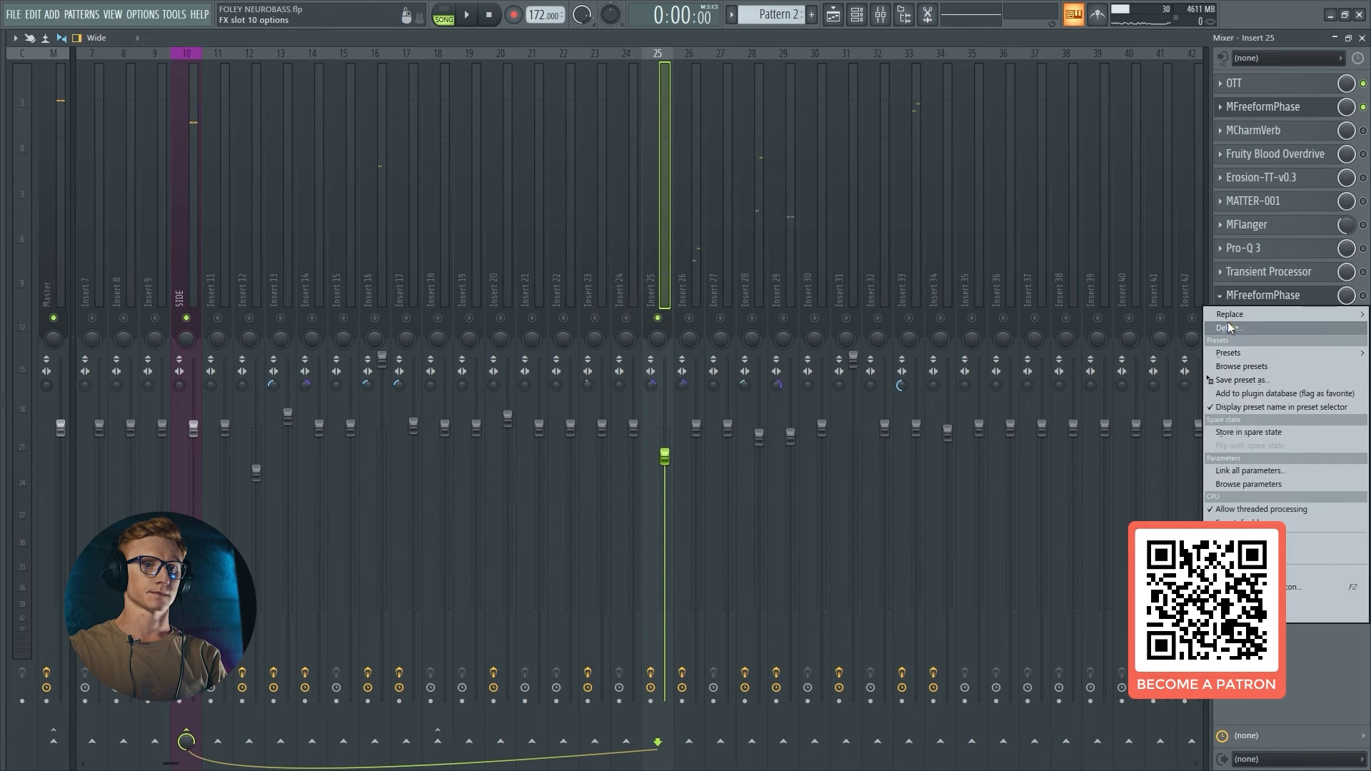
click(1230, 325)
click(1263, 107)
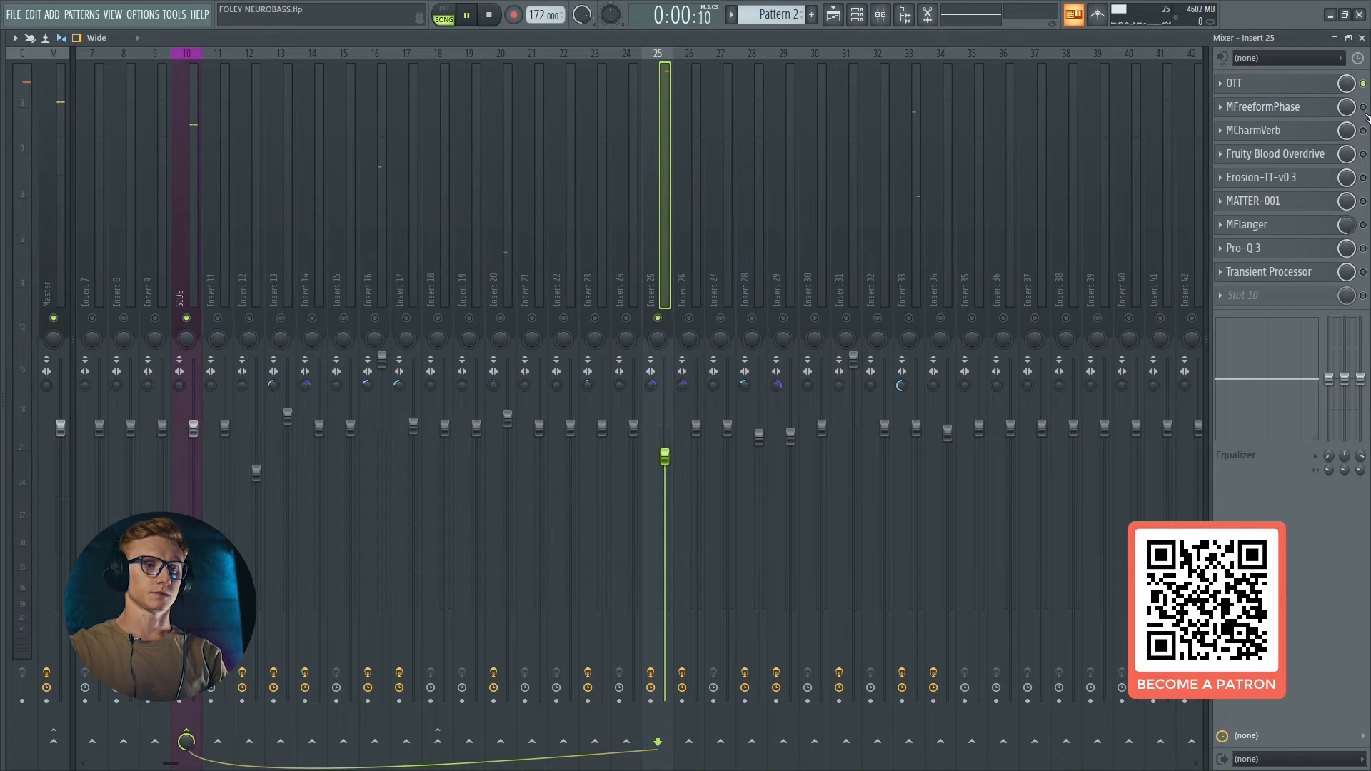
Compare playback of Insert 25 with MFreeformPhase bypassed and enabled.
click(1363, 106)
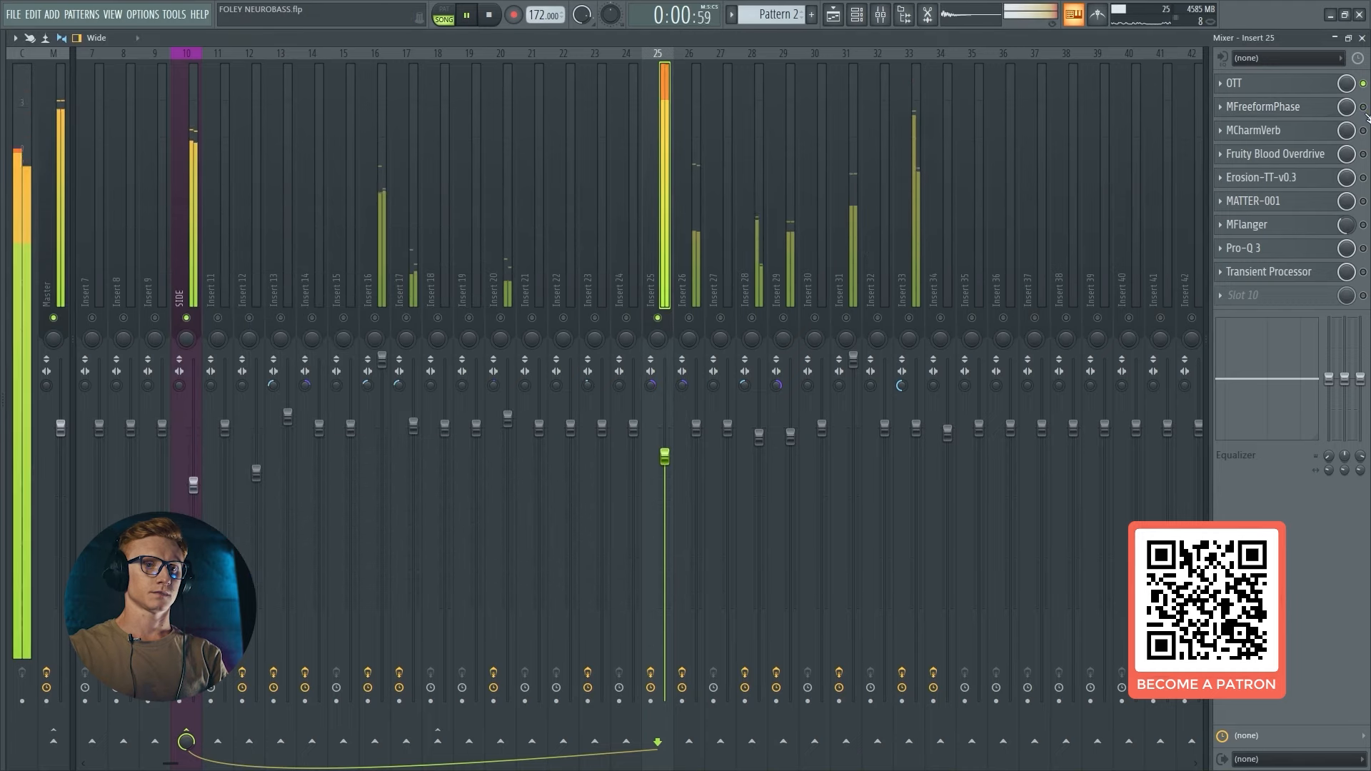
click(1363, 106)
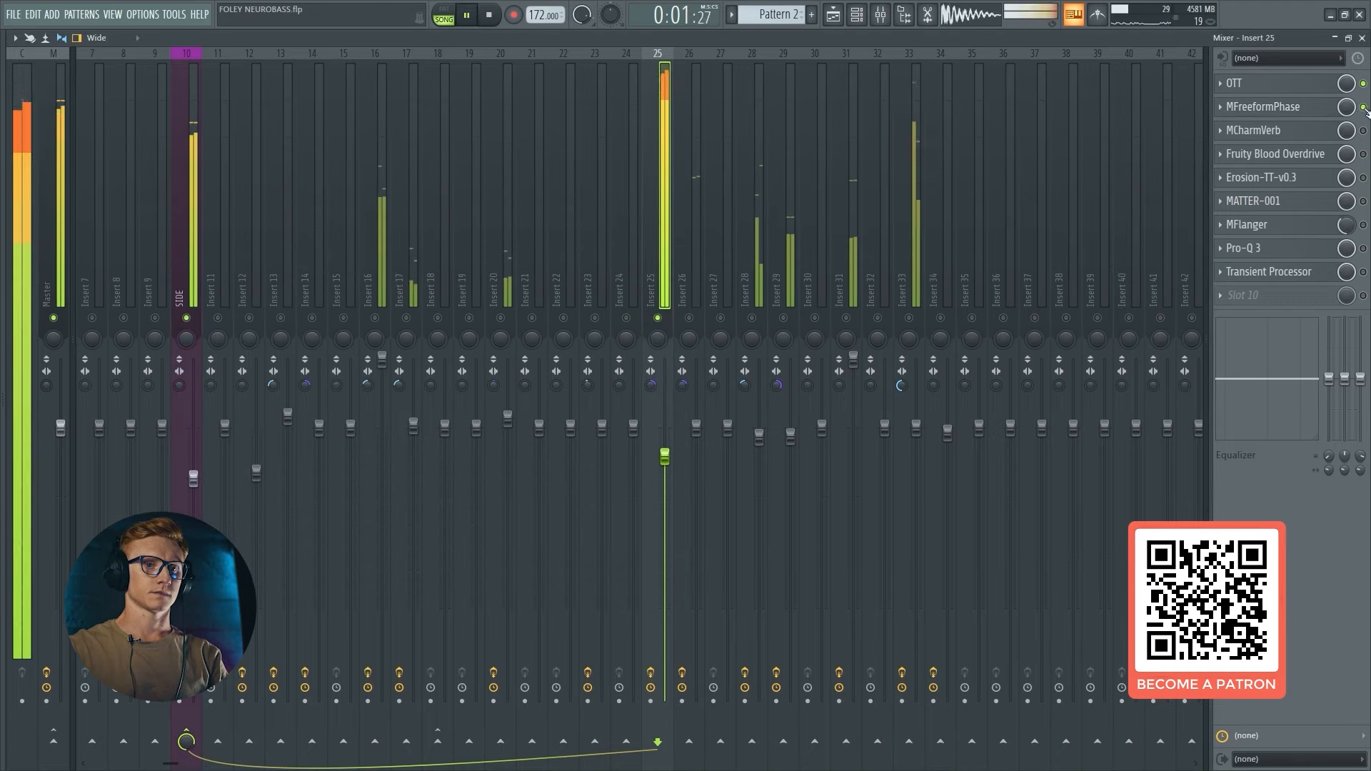
key(space)
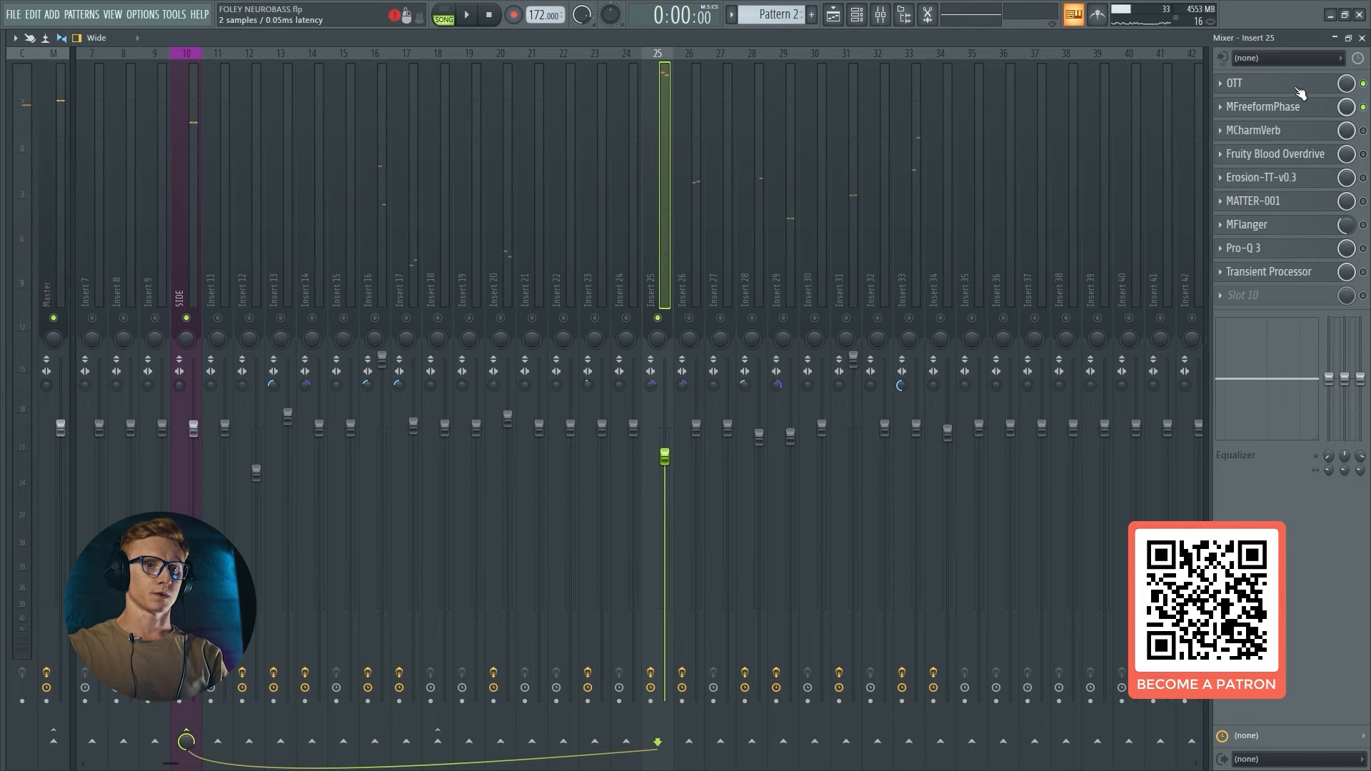
Enable MCharmVerb on Insert 25, open its settings and play the layer through it.
click(1363, 131)
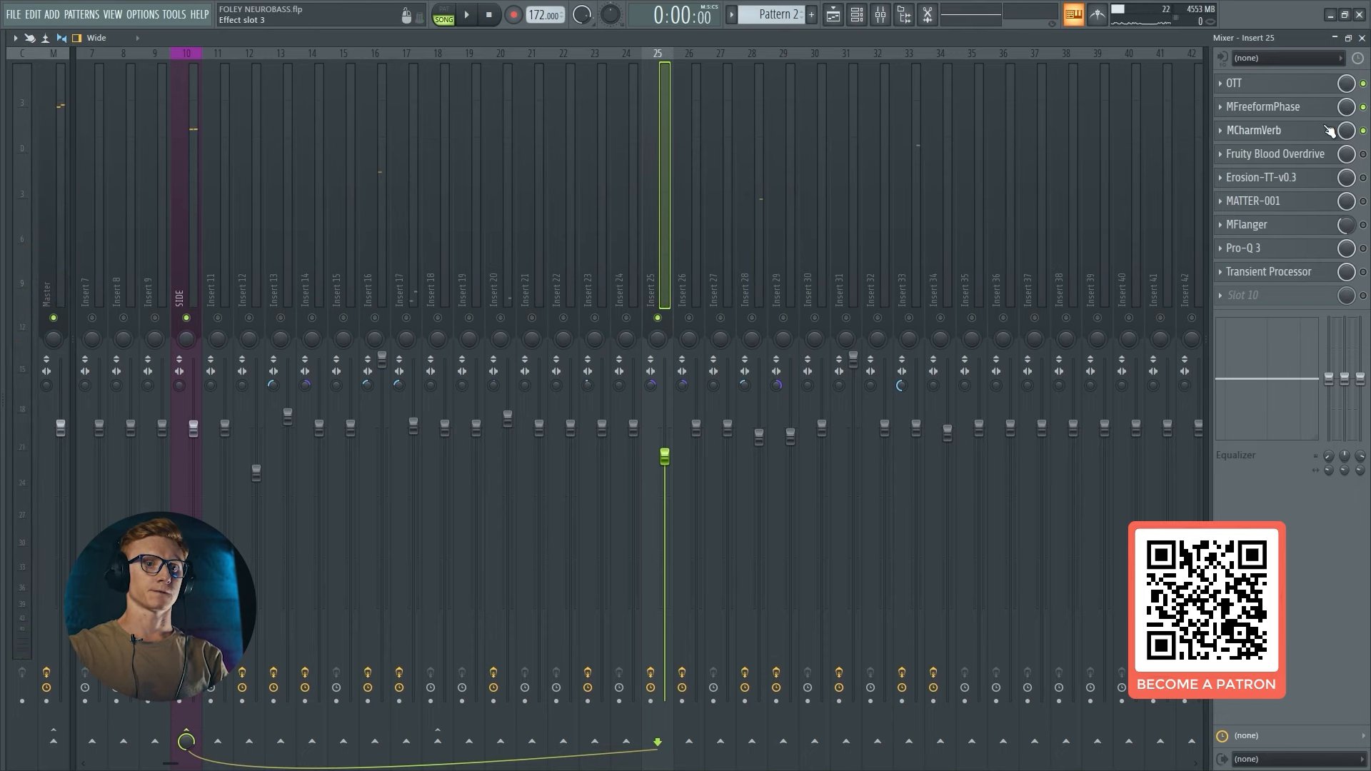
click(1292, 130)
drag(422, 109, 820, 187)
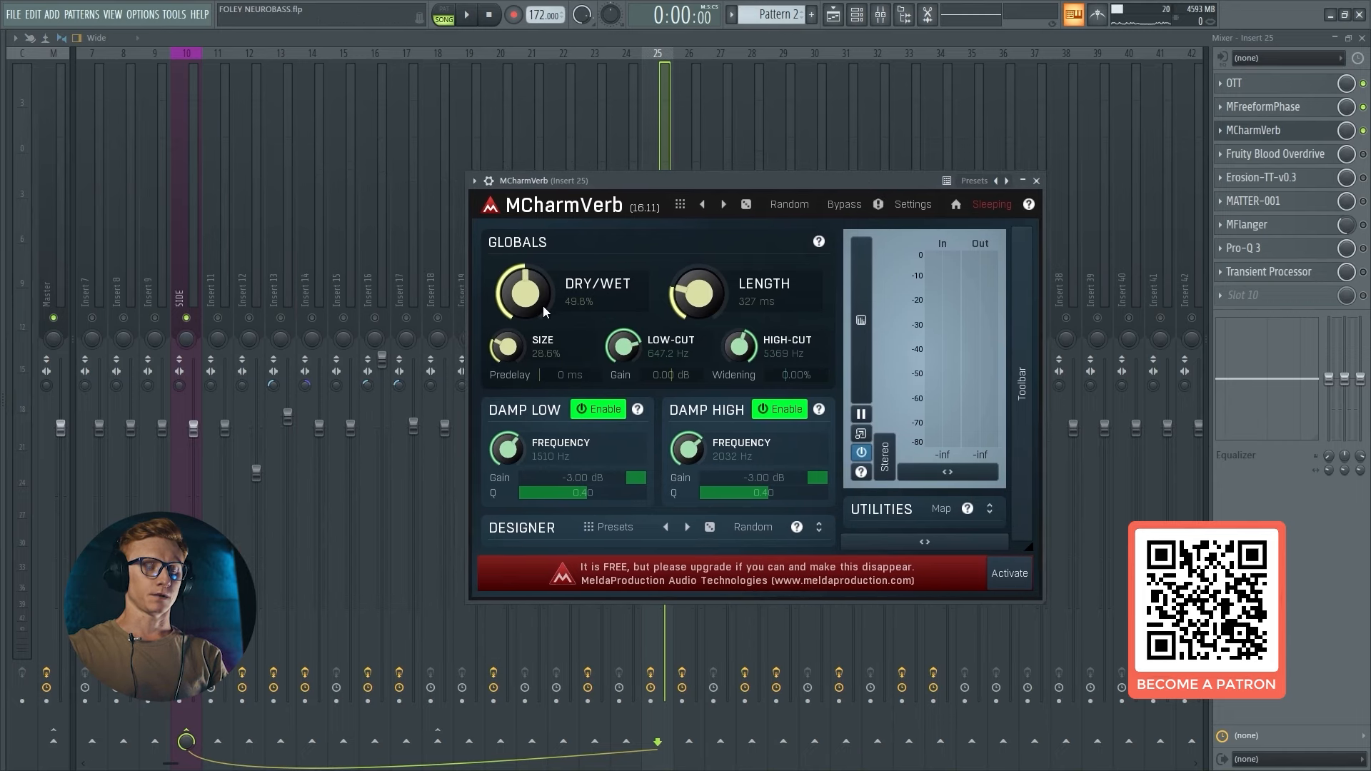
key(space)
Audition MCharmVerb at 3.6% dry/wet, raise dry/wet to 47.7%, and close the plugin after listening.
drag(526, 306, 517, 297)
key(space)
key(space)
key(space)
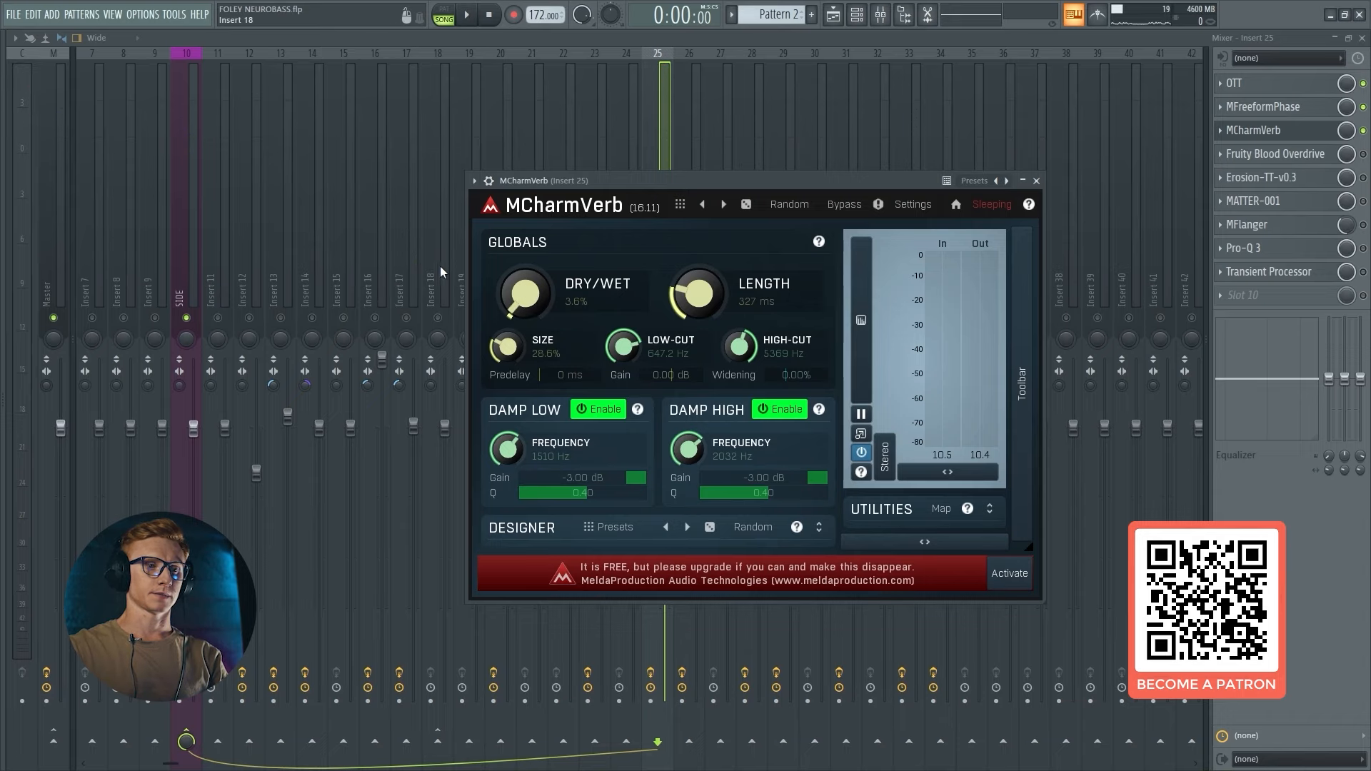
drag(508, 293, 508, 236)
key(space)
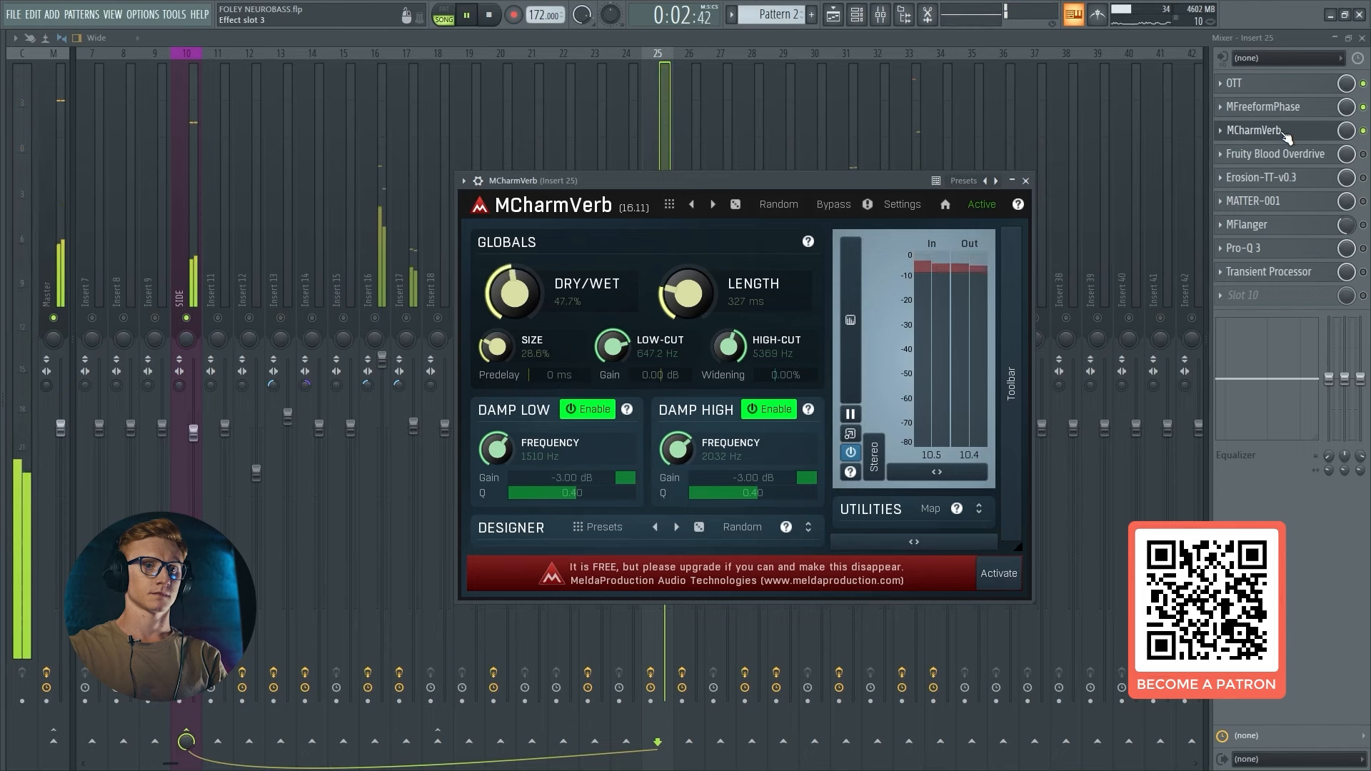
key(space)
click(1286, 131)
Enable Fruity Blood Overdrive on Insert 25, check its settings and audition the distorted layer.
click(1251, 156)
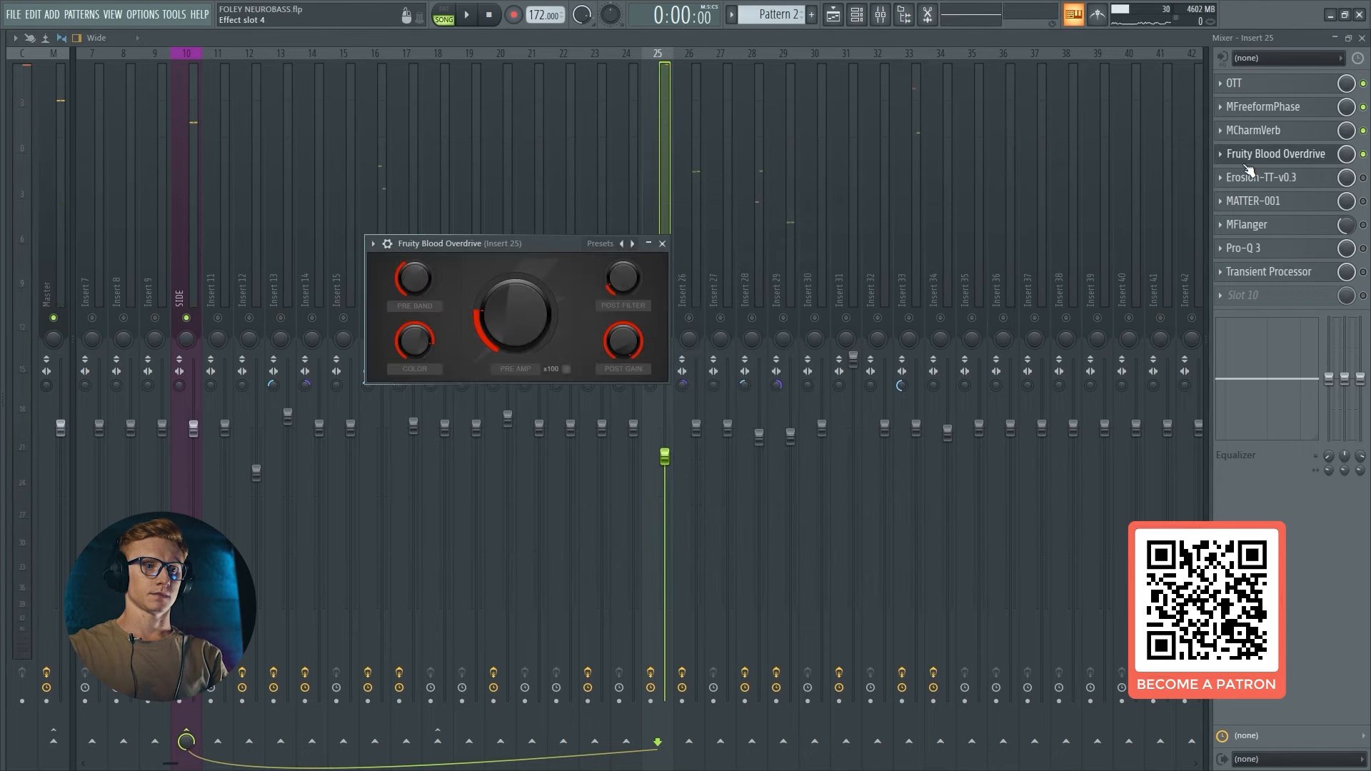
drag(504, 247, 657, 246)
key(space)
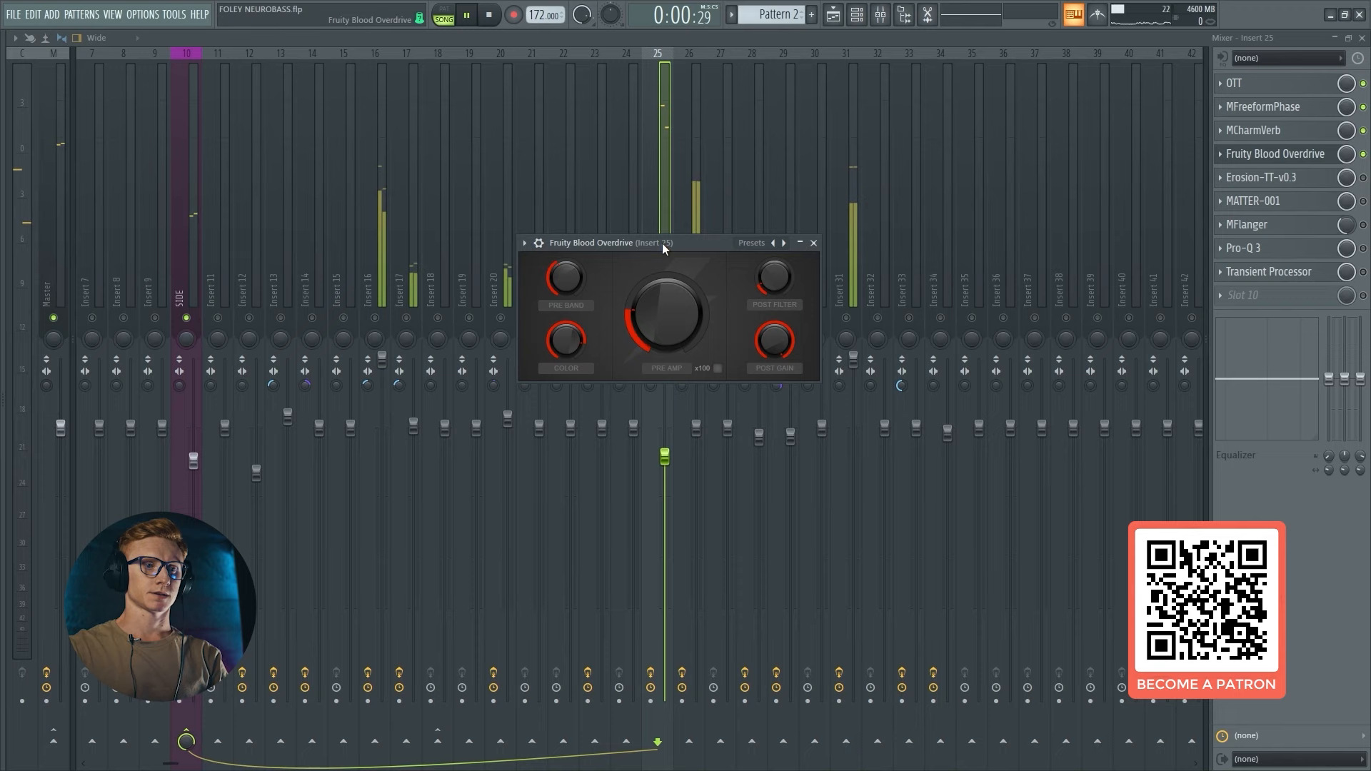
click(1321, 157)
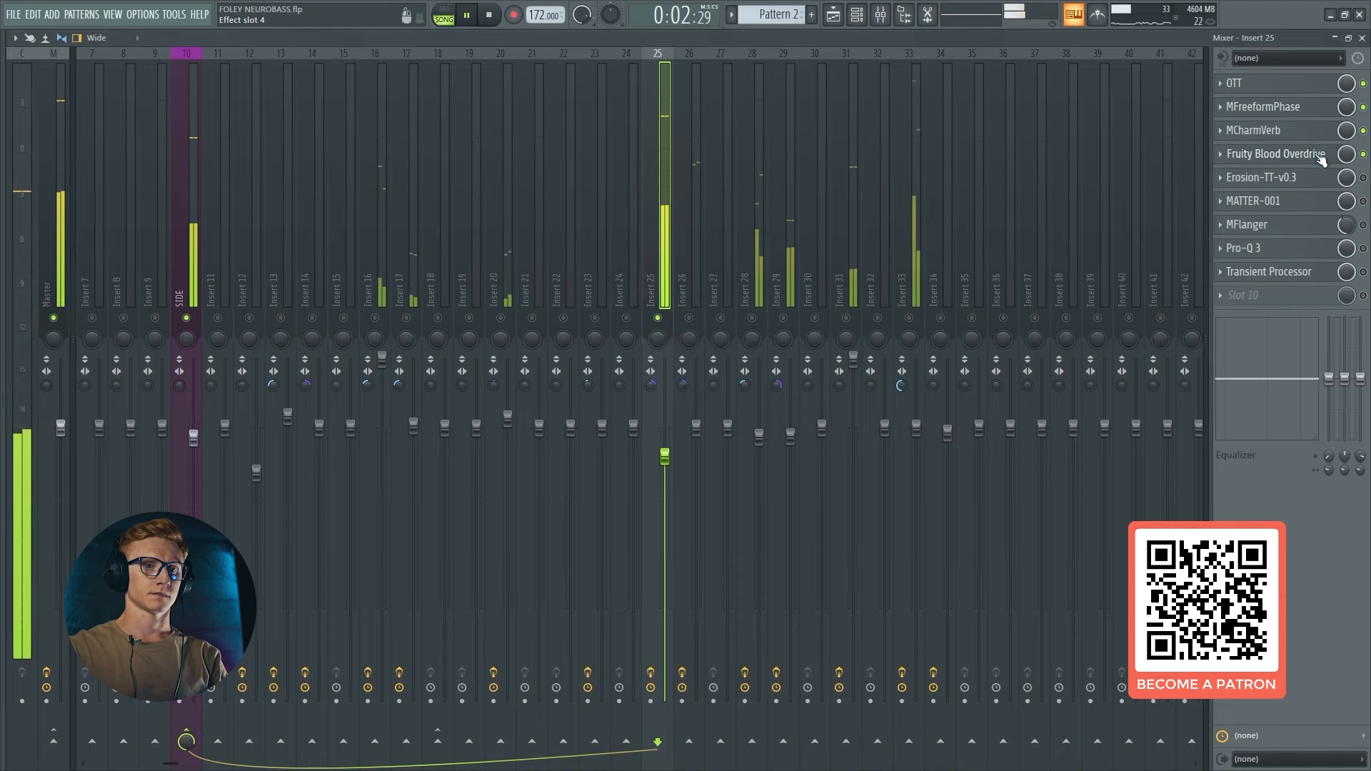
Enable Erosion-TT-v0.3 in slot 5 of Insert 25, open its settings and play the layer through it.
click(1306, 178)
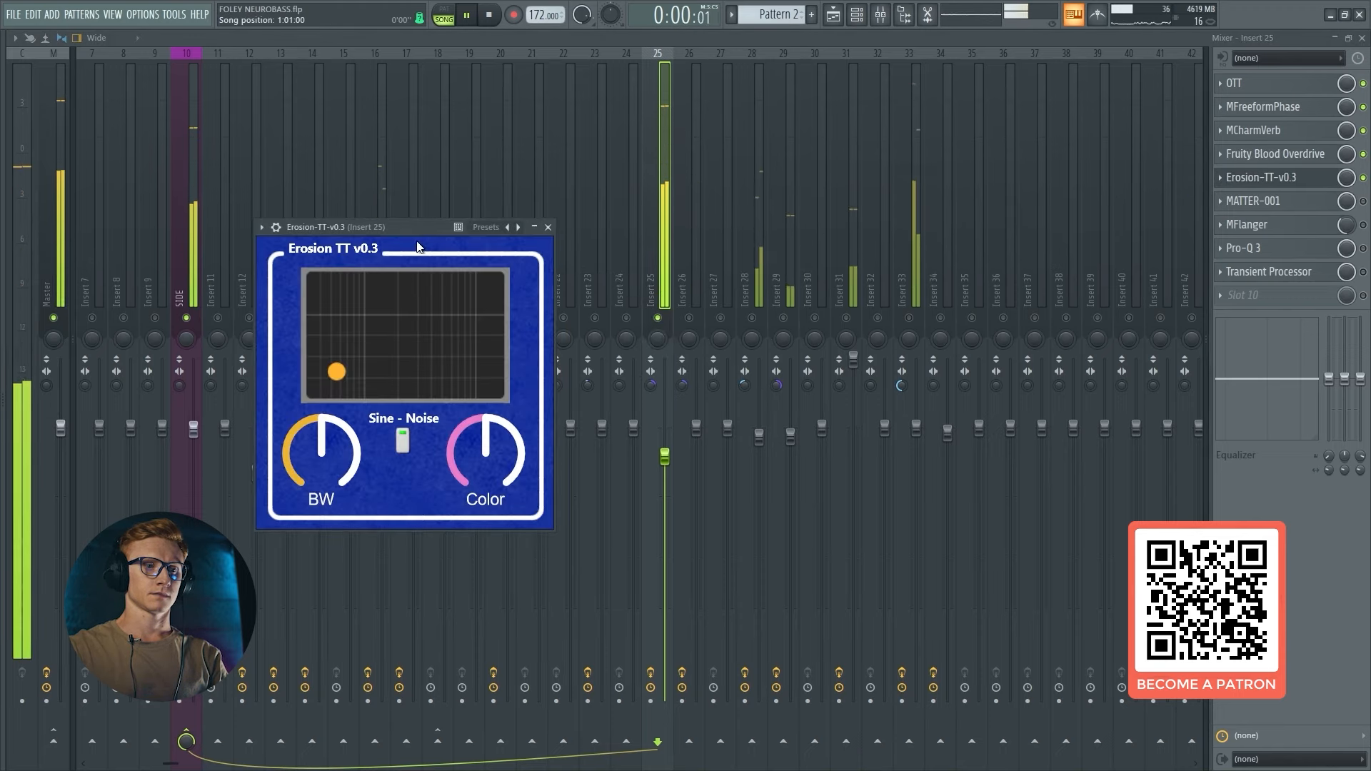
drag(418, 227, 657, 181)
key(space)
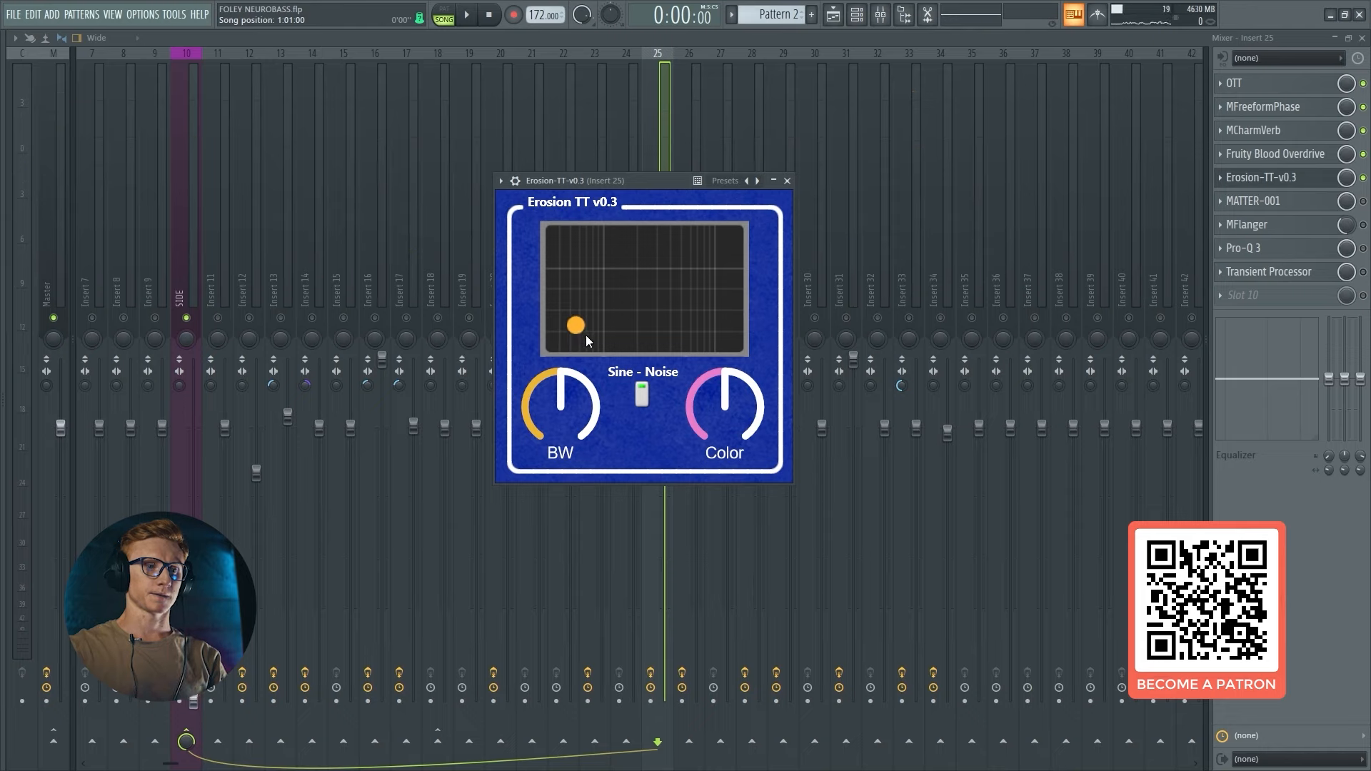
drag(660, 181, 665, 173)
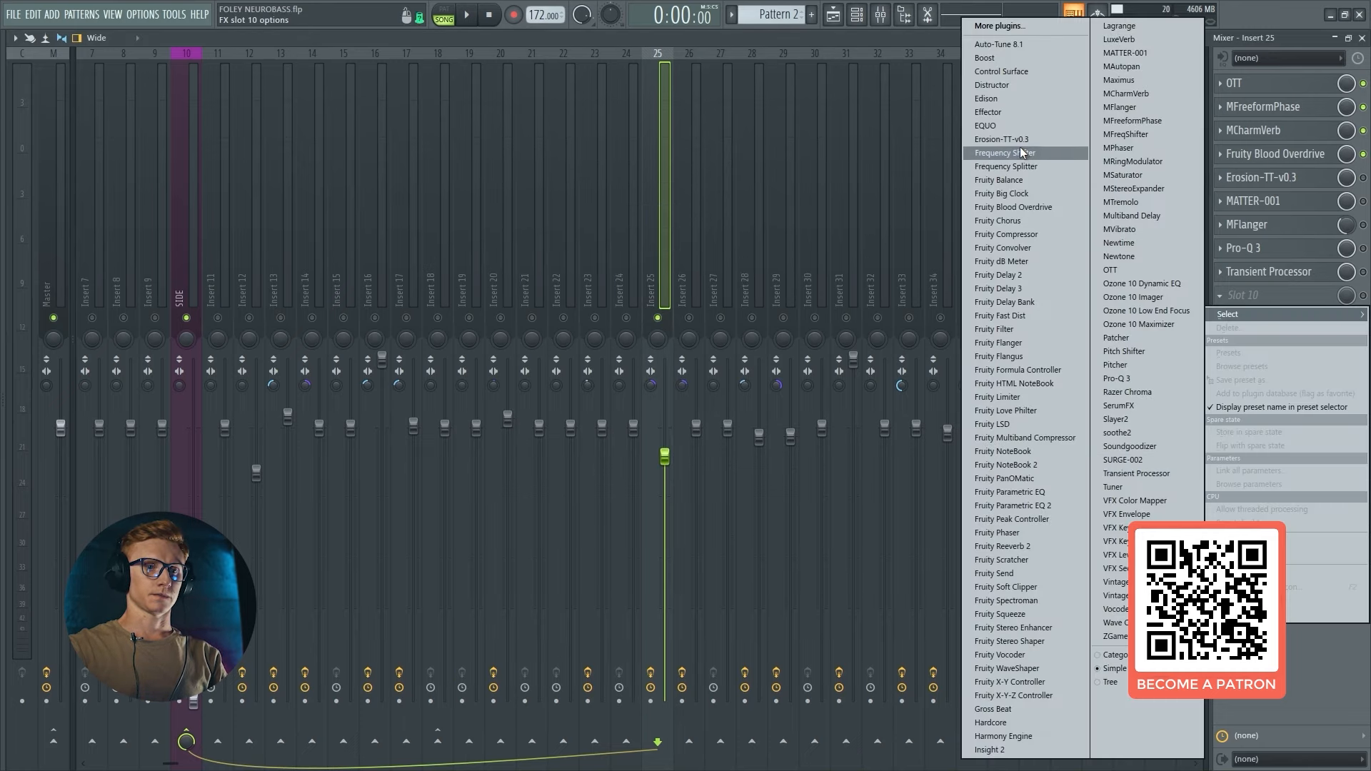
Load a second Erosion-TT-v0.3 in slot 10 of Insert 25 and sweep its control point from the grid's upper end downward during playback.
click(1022, 142)
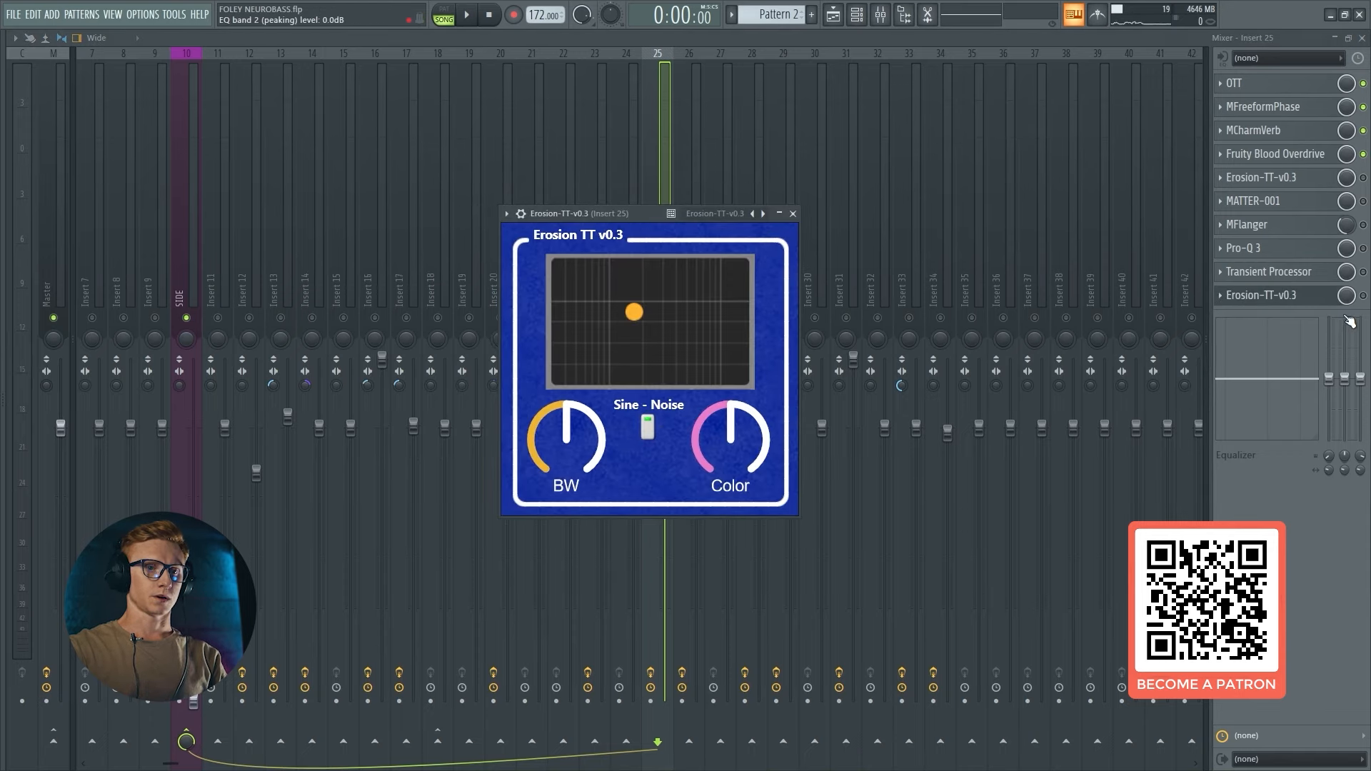
click(1363, 296)
click(1320, 297)
drag(634, 312, 756, 222)
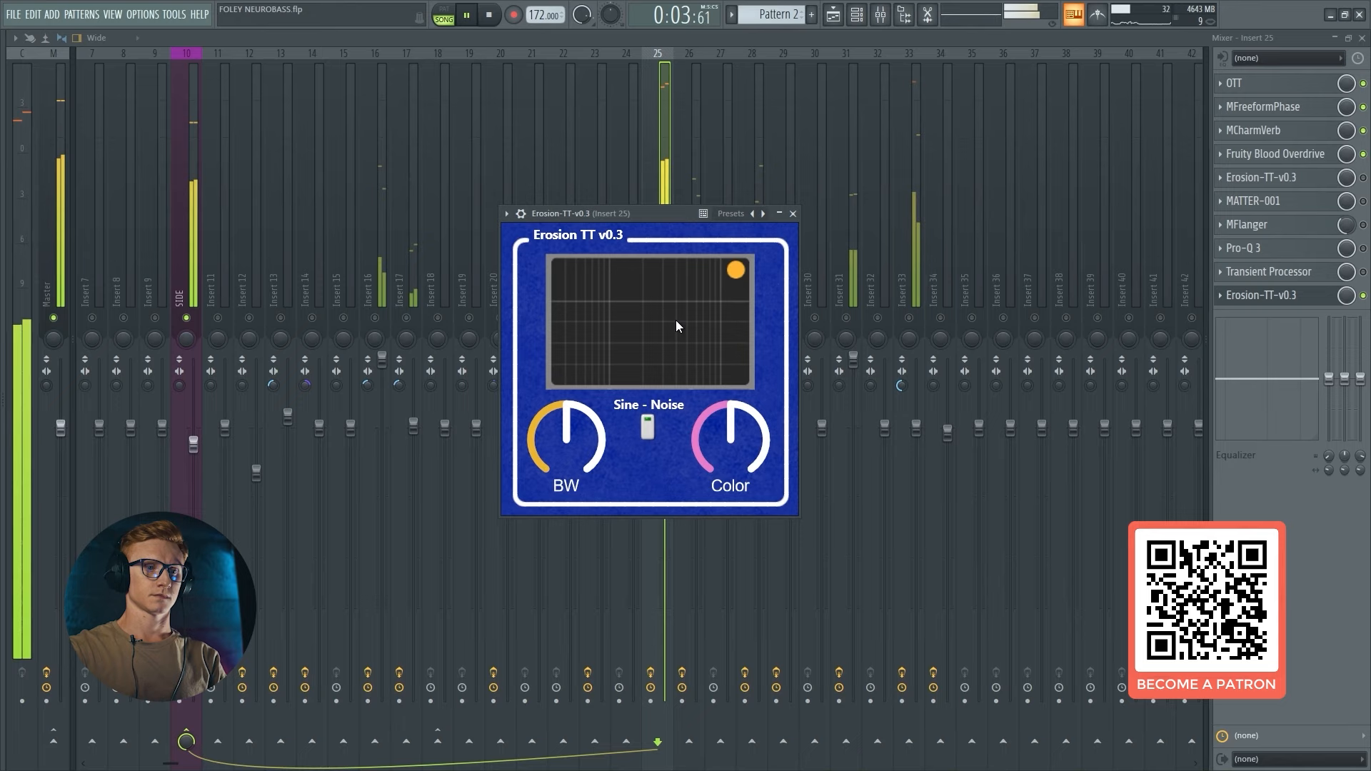
click(655, 296)
drag(656, 296, 626, 340)
key(space)
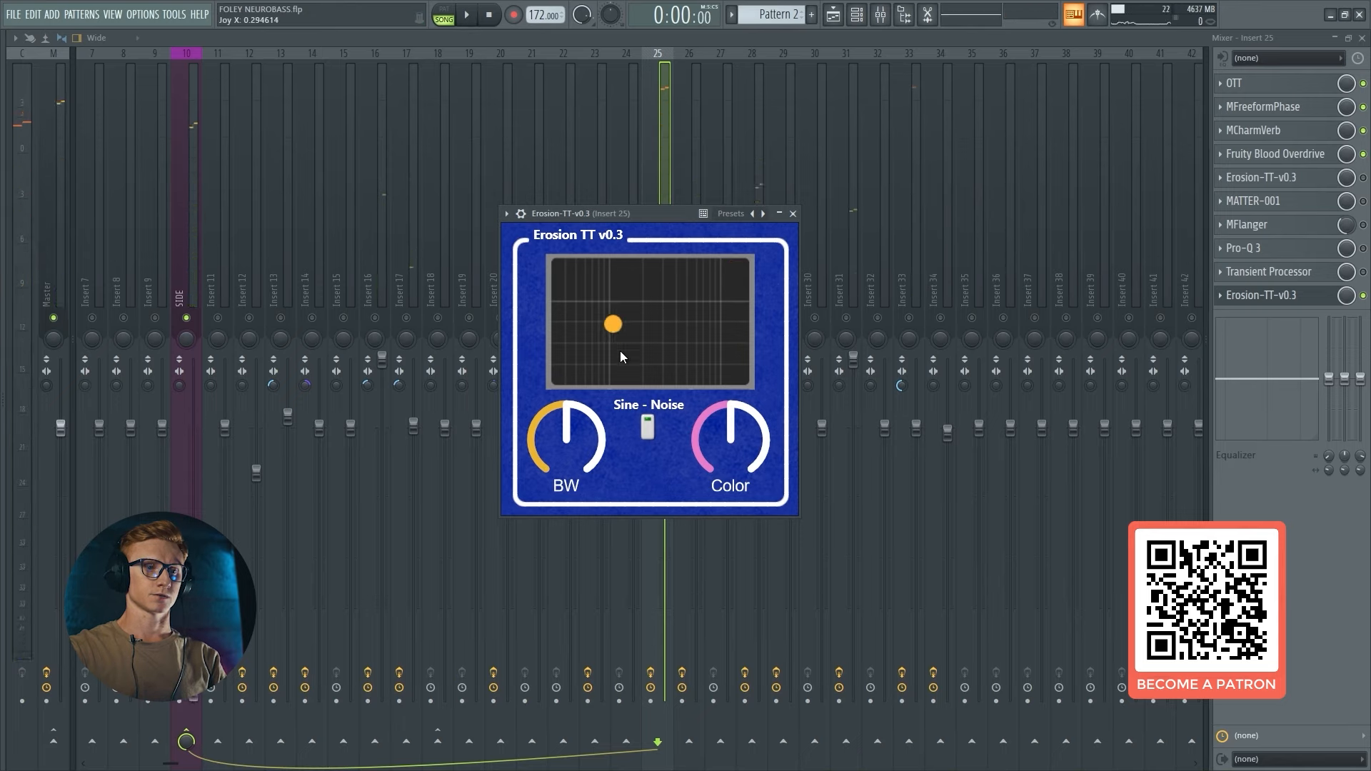
Lower the slot 10 Erosion-TT-v0.3 control point near the low-frequency end of its grid, and audition the change.
drag(591, 346, 559, 301)
key(space)
key(space)
key(space)
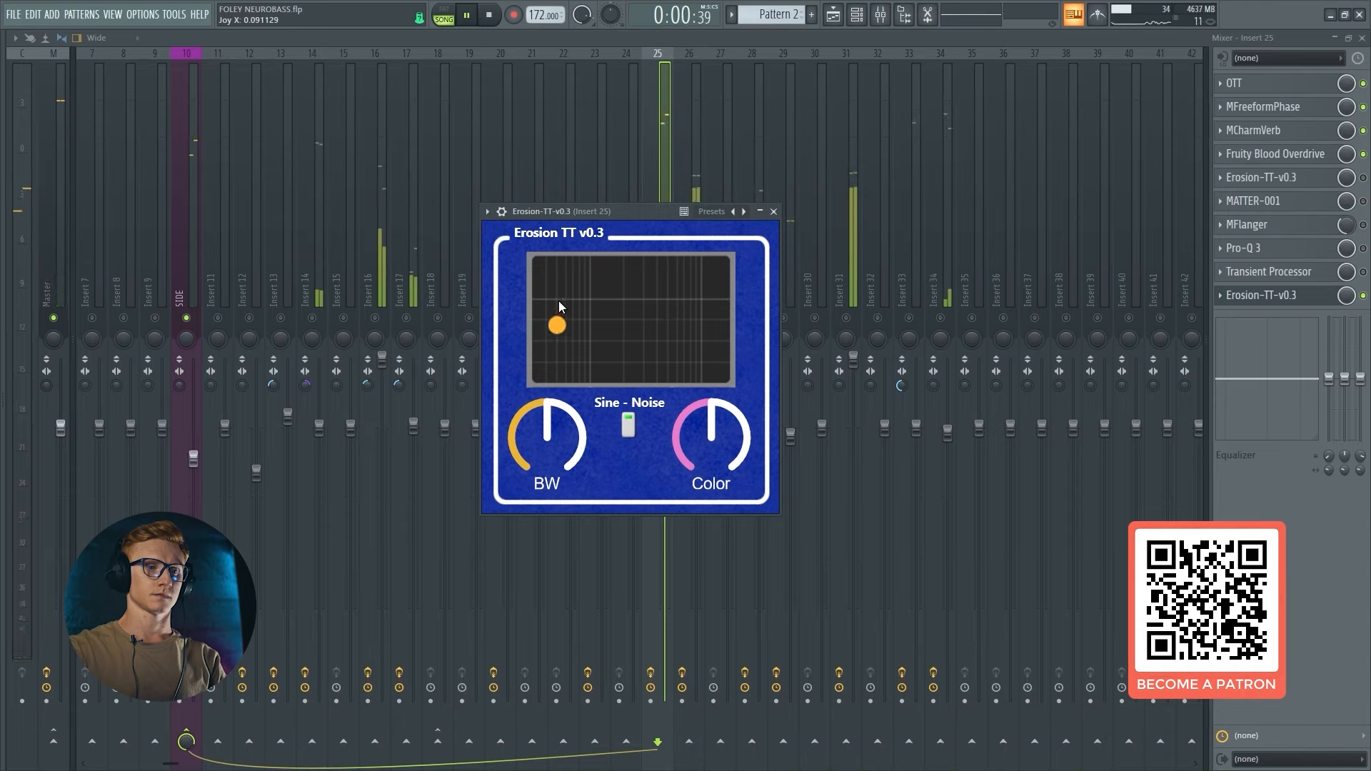
key(space)
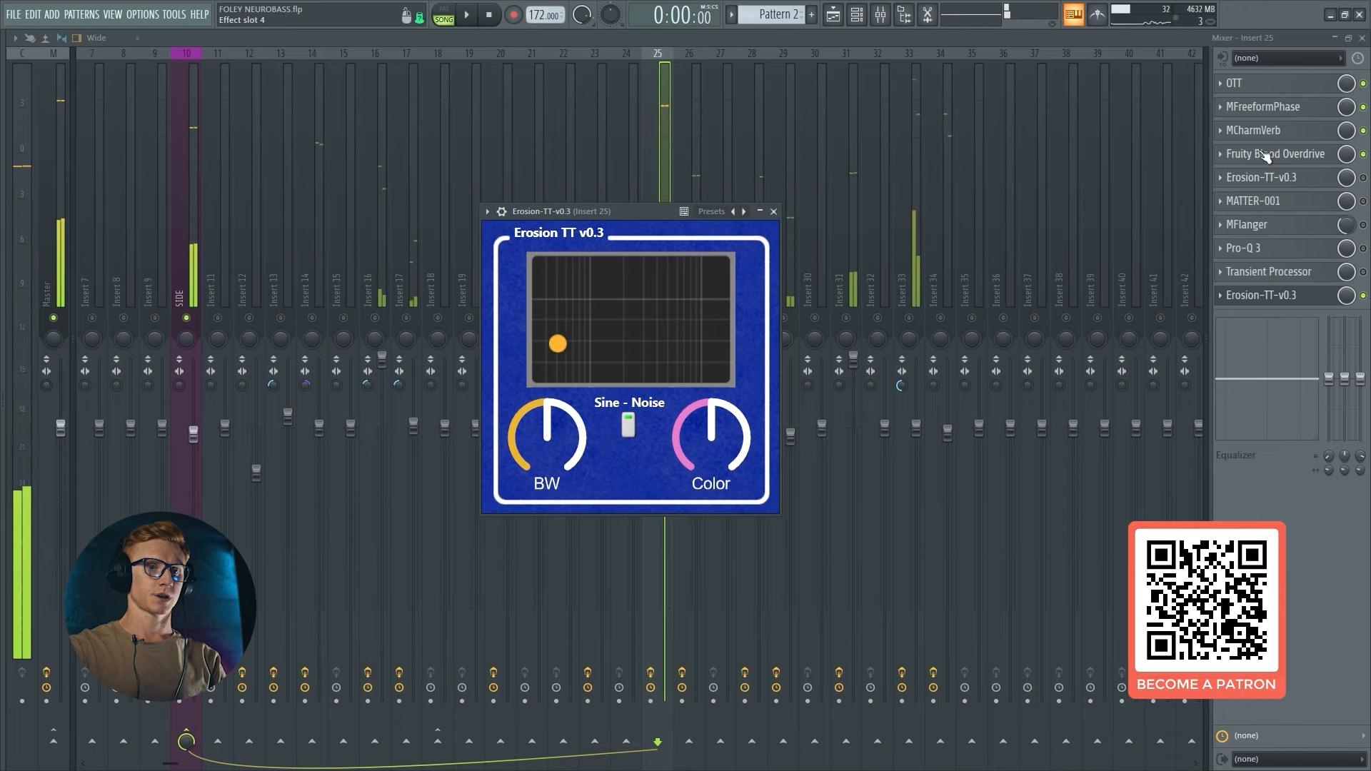
Compare the control point positions of the slot 5 and slot 10 Erosion-TT-v0.3 instances.
click(1272, 177)
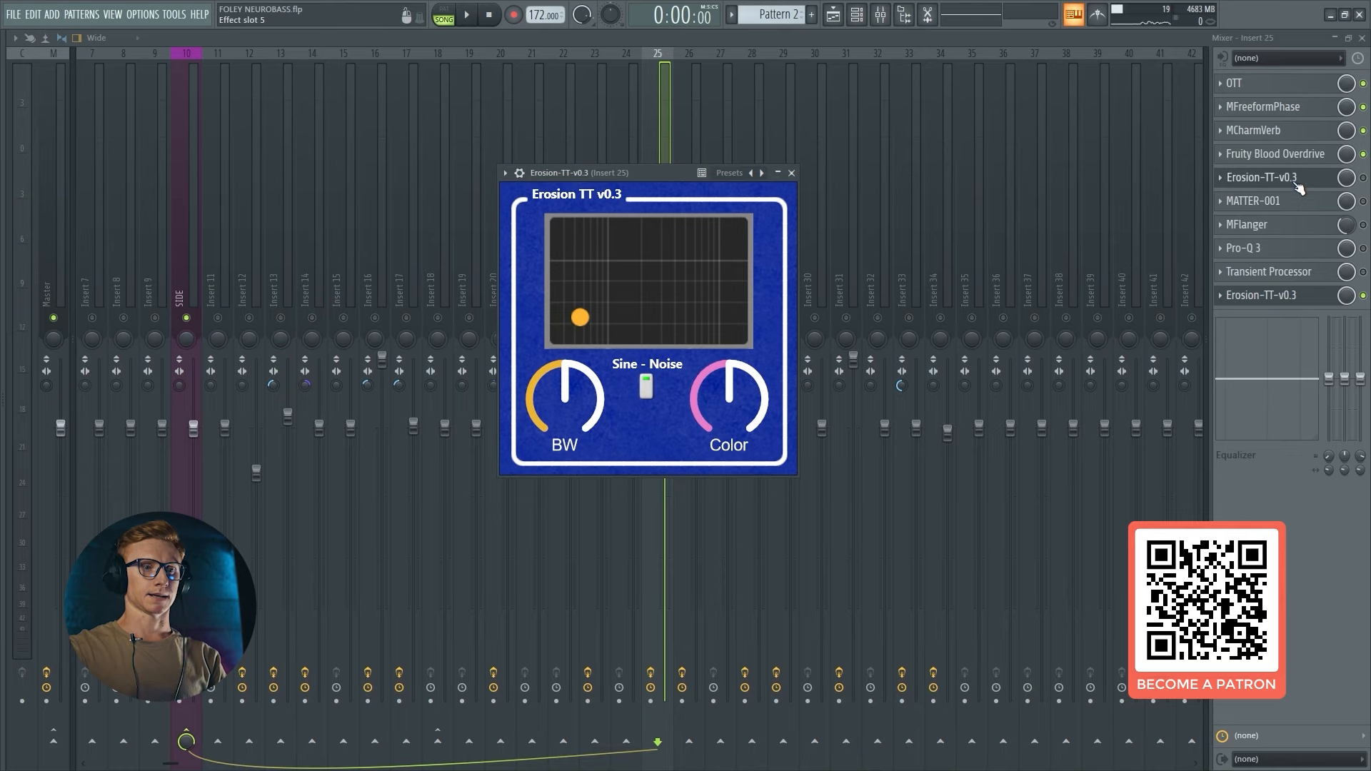
click(1284, 297)
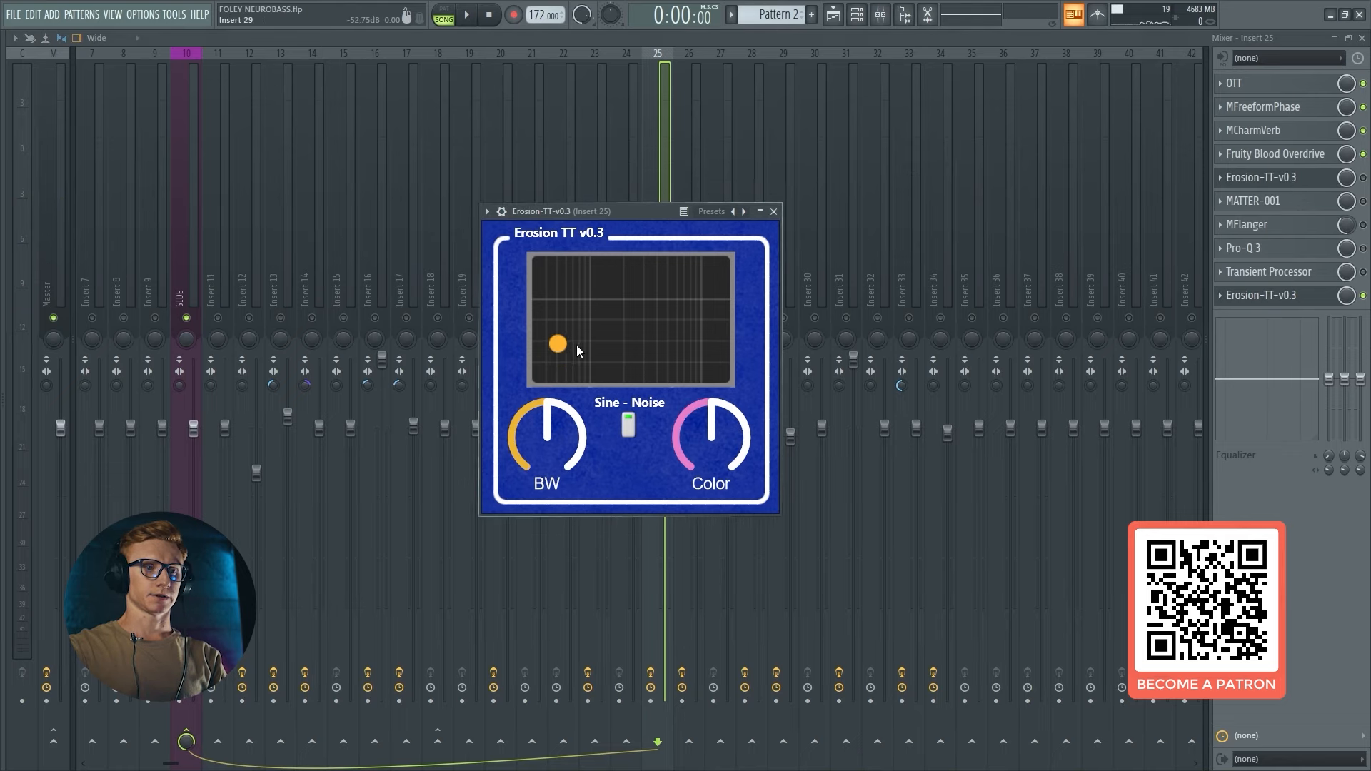
click(1332, 295)
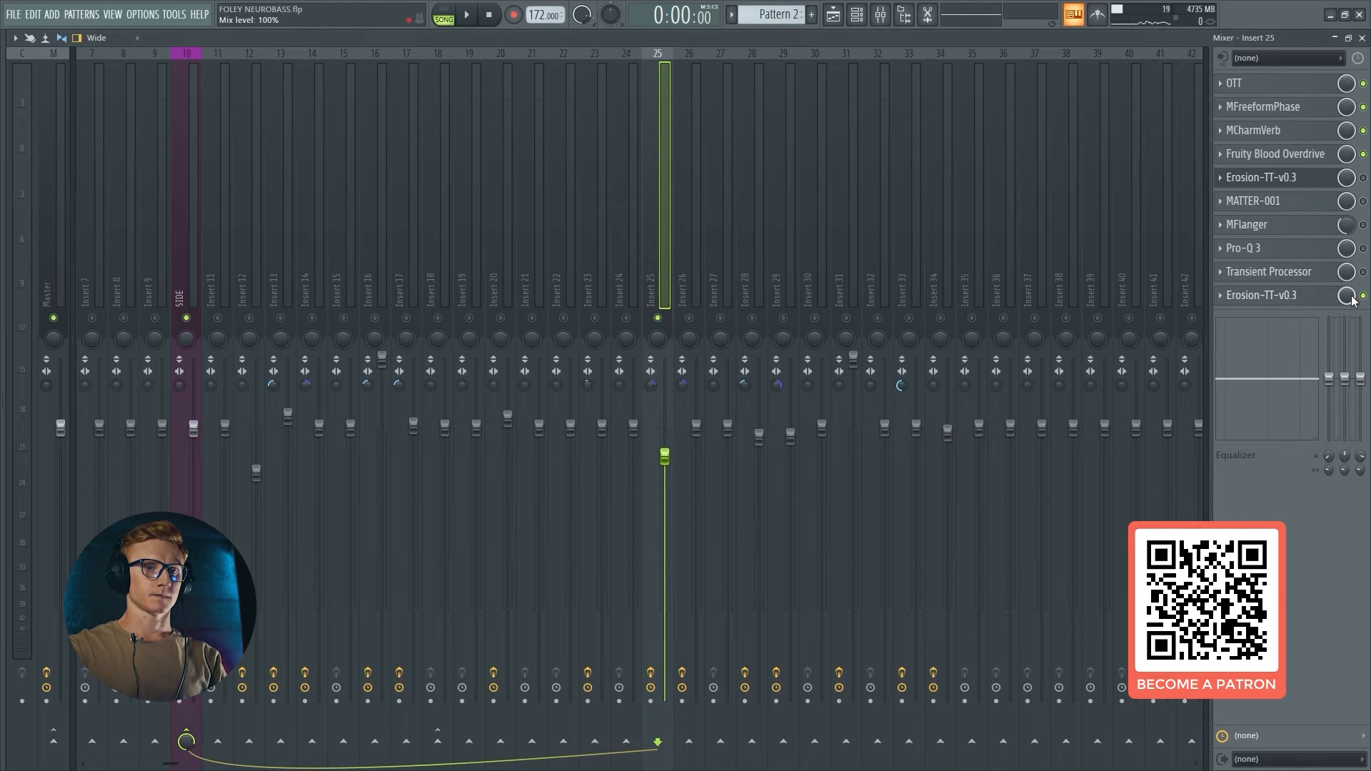
Delete the slot 10 Erosion-TT-v0.3 from Insert 25, and audition the layer with the slot 5 one enabled and bypassed.
click(1339, 183)
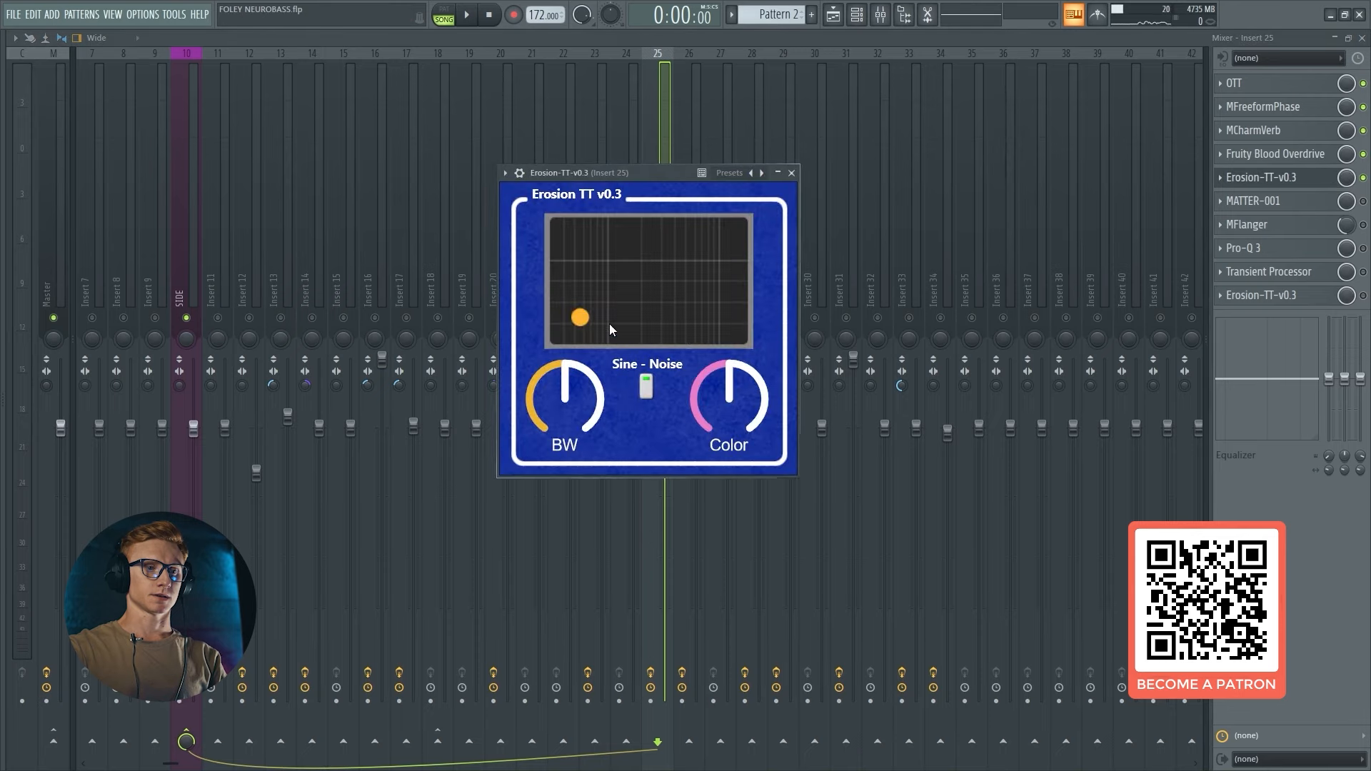
key(space)
click(1220, 295)
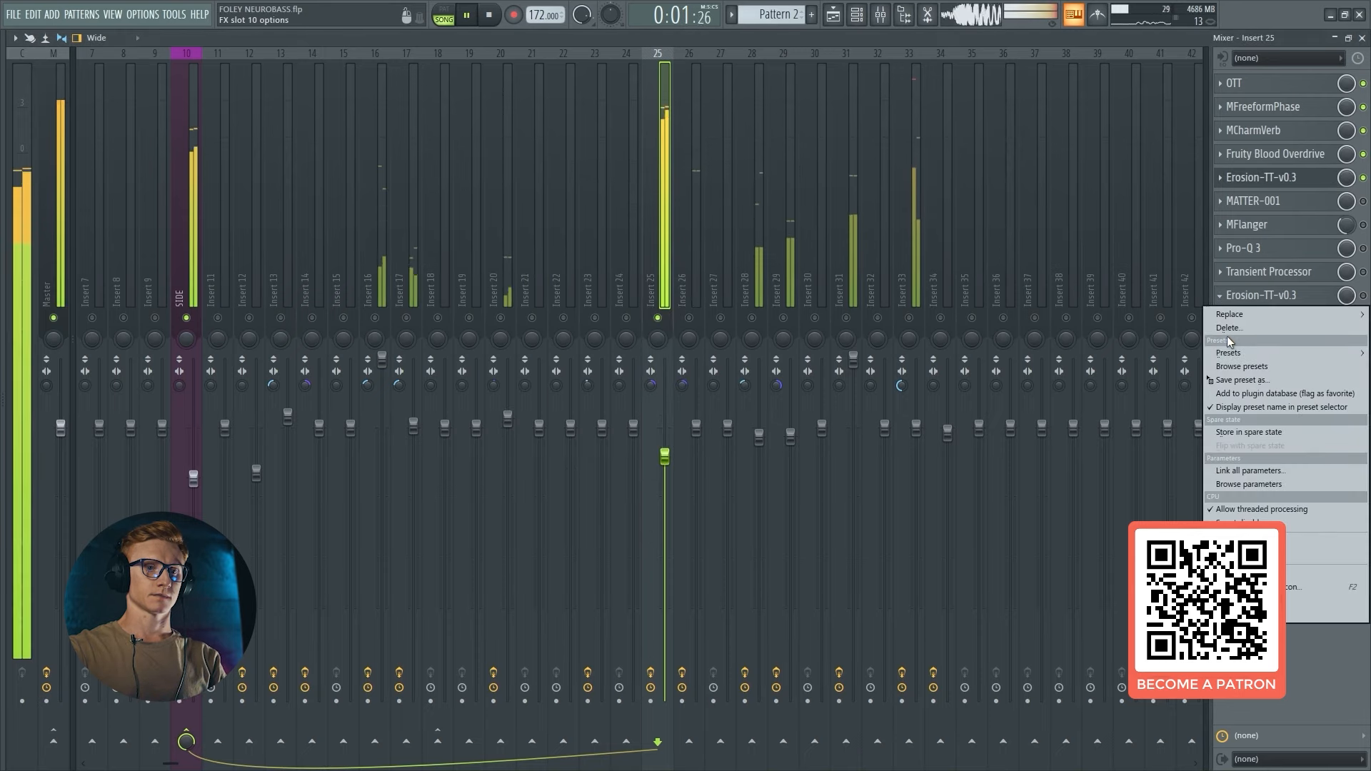
click(1301, 329)
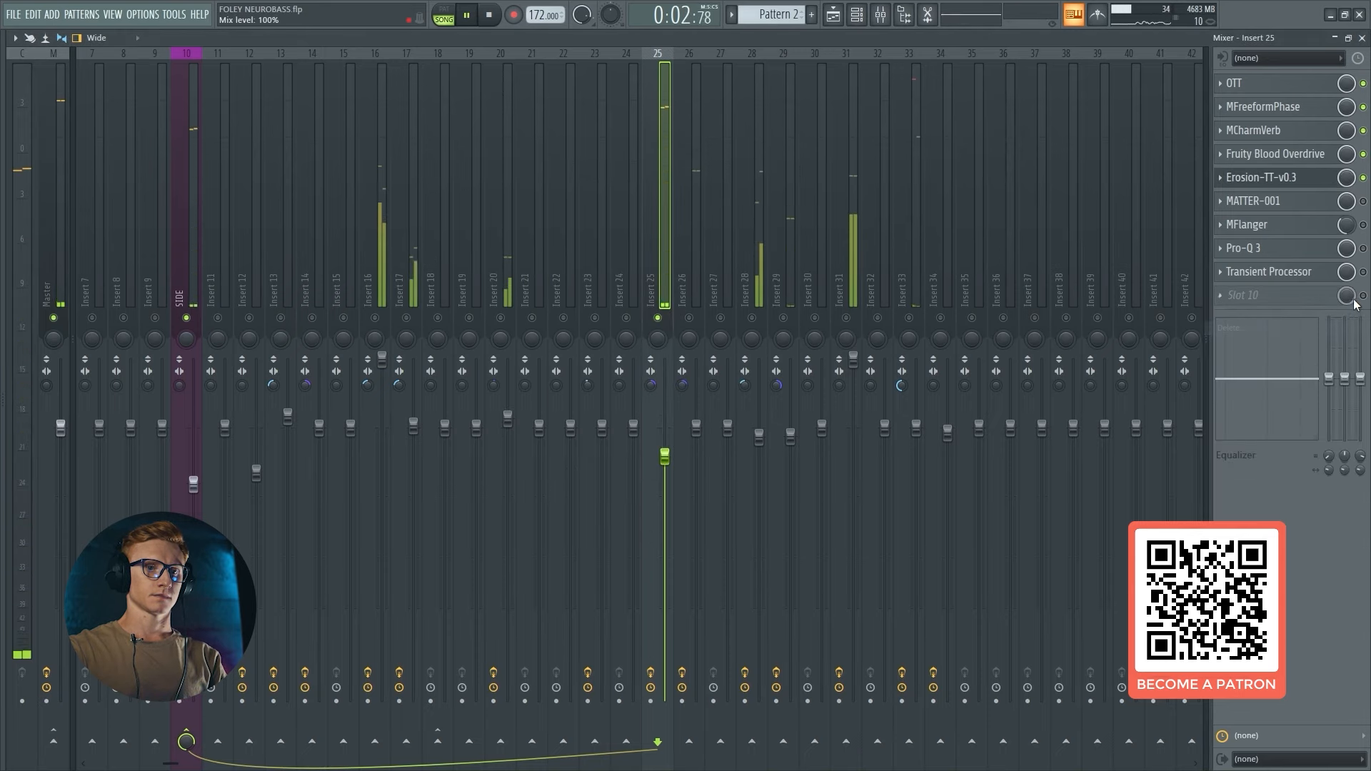
click(1363, 178)
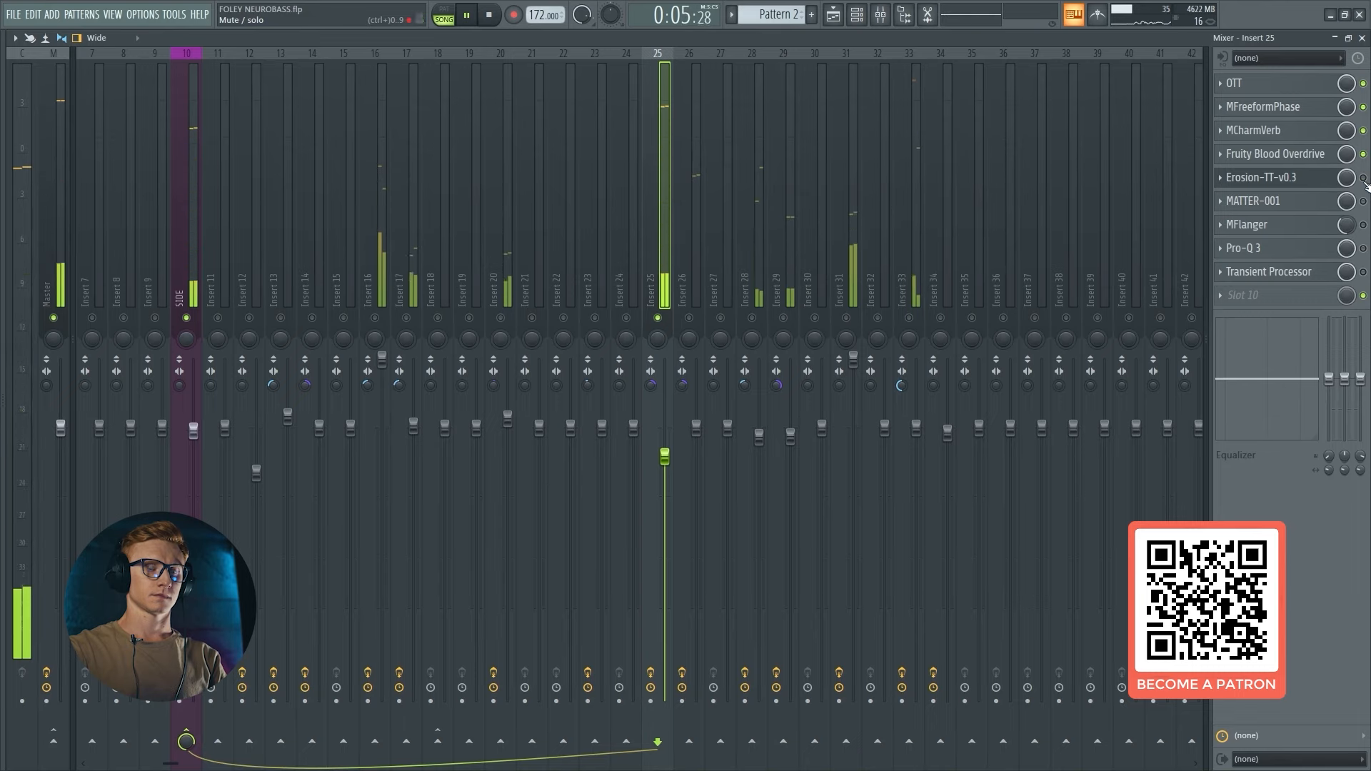
Audition the layer with the slot 5 Erosion-TT-v0.3 enabled and bypassed, and inspect its control point position.
key(space)
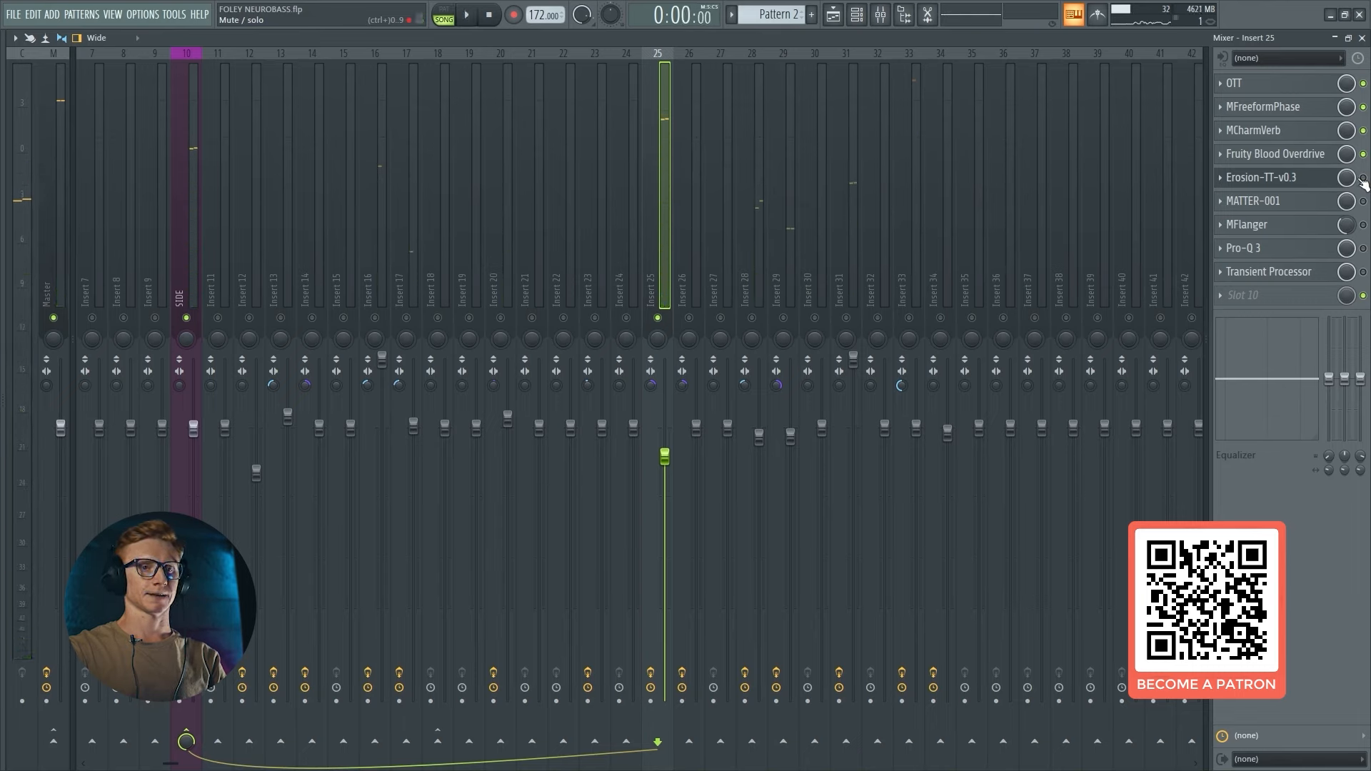
click(1363, 178)
key(space)
click(1333, 185)
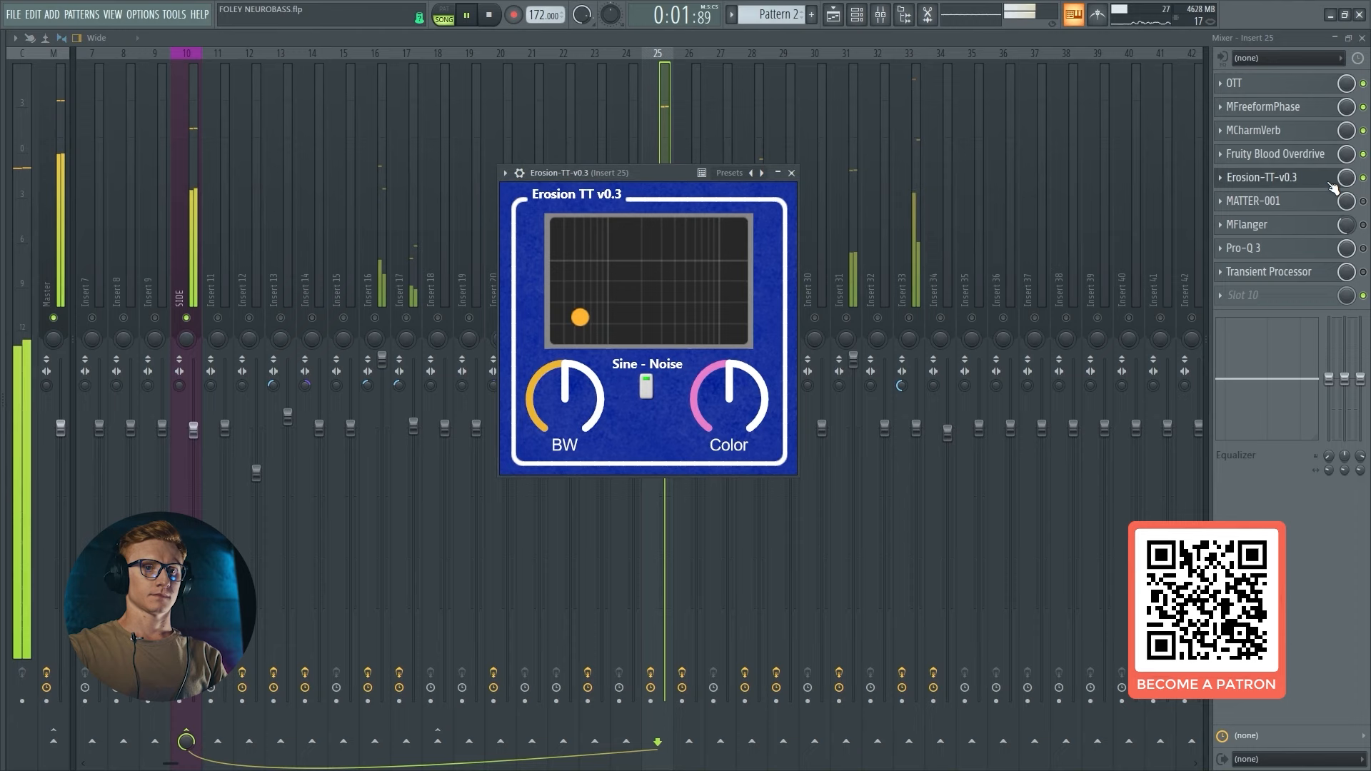
key(space)
click(1333, 184)
click(1330, 186)
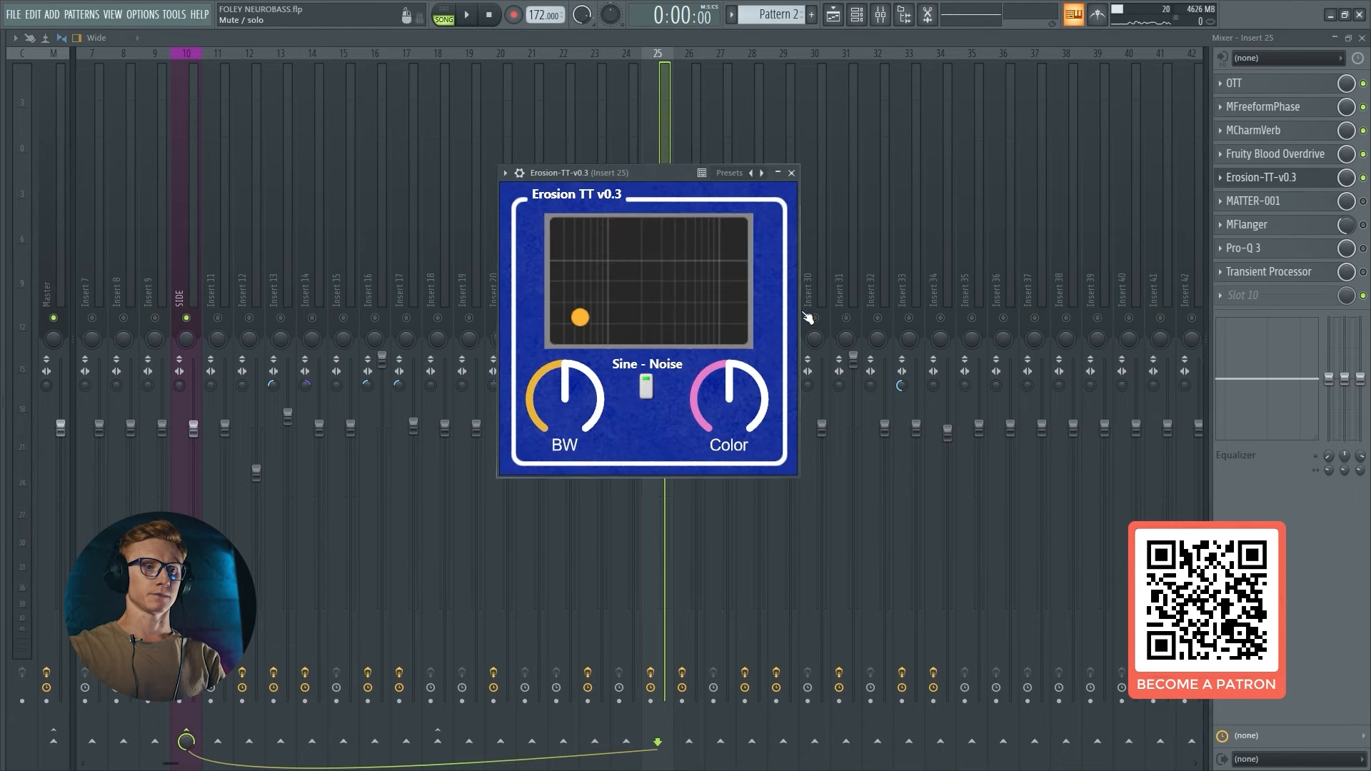
key(space)
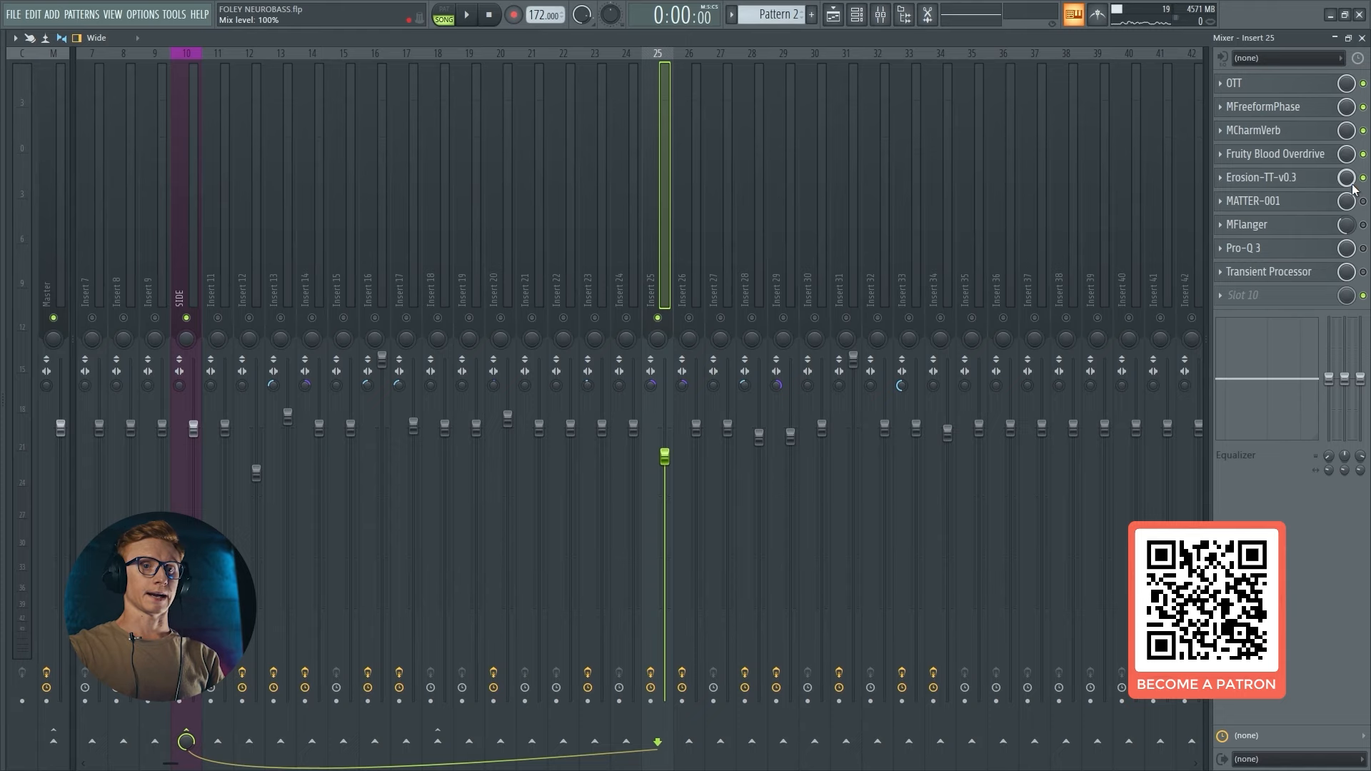
click(1362, 178)
key(space)
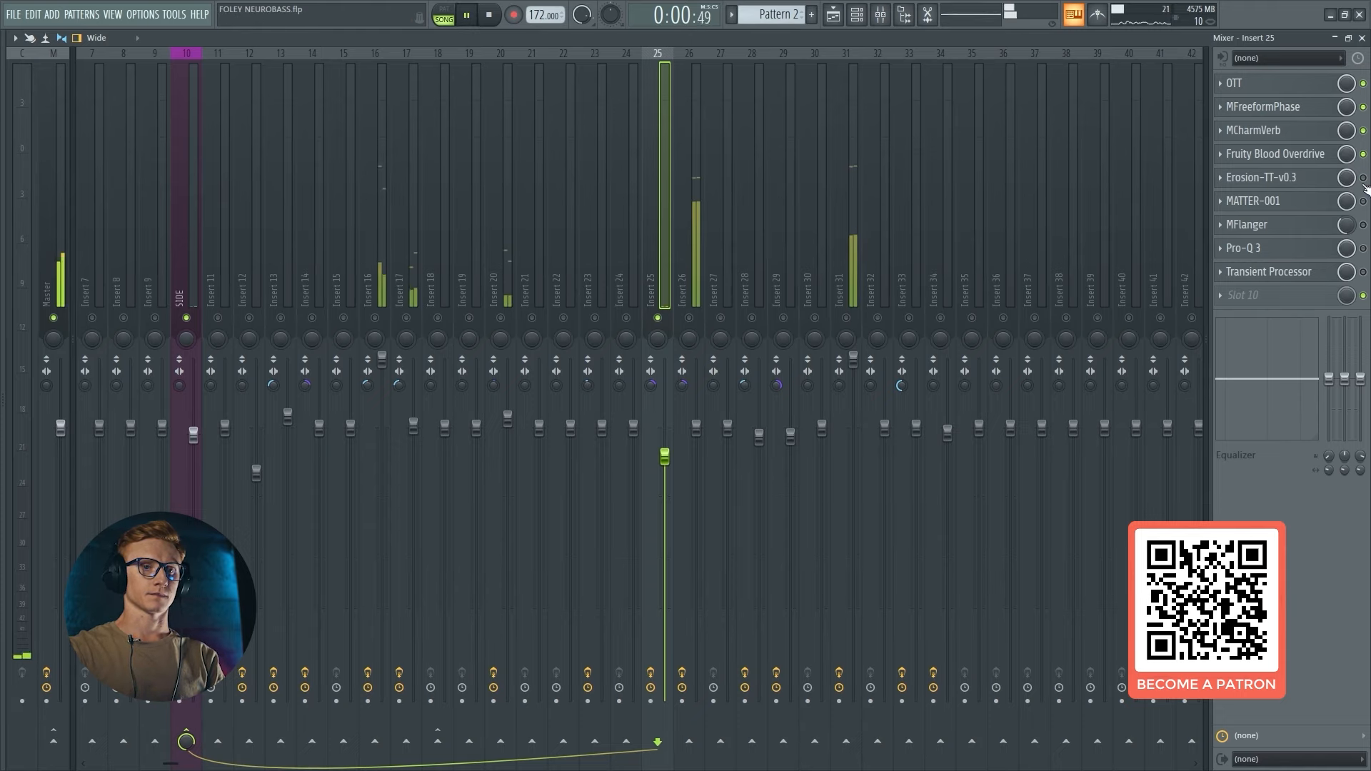
Enable Erosion-TT-v0.3 and MATTER-001 on Insert 25, and review MATTER-001's granular engine and delay settings.
click(1322, 206)
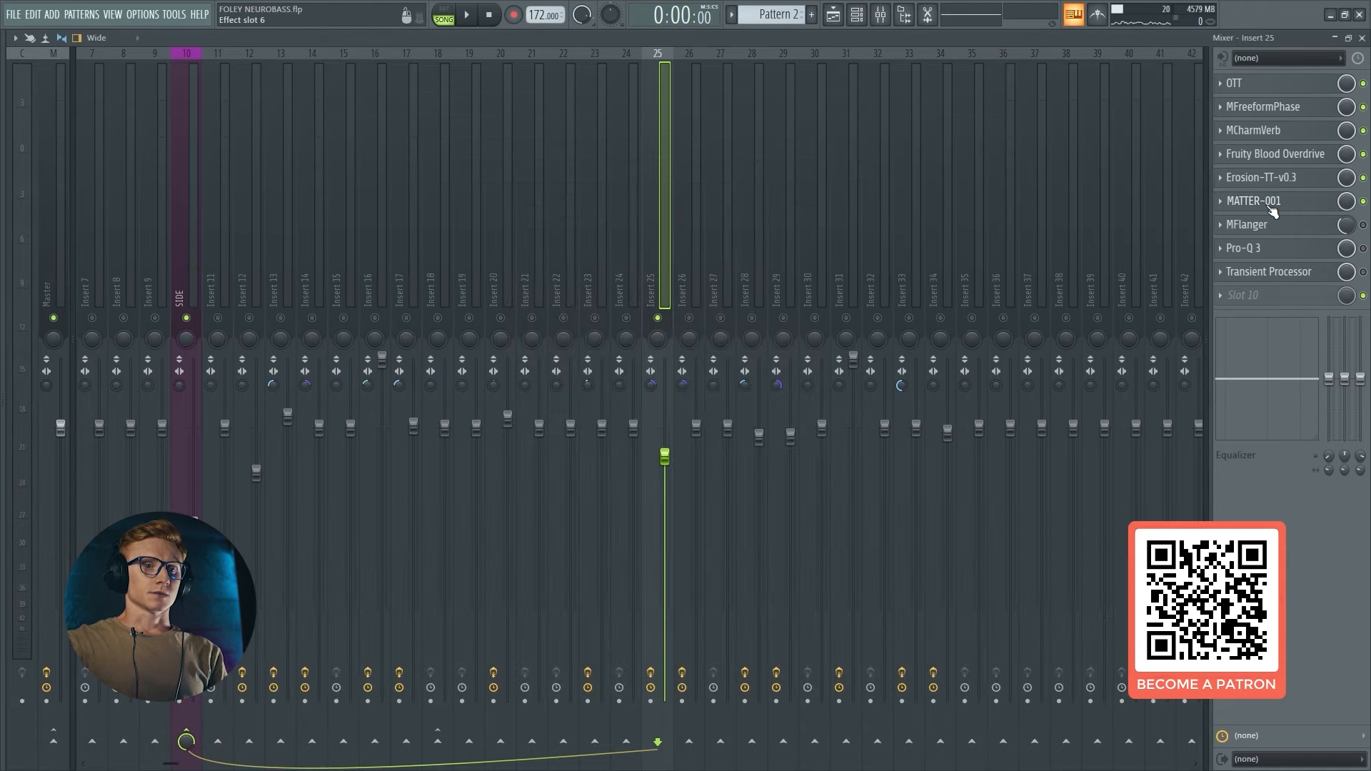
click(1270, 205)
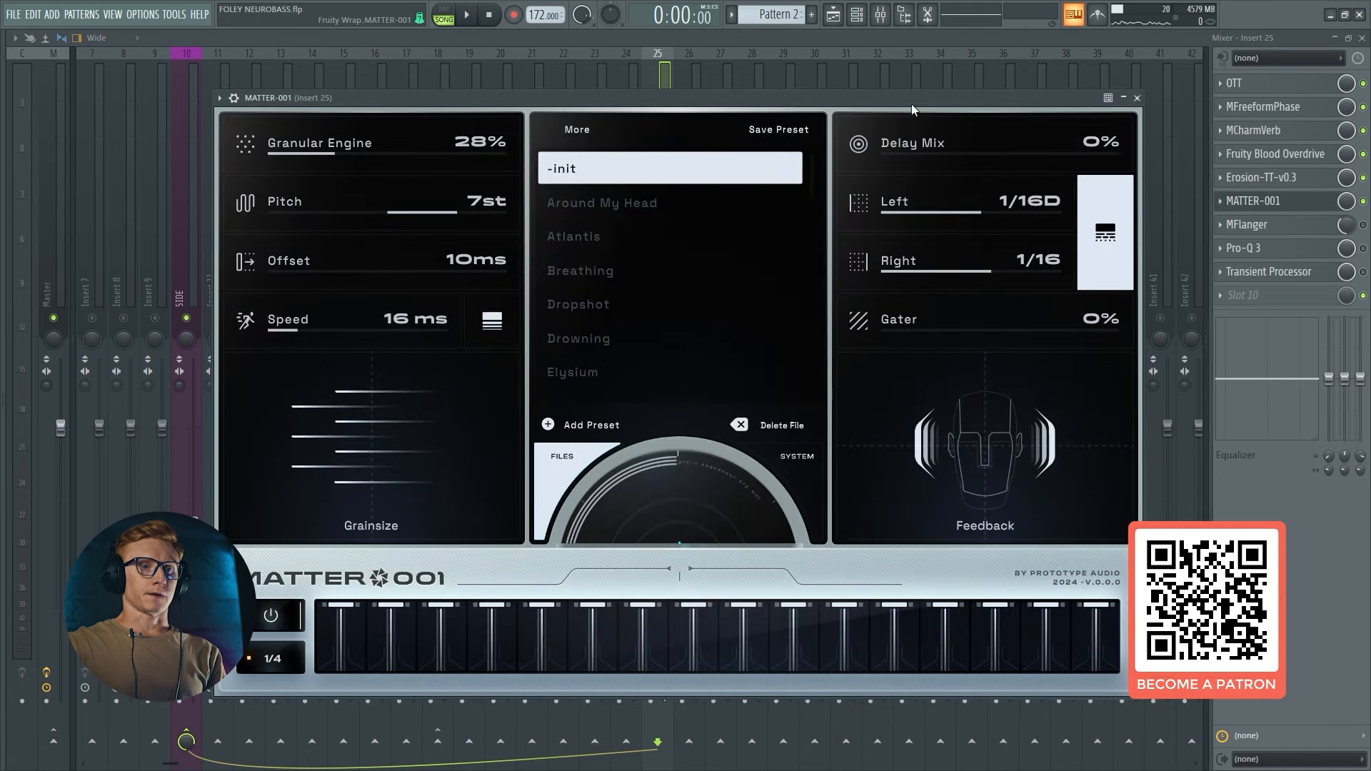
drag(911, 104, 934, 100)
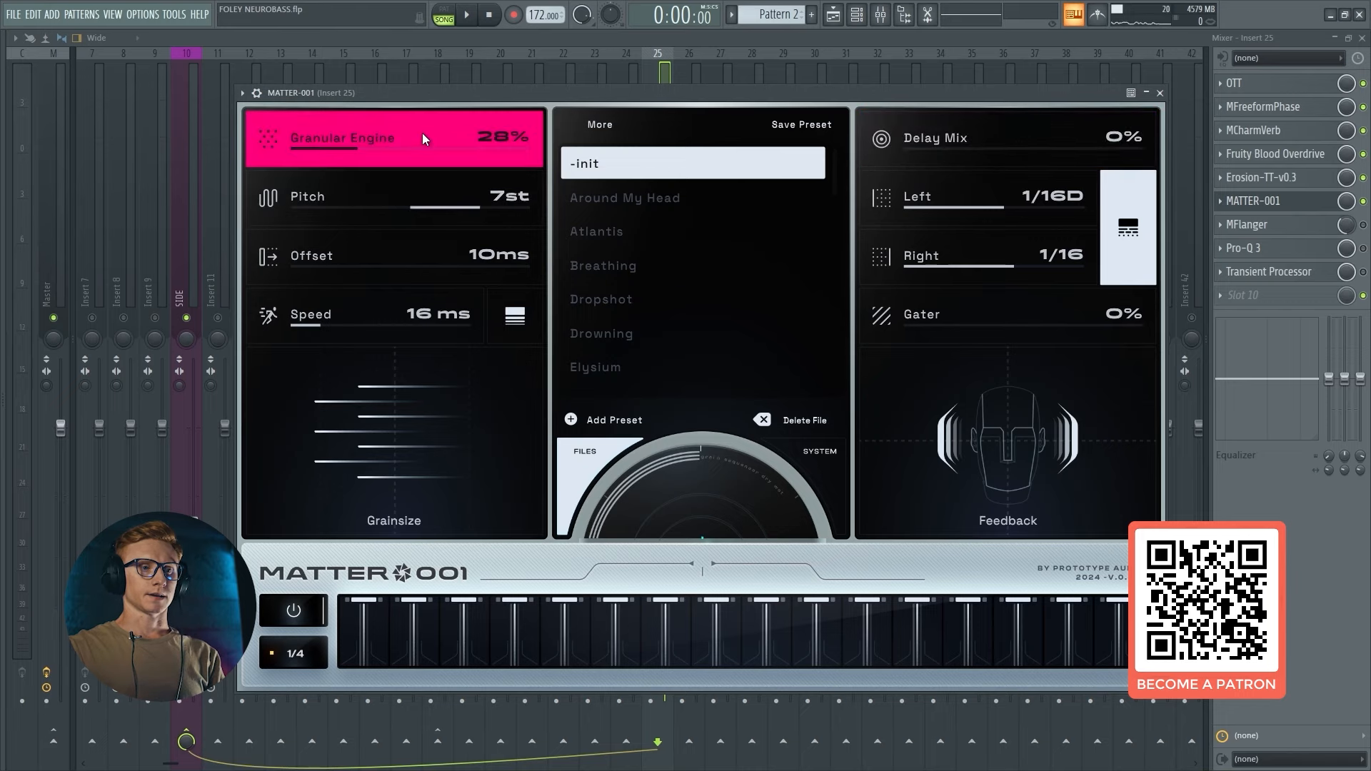
drag(563, 85, 556, 84)
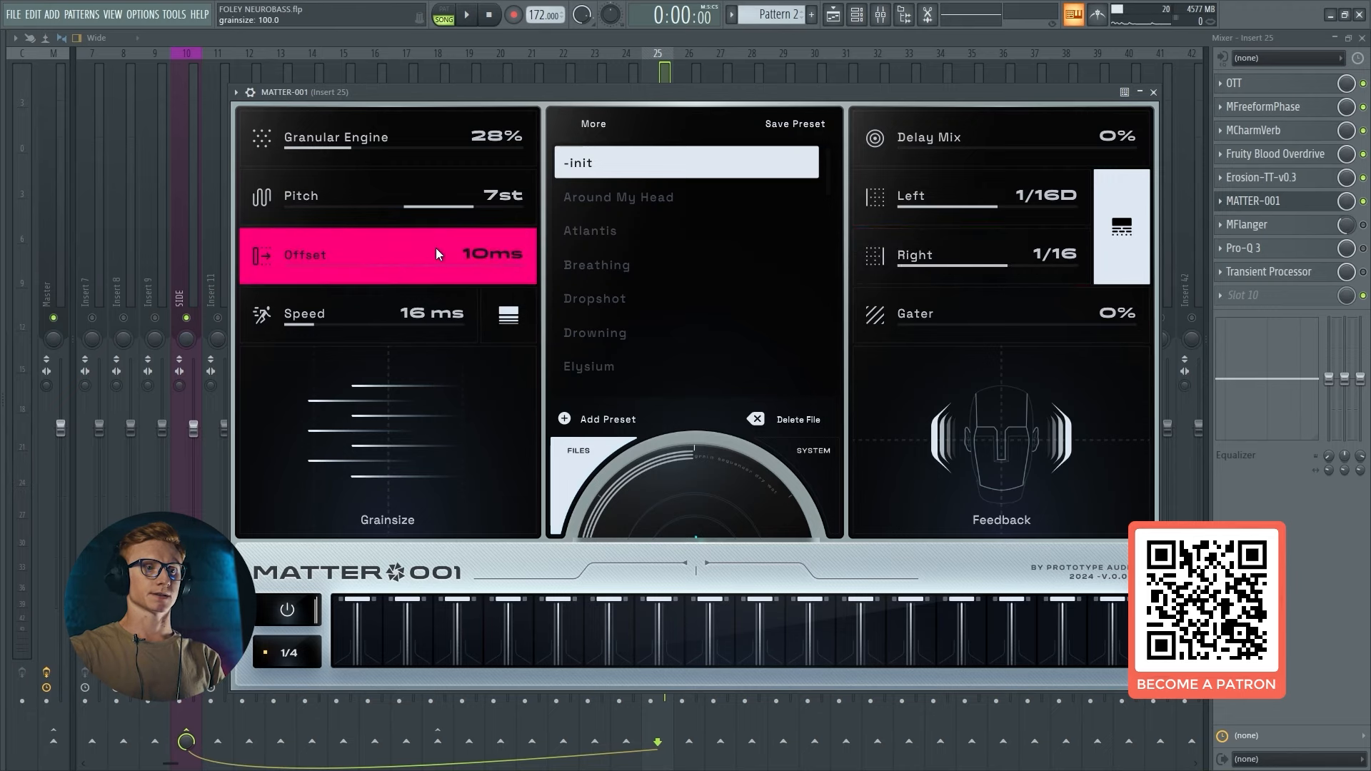
drag(550, 91, 563, 90)
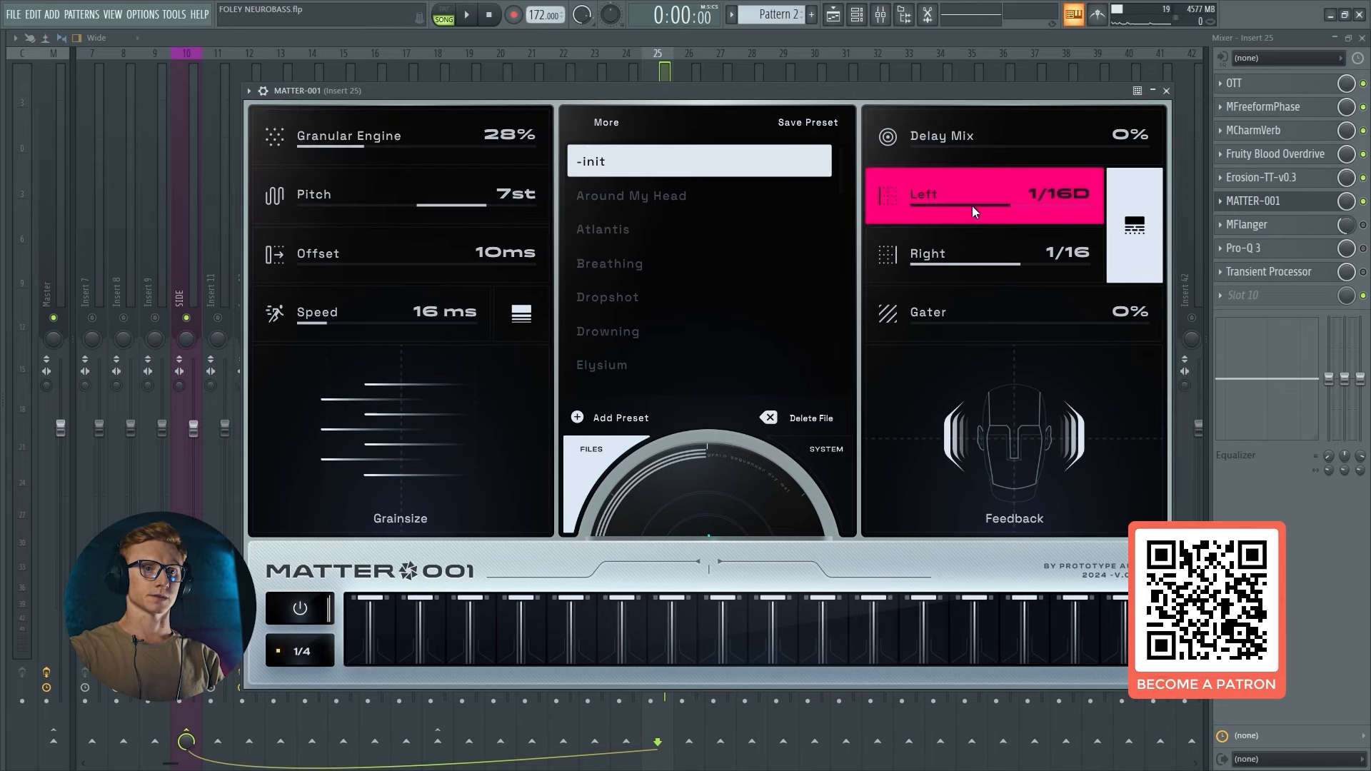
drag(1069, 95, 1075, 94)
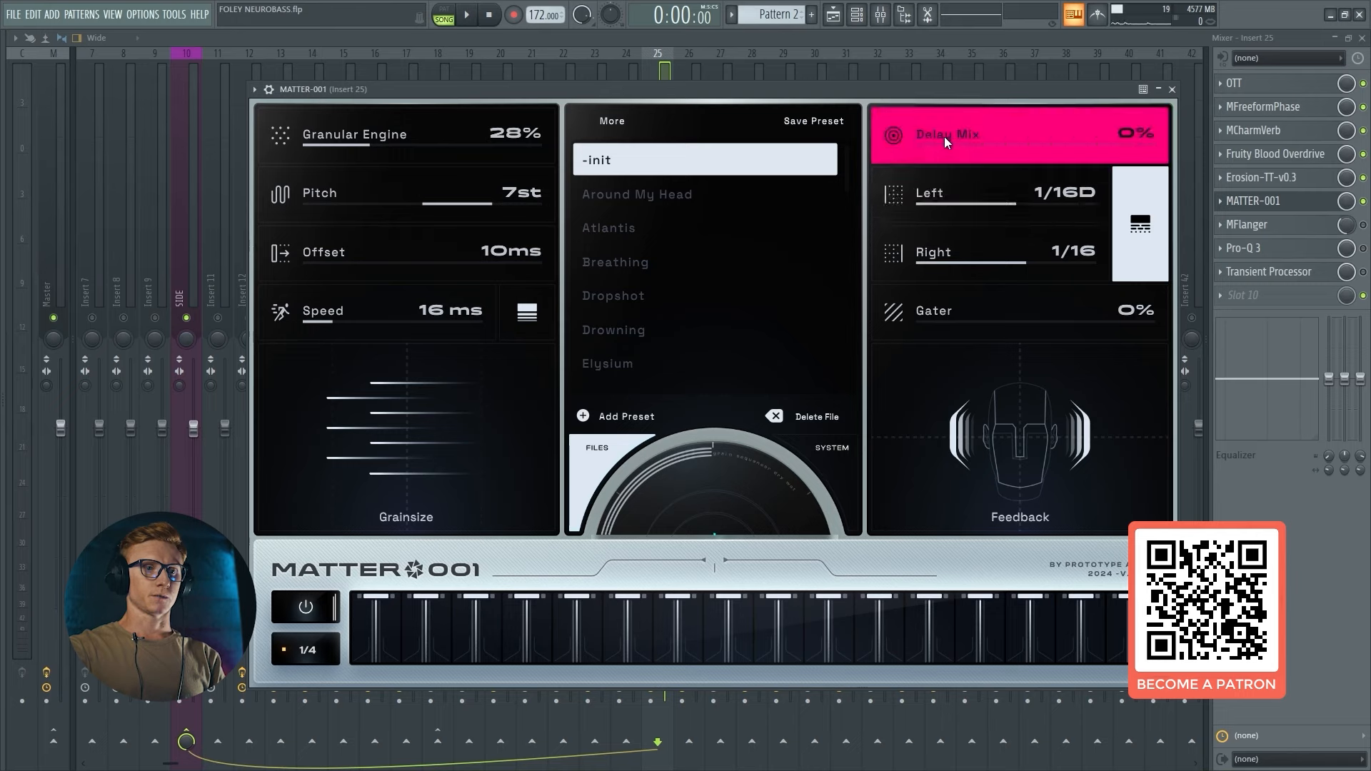
drag(944, 137, 978, 336)
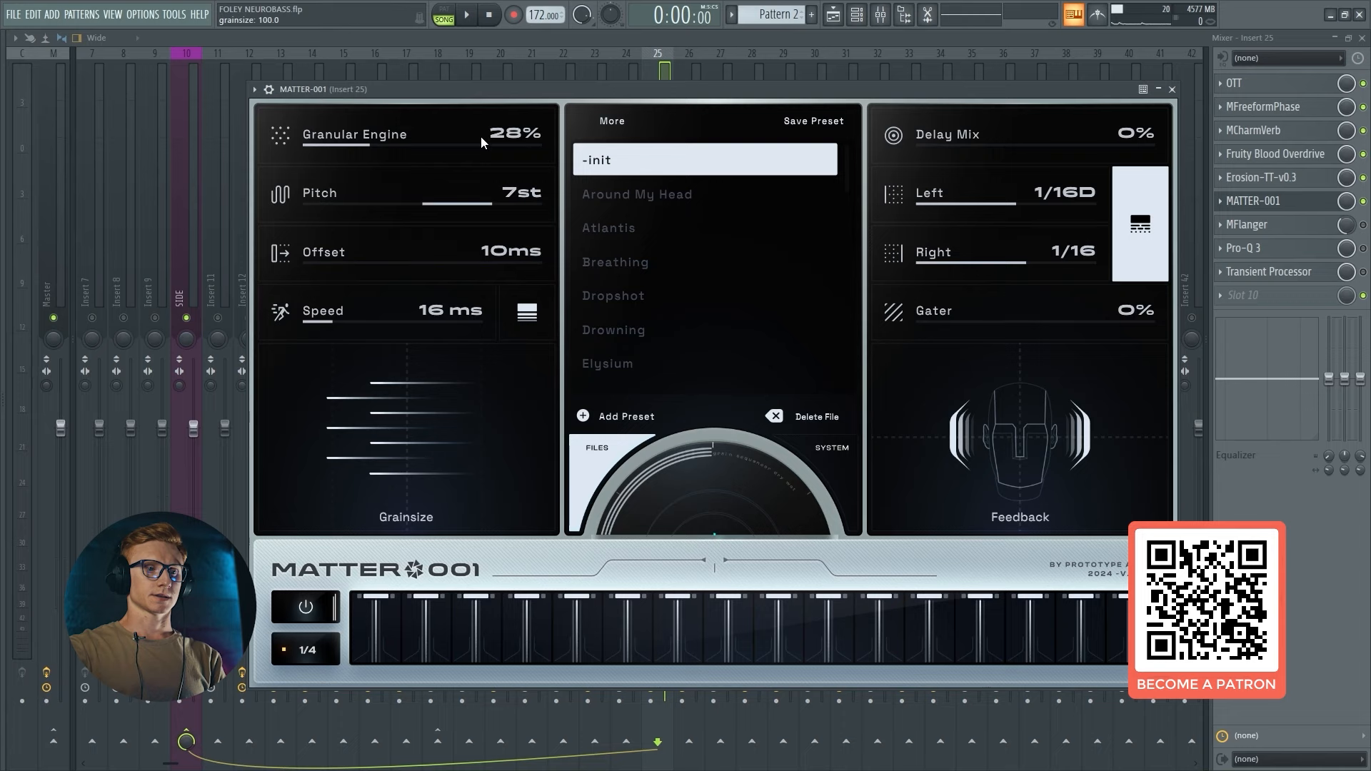
Compare the layer during playback with MATTER-001 enabled and bypassed, and check its pitch setting.
click(1255, 200)
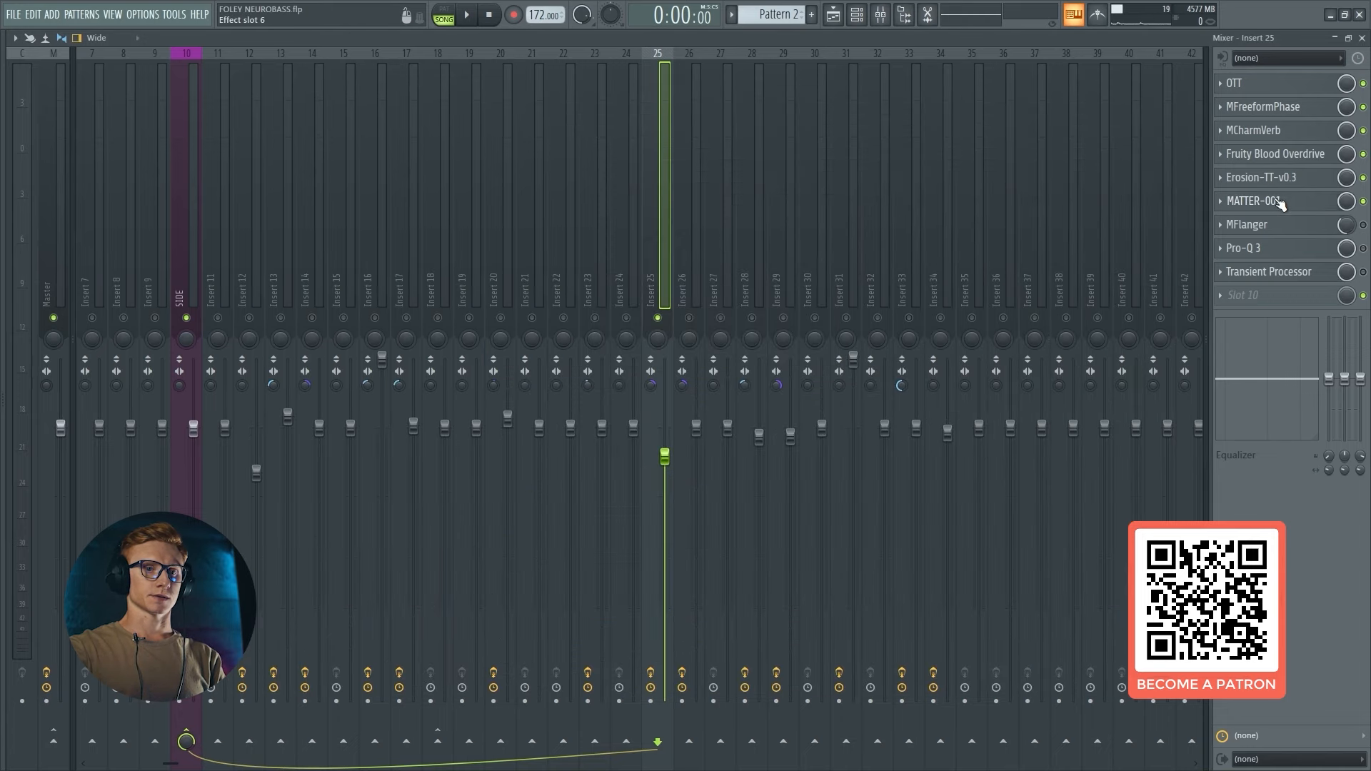
click(1363, 202)
key(space)
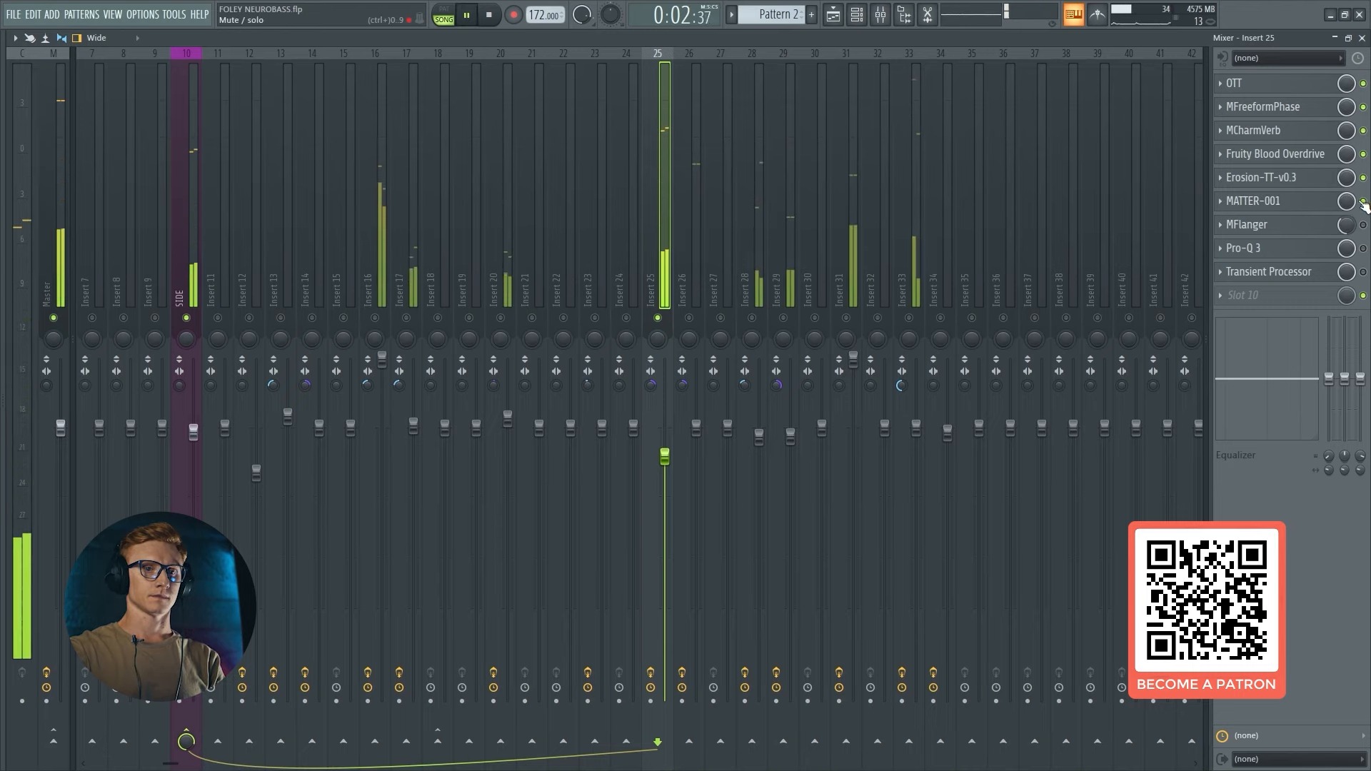
click(1257, 201)
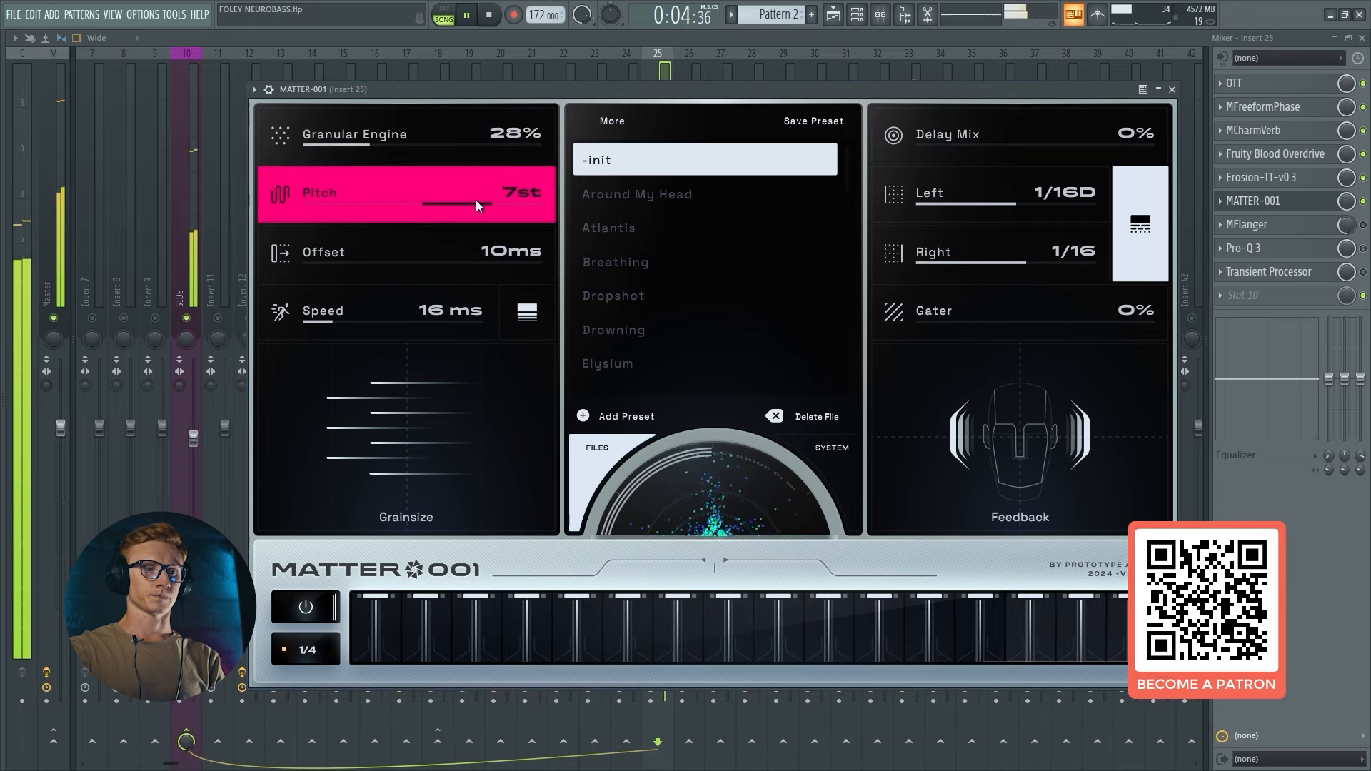
key(space)
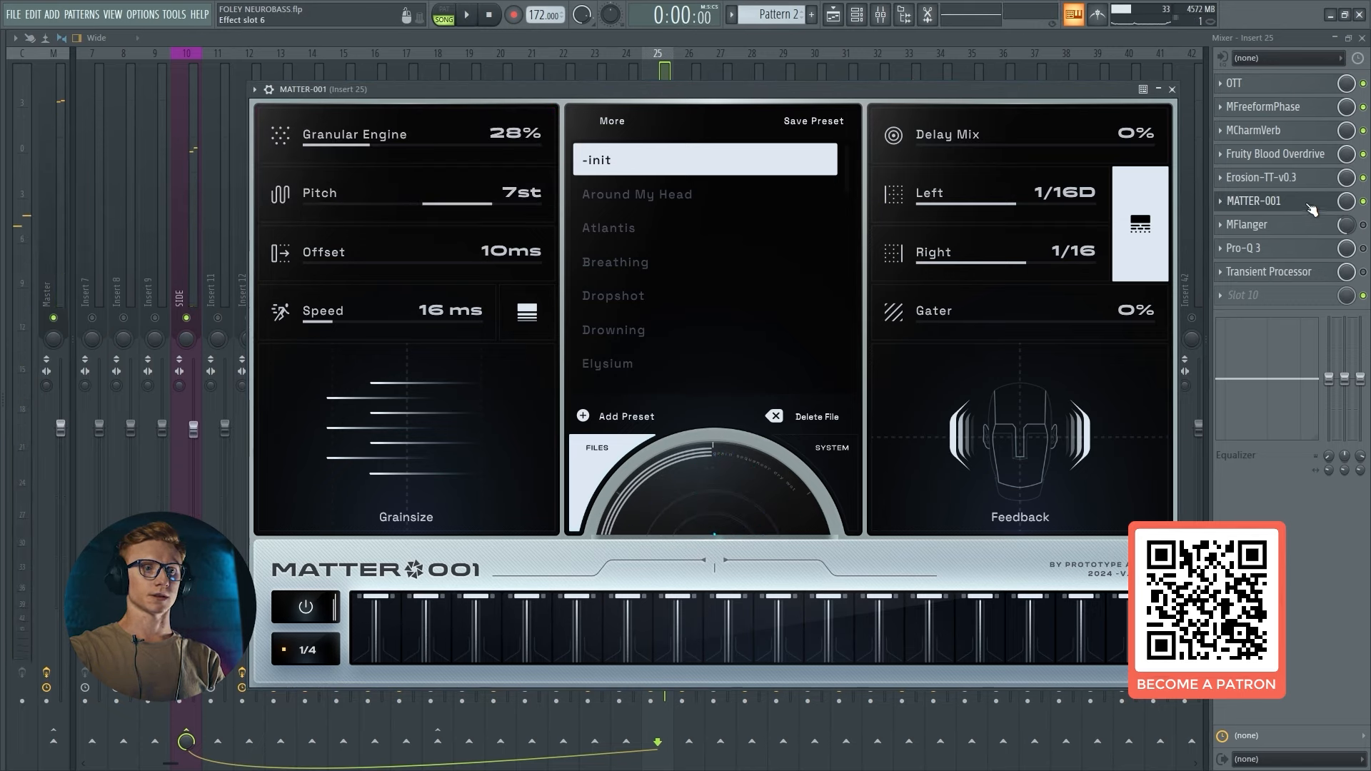
click(465, 203)
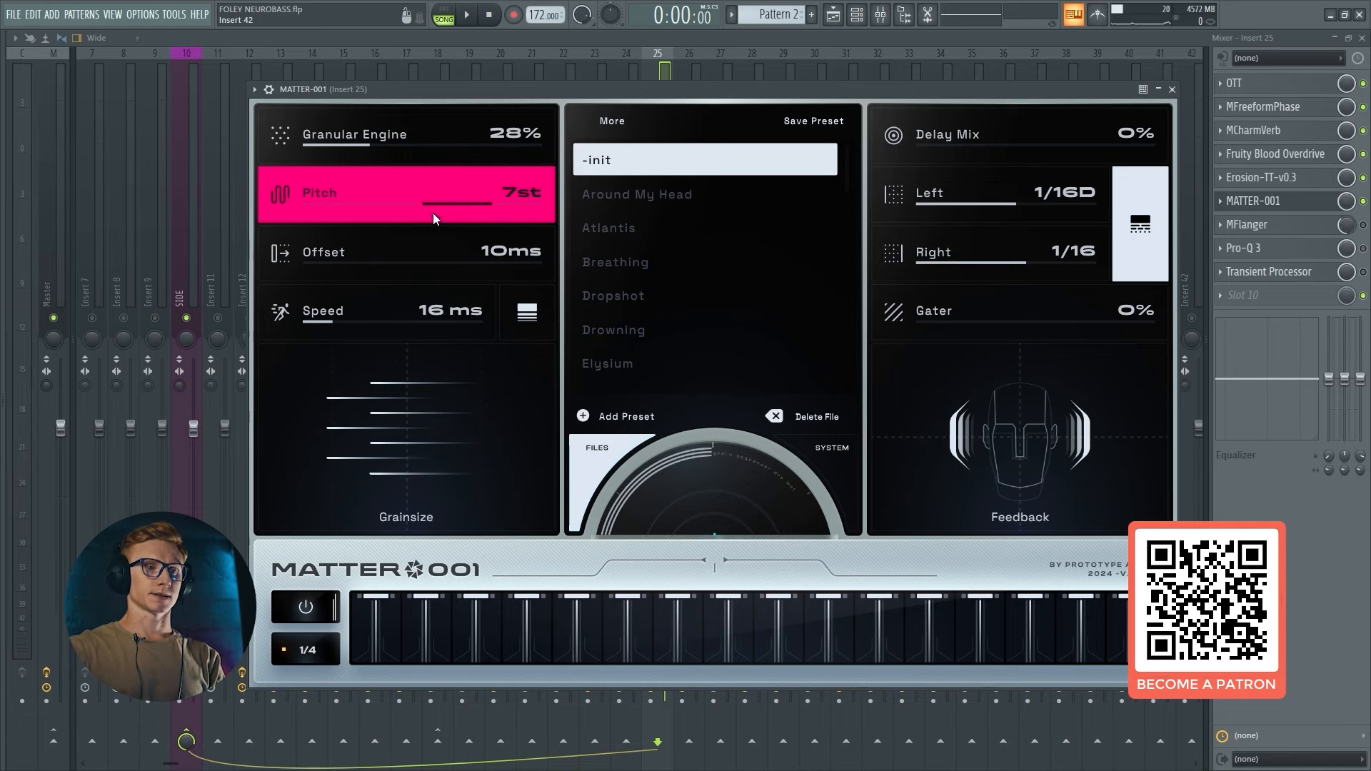
click(1283, 200)
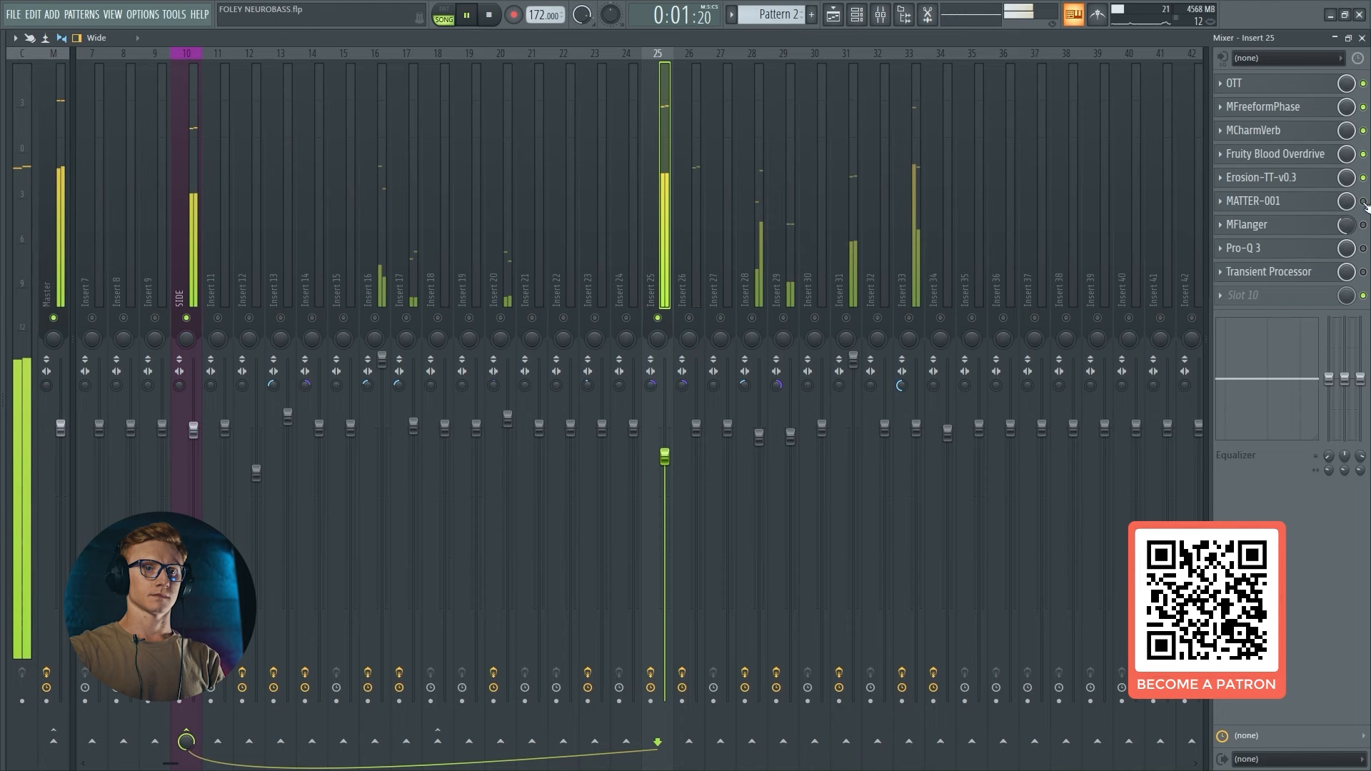
click(1278, 200)
Lower the Granular Engine mix in MATTER-001 to 0% and audition the layer.
key(space)
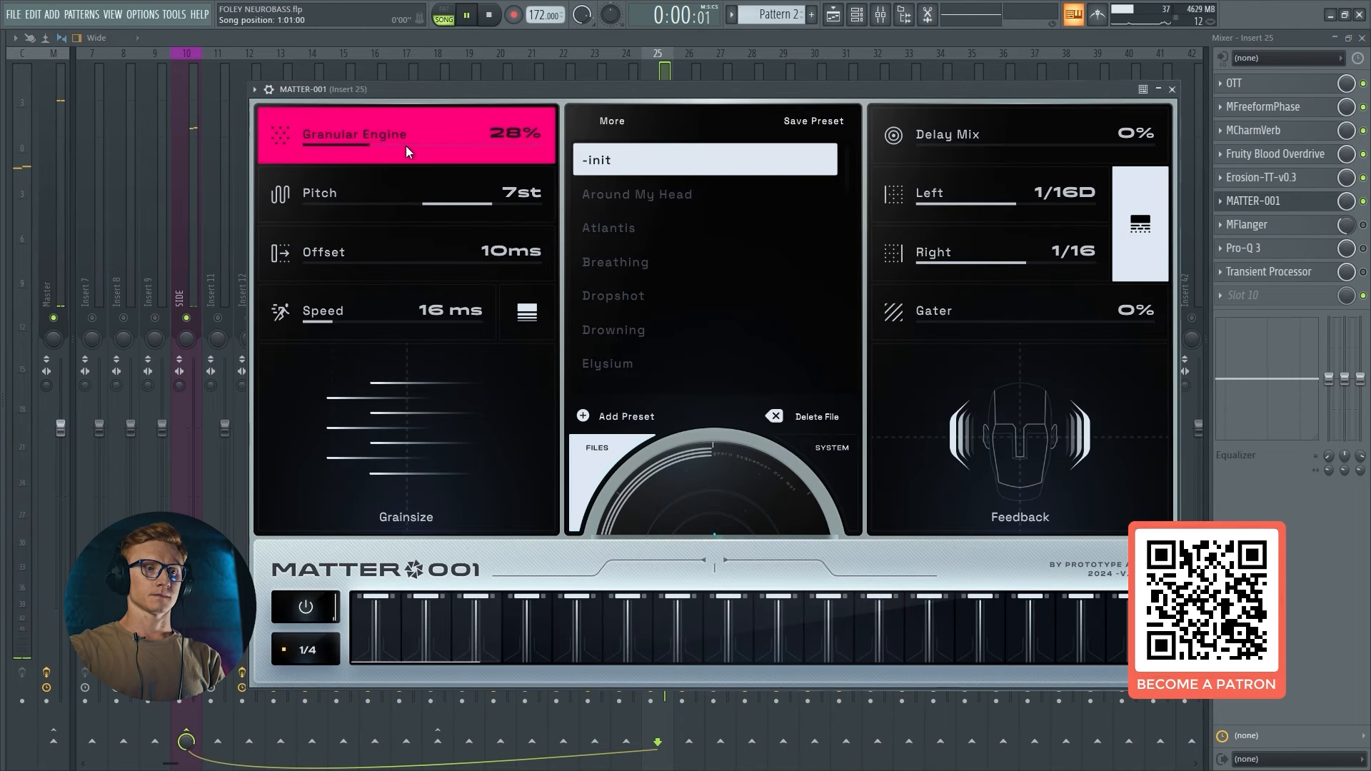
drag(445, 157, 435, 180)
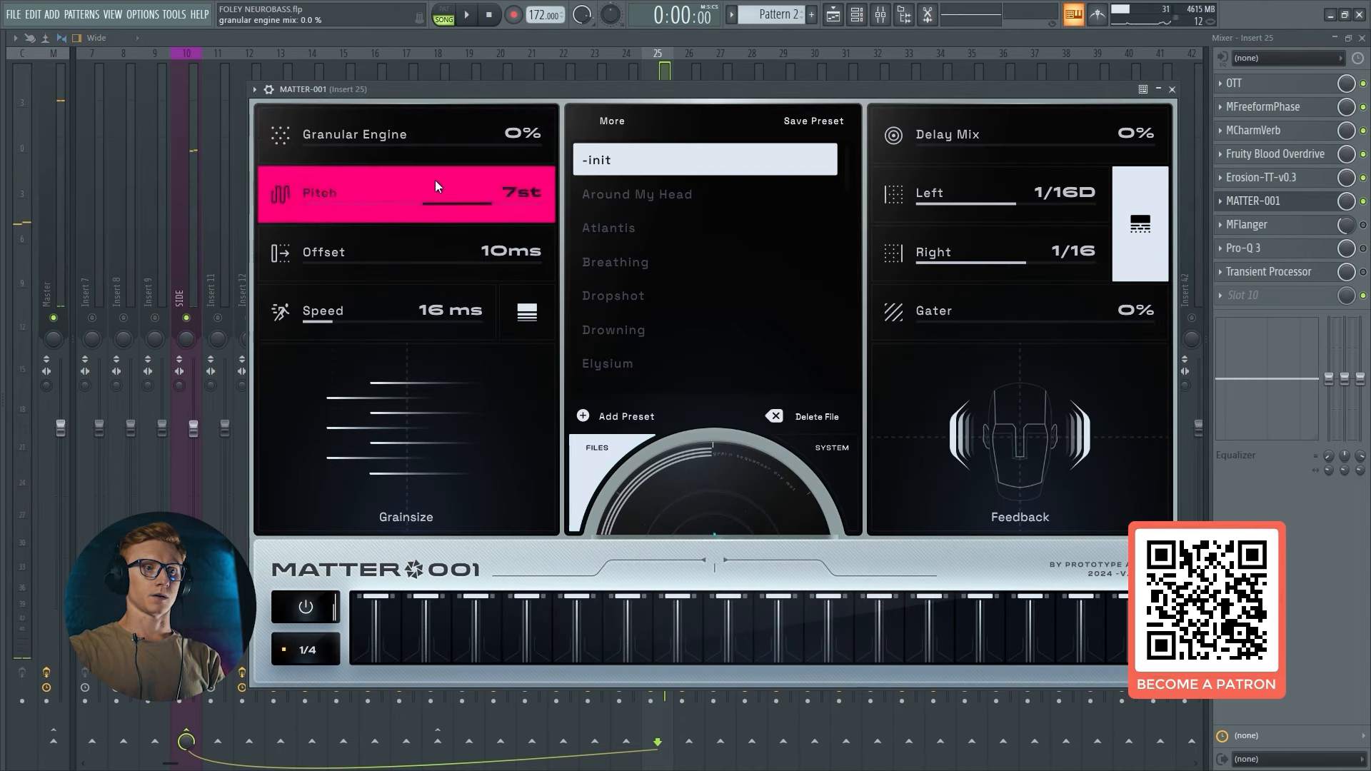
drag(458, 93, 463, 84)
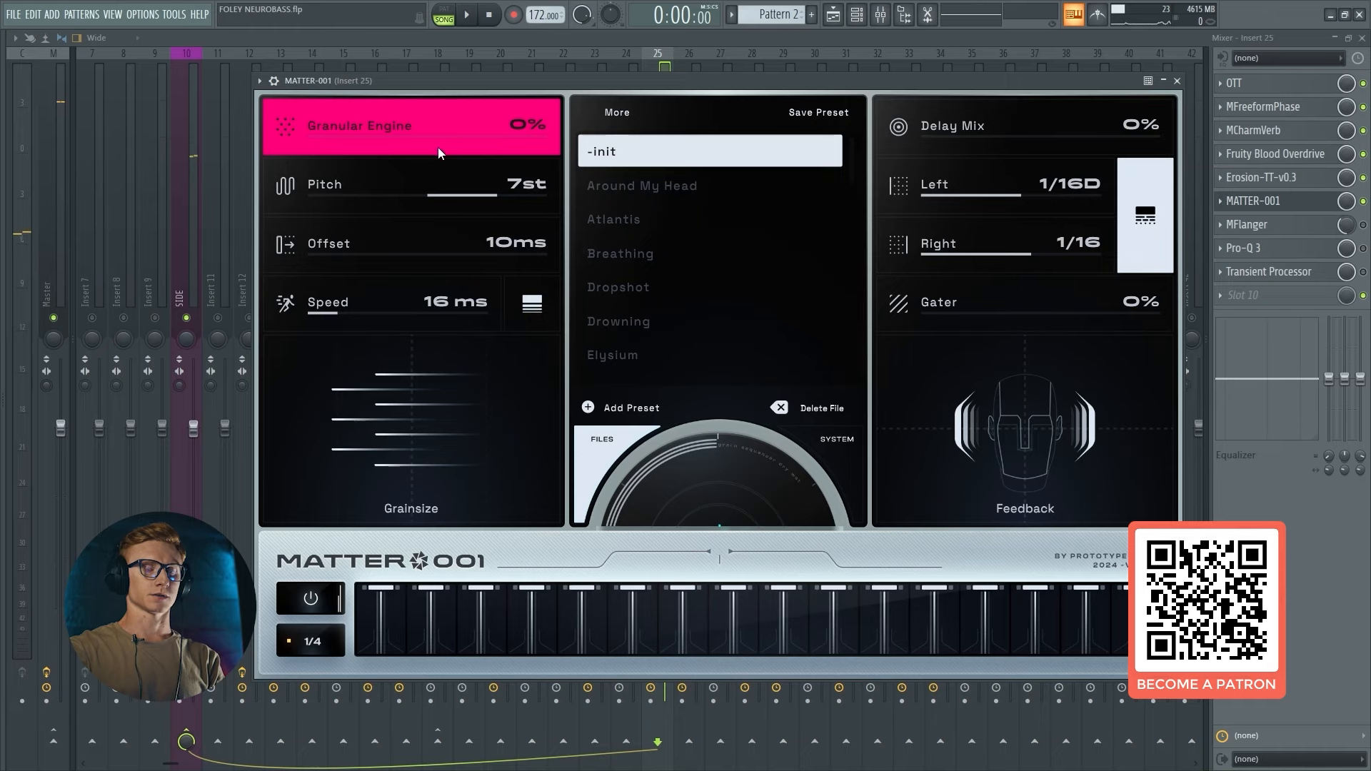
key(space)
key(space)
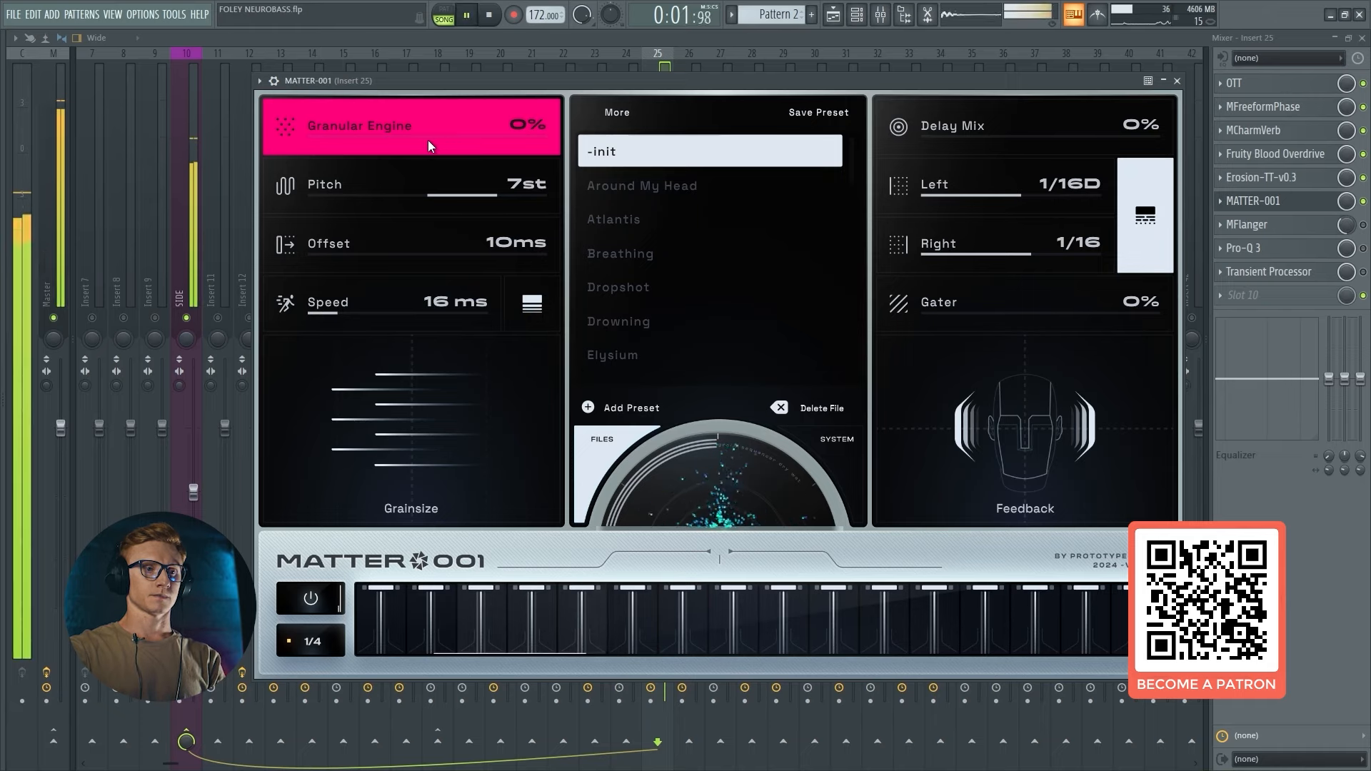
Raise the Granular Engine mix in MATTER-001 to 100% and audition the fully granular sound.
drag(427, 133, 503, 104)
key(space)
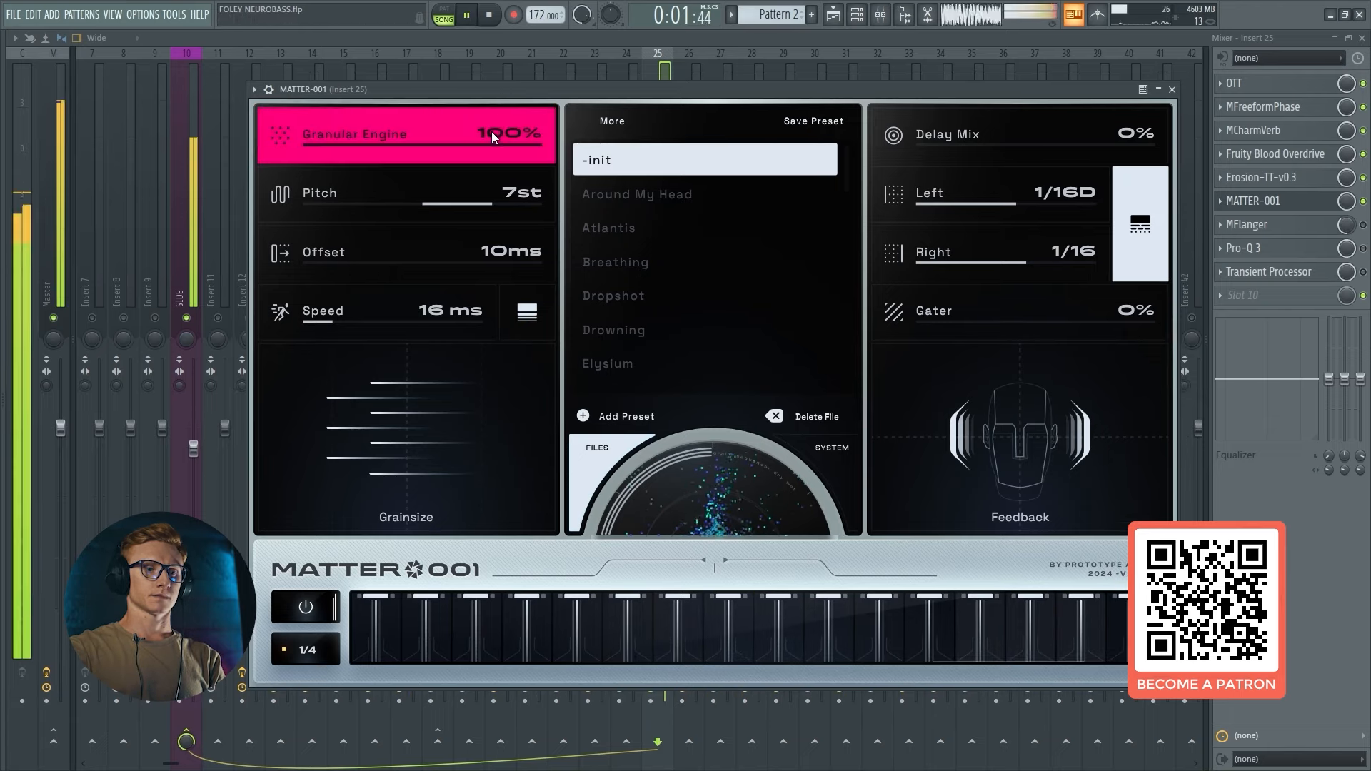
key(space)
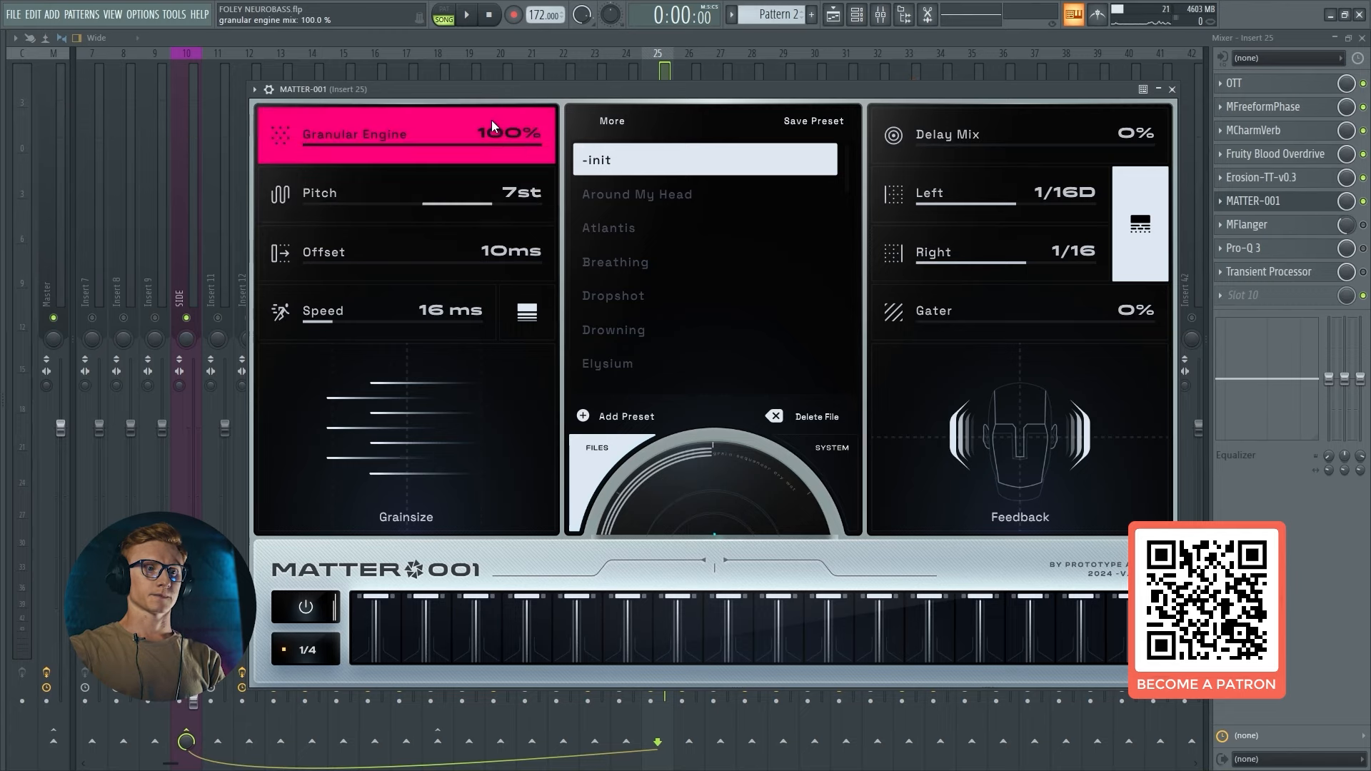
key(space)
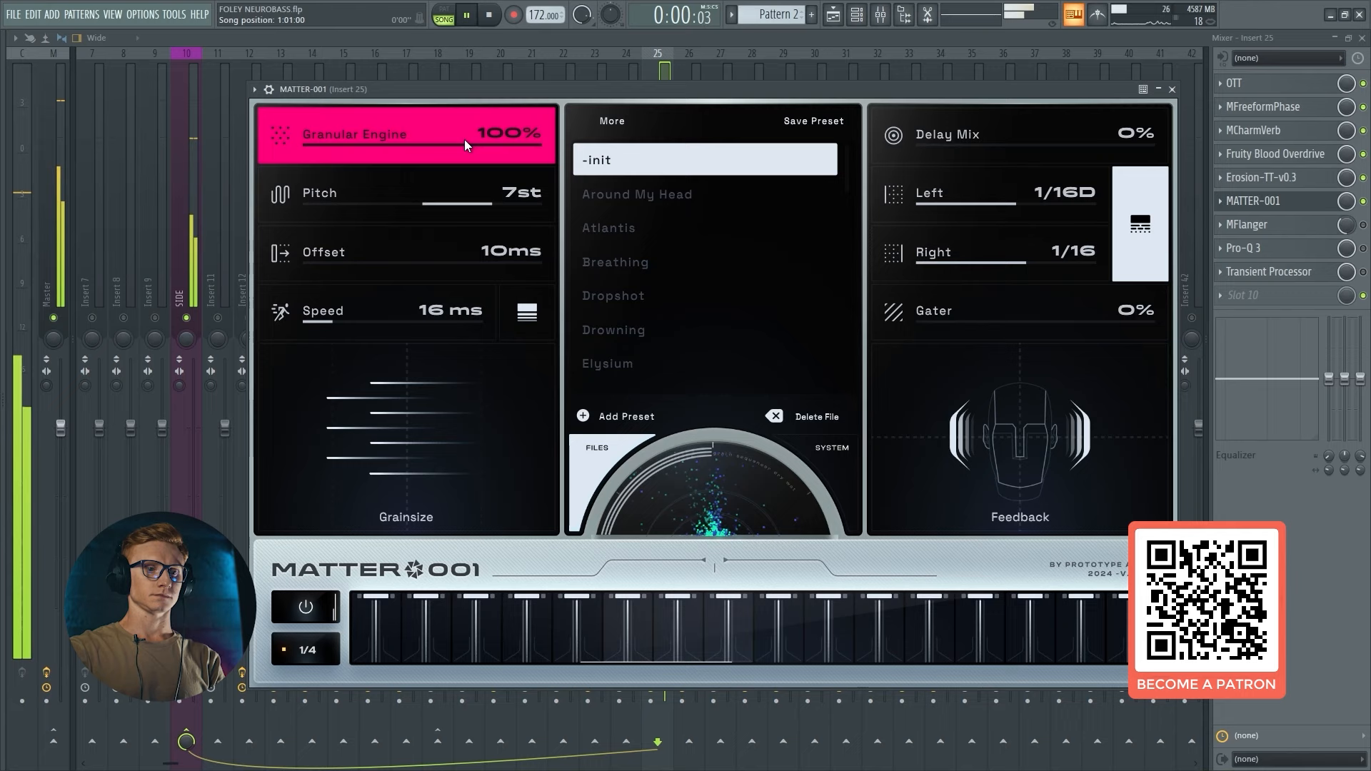
key(space)
key(space)
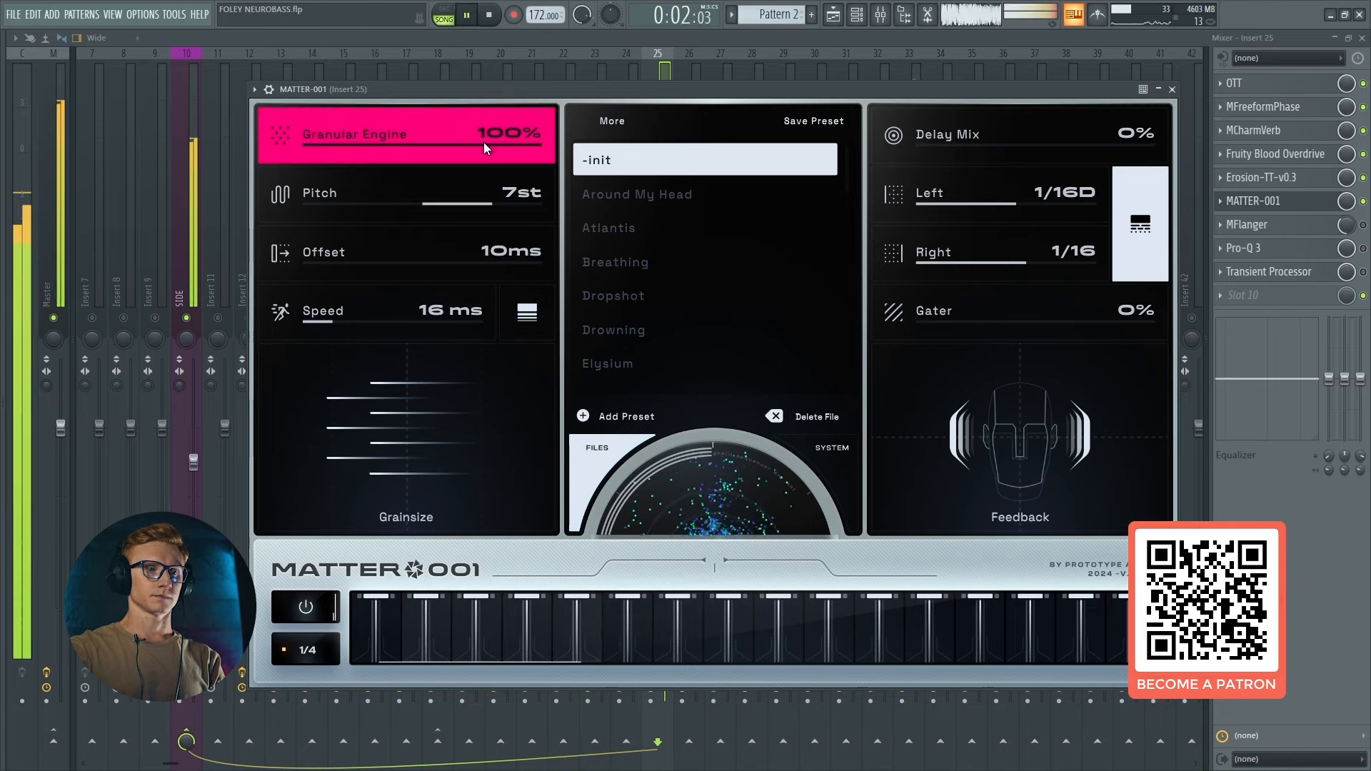
Set the Granular Engine mix in MATTER-001 to 38% during playback, and close the plugin.
drag(481, 142, 469, 268)
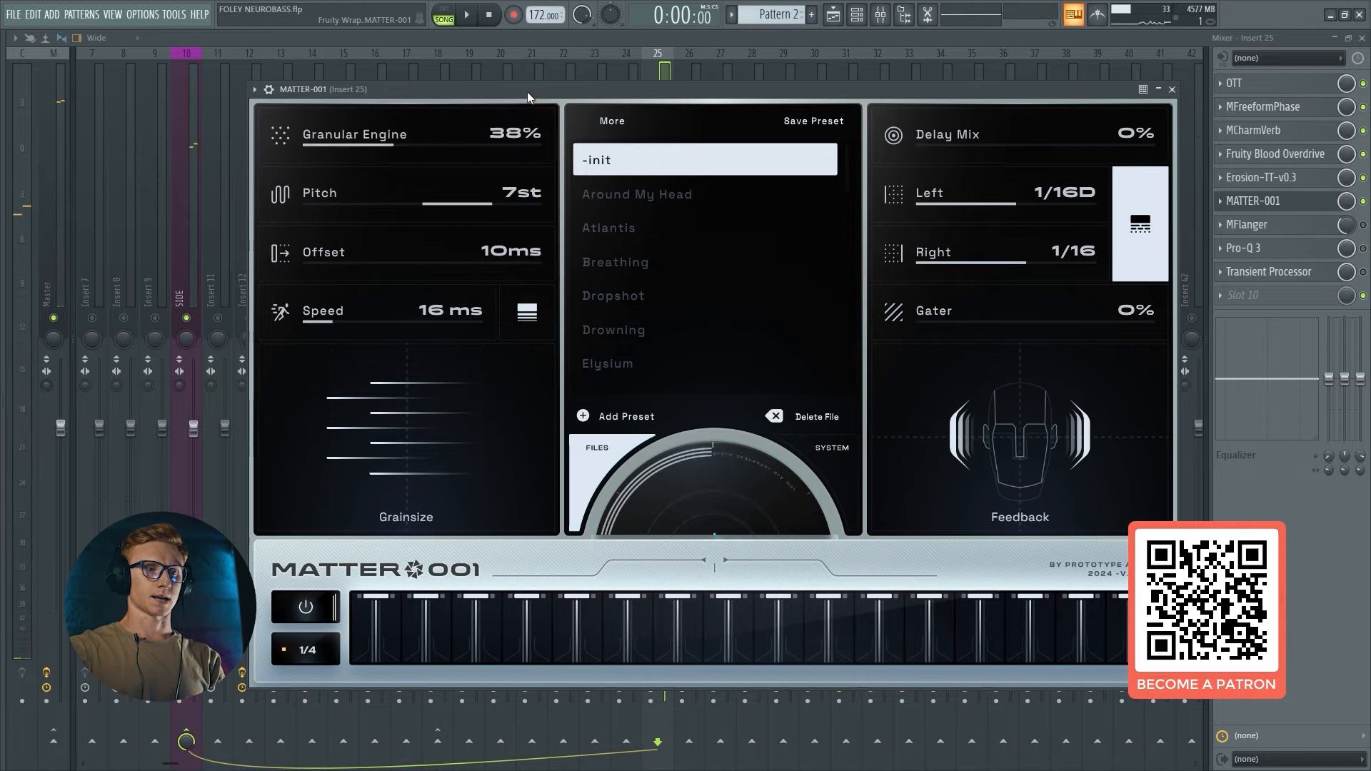
key(space)
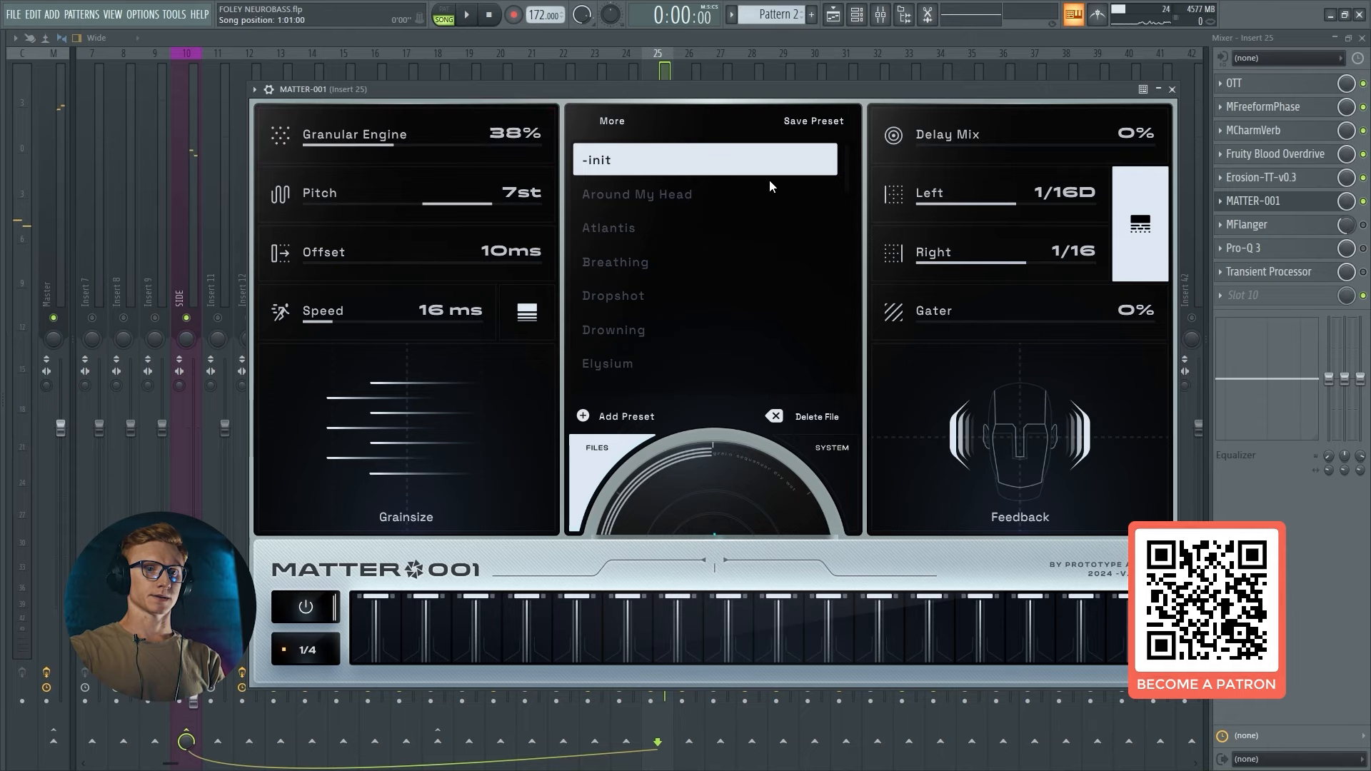
click(1267, 203)
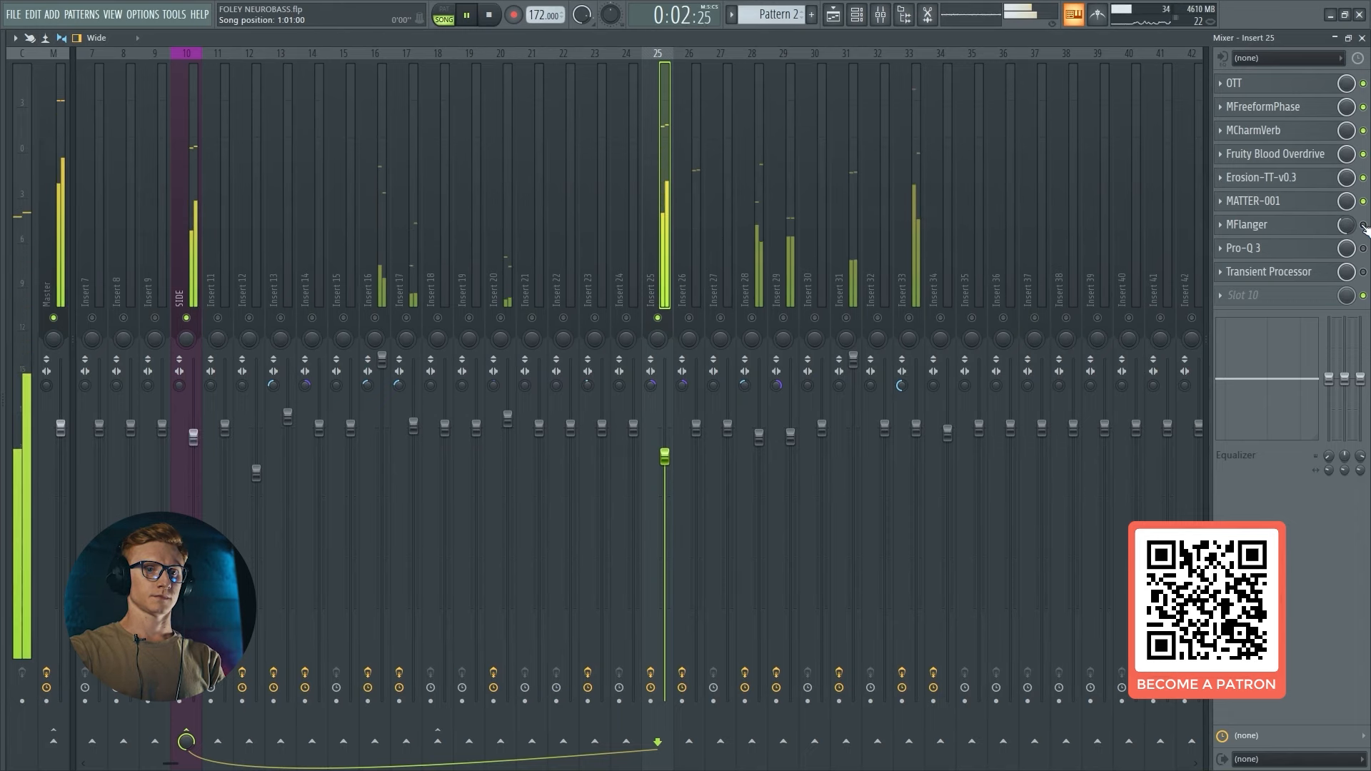
Enable the slot 7 MFlanger on Insert 25 and audition the layer with it.
key(space)
click(1283, 228)
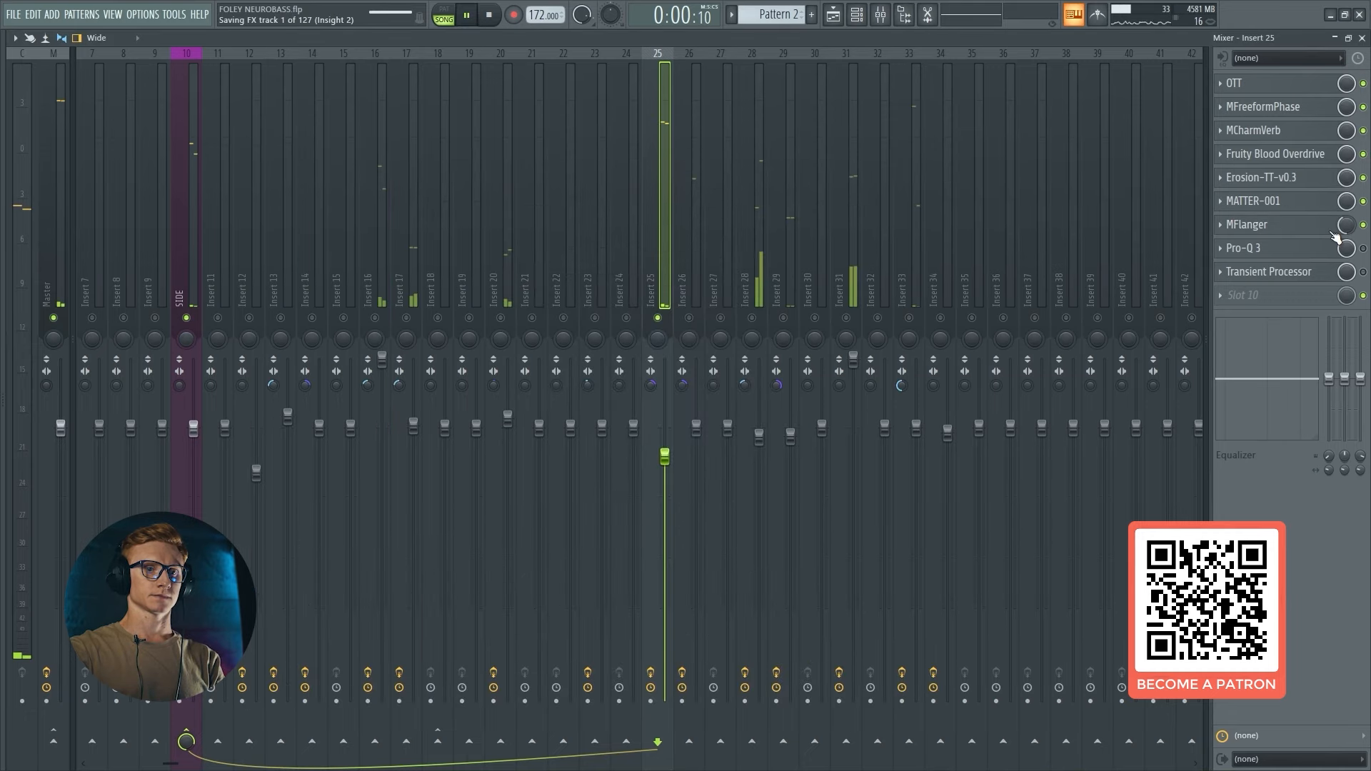
key(space)
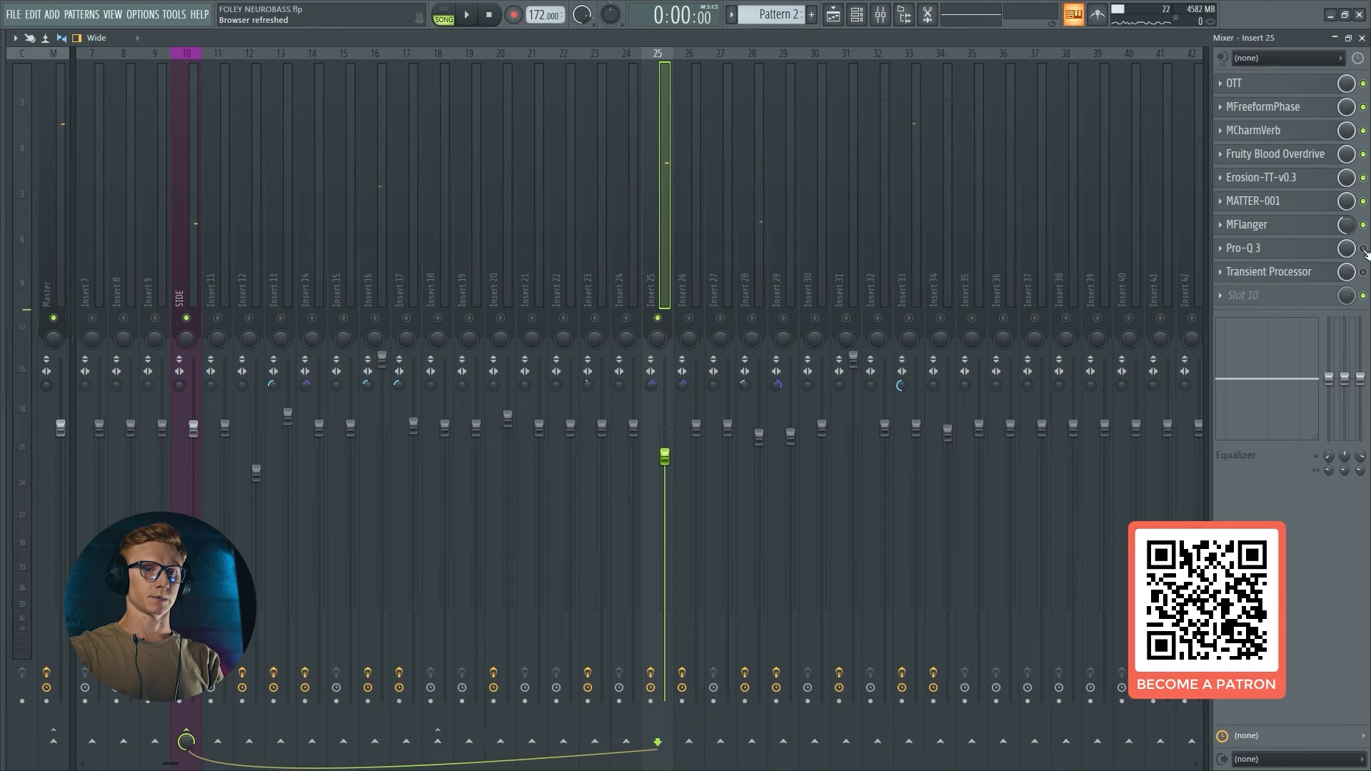
Enable the slot 8 Pro-Q 3, and inspect its low cut and the bell dip around 1 kHz during playback.
click(1302, 251)
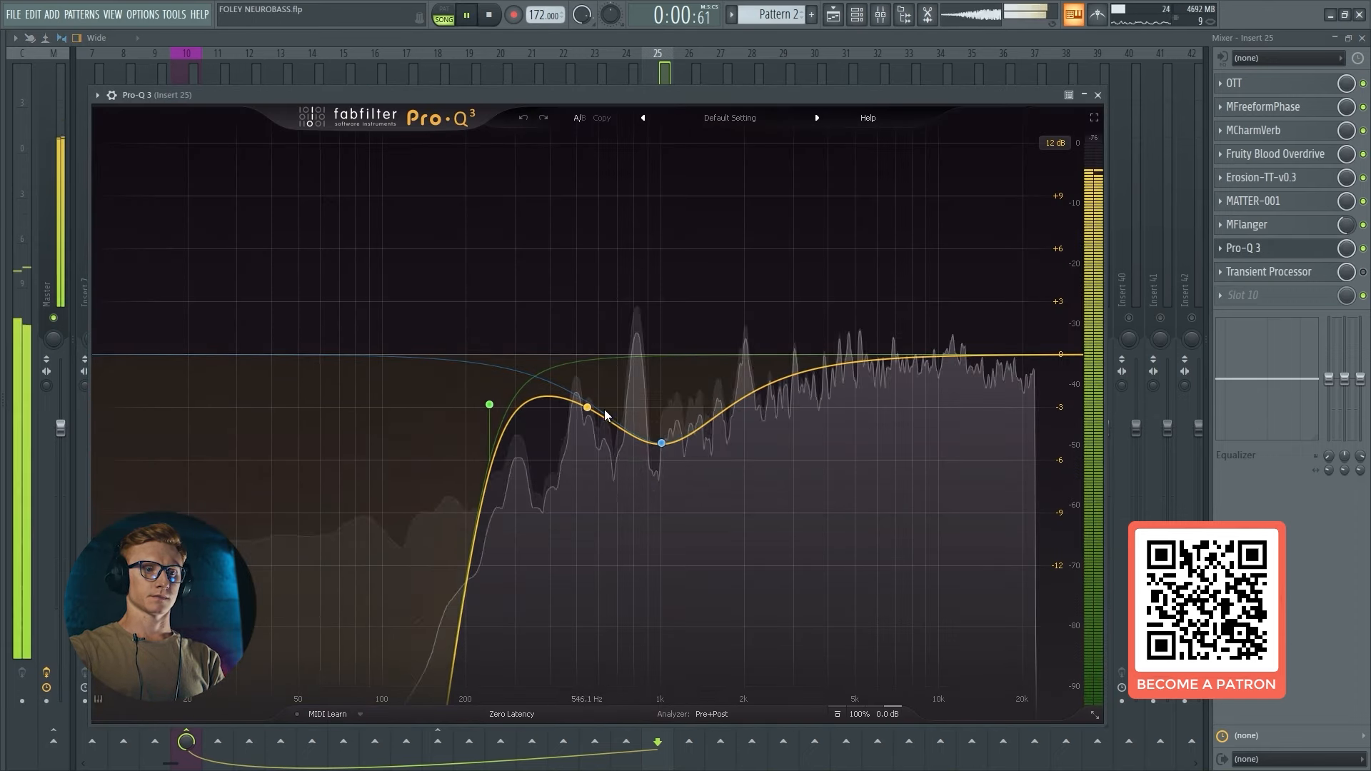
key(space)
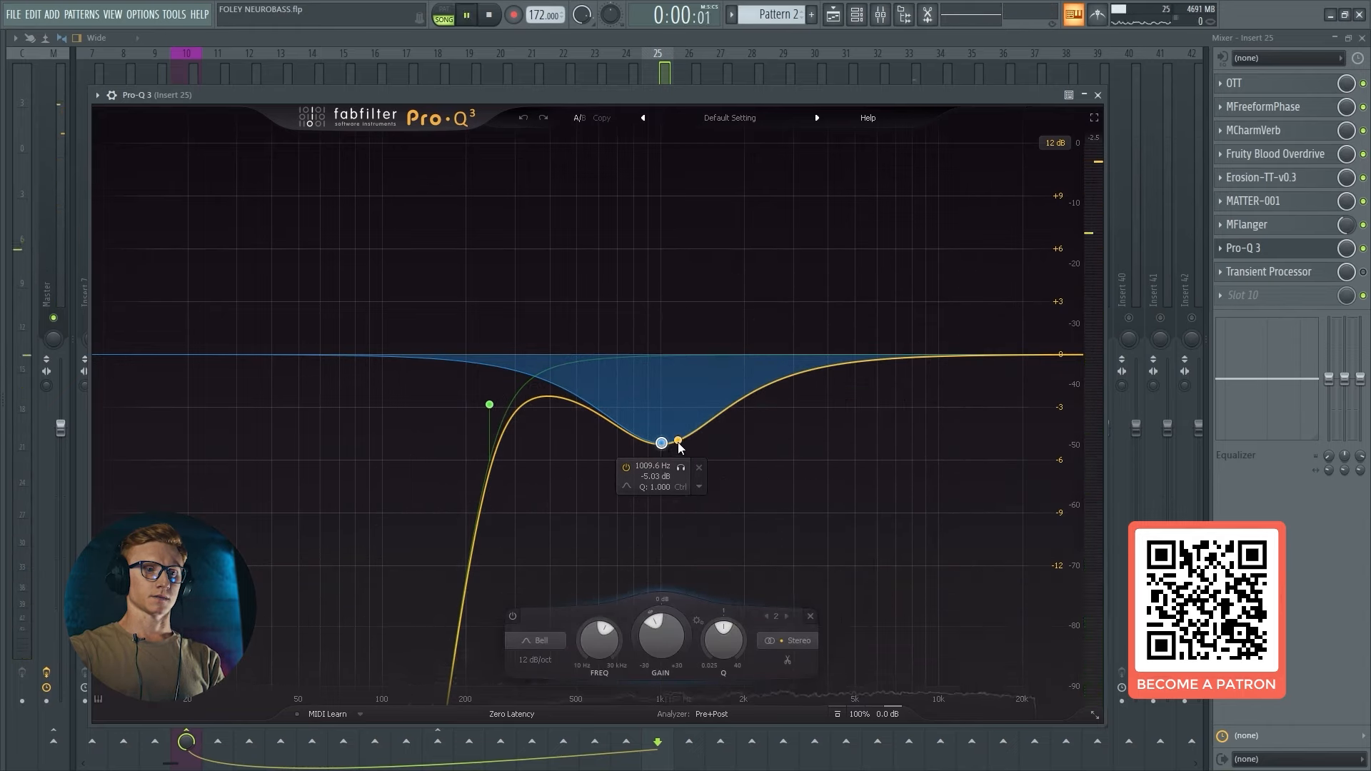
key(space)
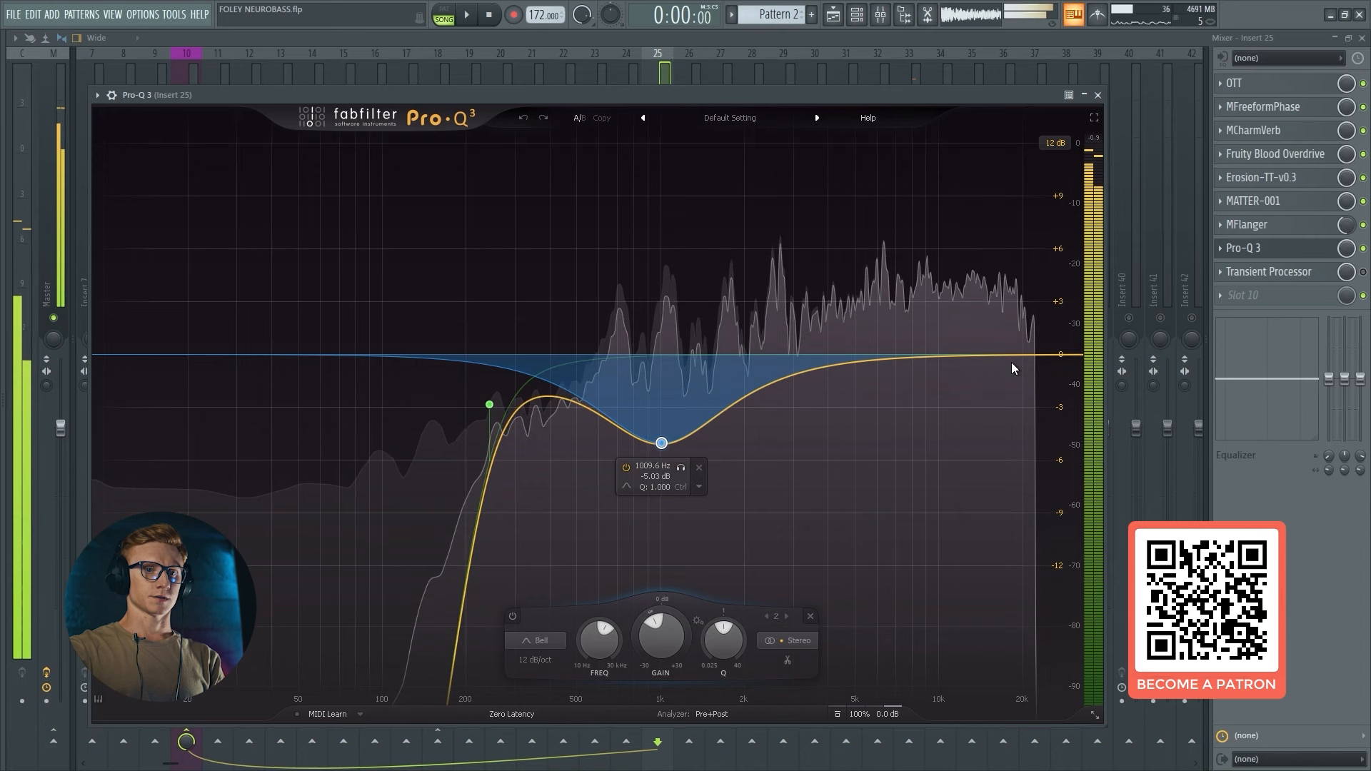
click(1291, 250)
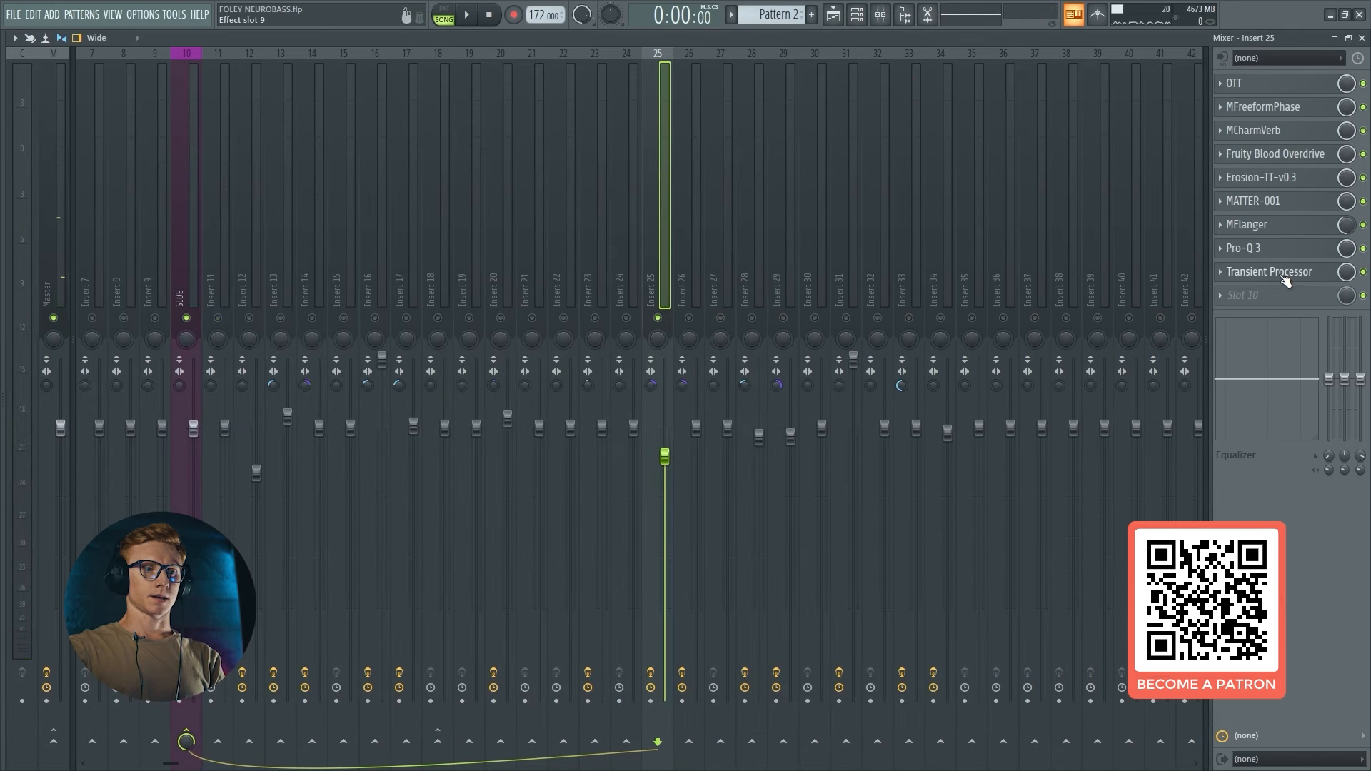
Inspect the slot 9 Transient Processor on Insert 25, and compare the layer with and without it during playback.
click(1284, 277)
drag(363, 206, 726, 207)
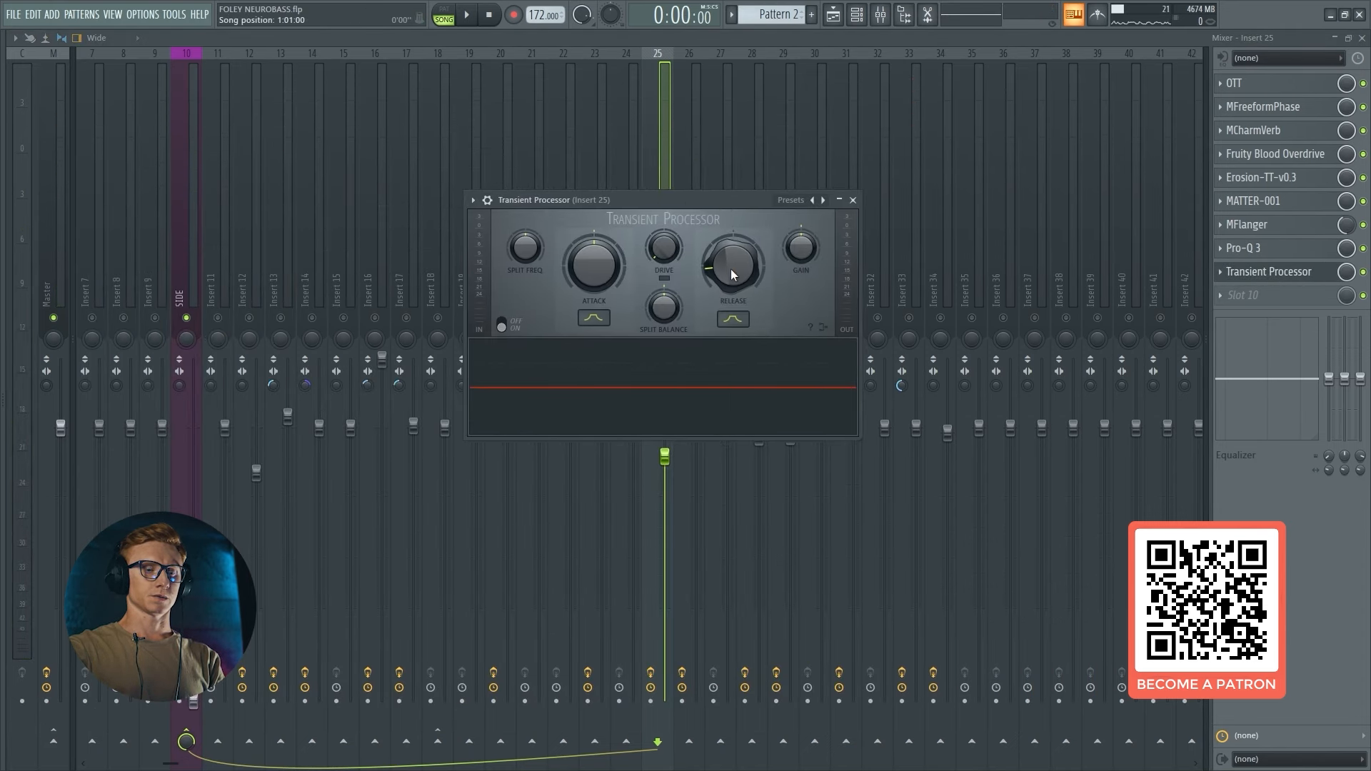
key(space)
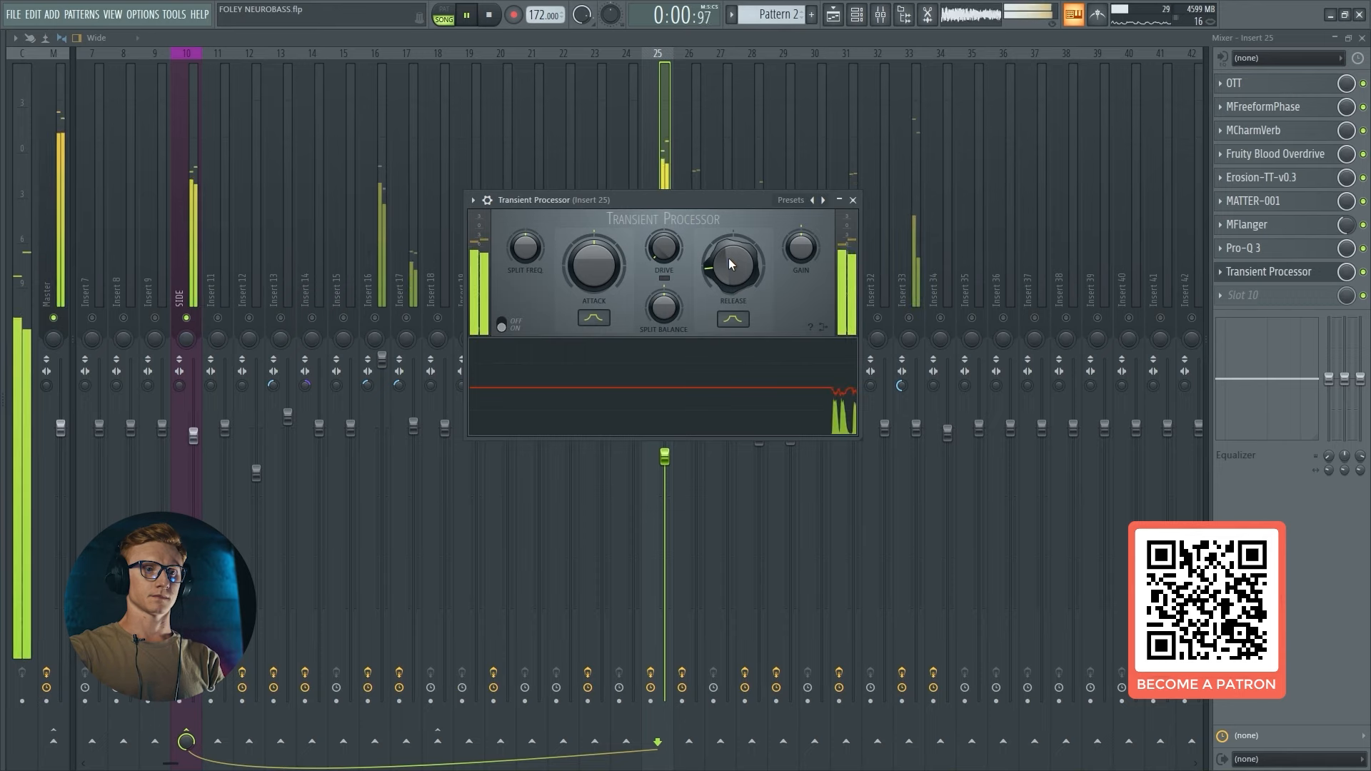
click(1269, 280)
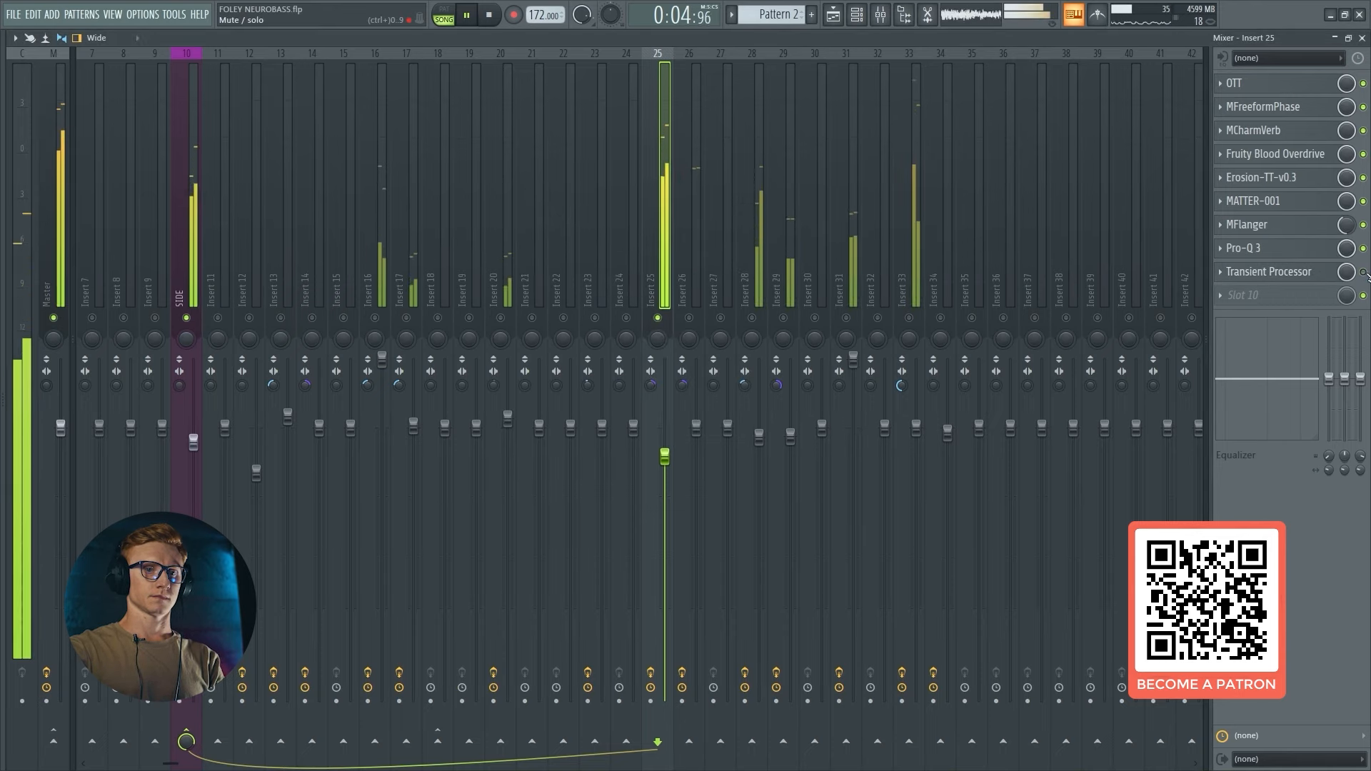
click(1306, 272)
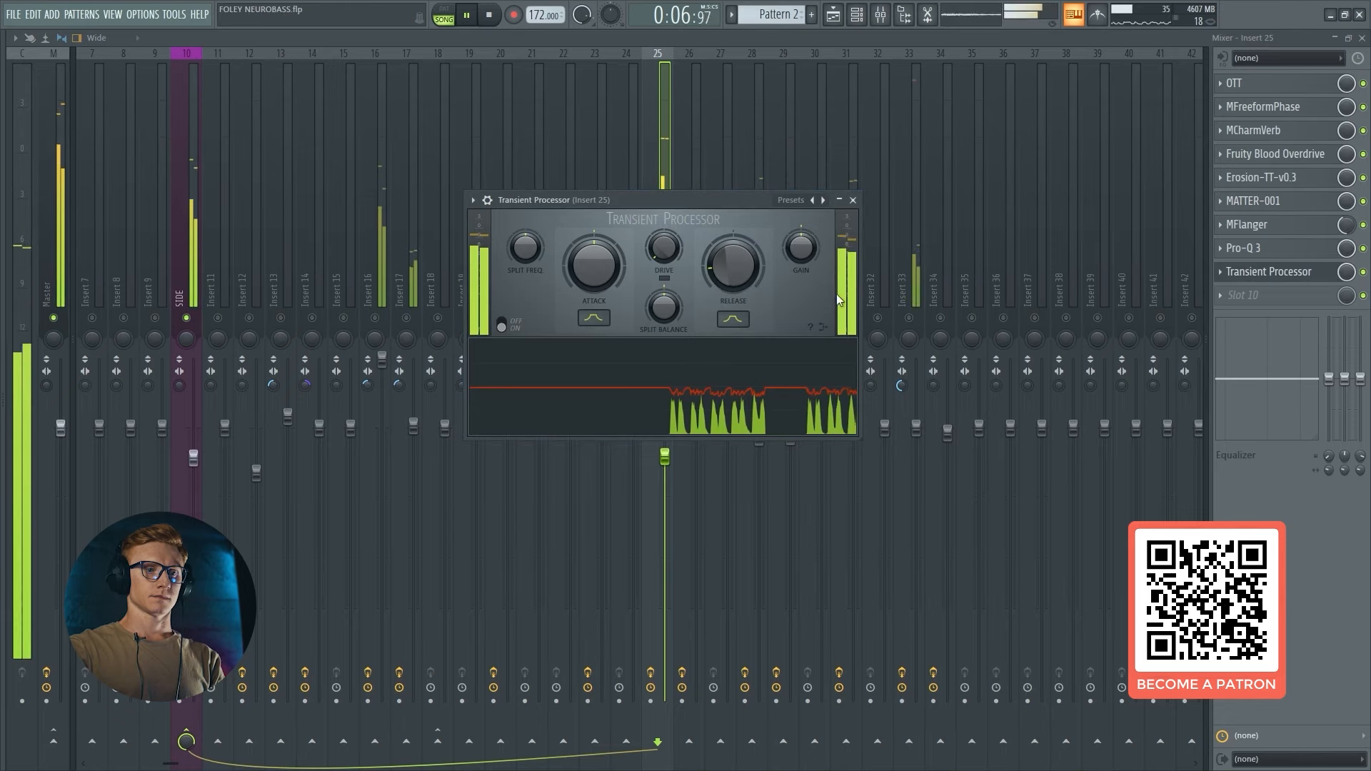
key(space)
click(1285, 278)
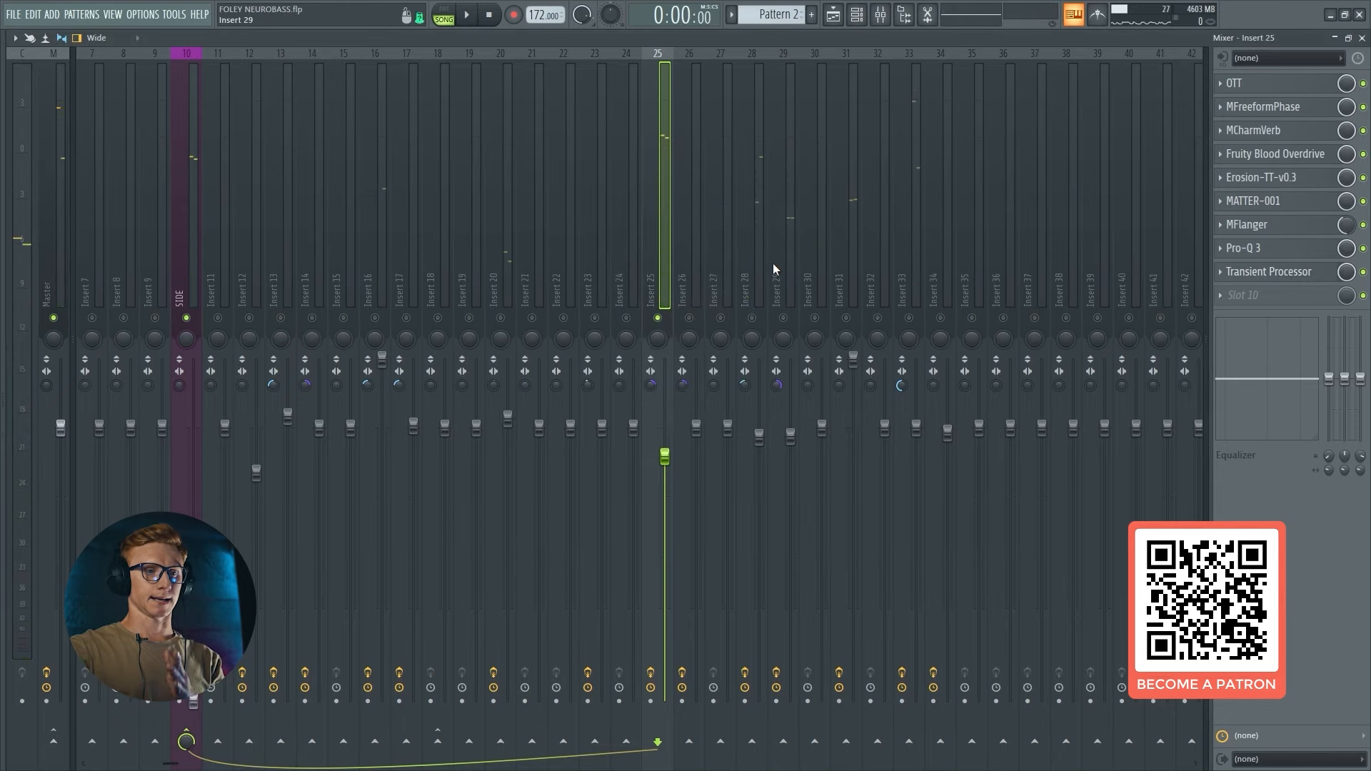
Unmute Insert 1 alongside the soloed Insert 25, and audition the two together with Insert 25 selected.
scroll(639, 268, up, 6)
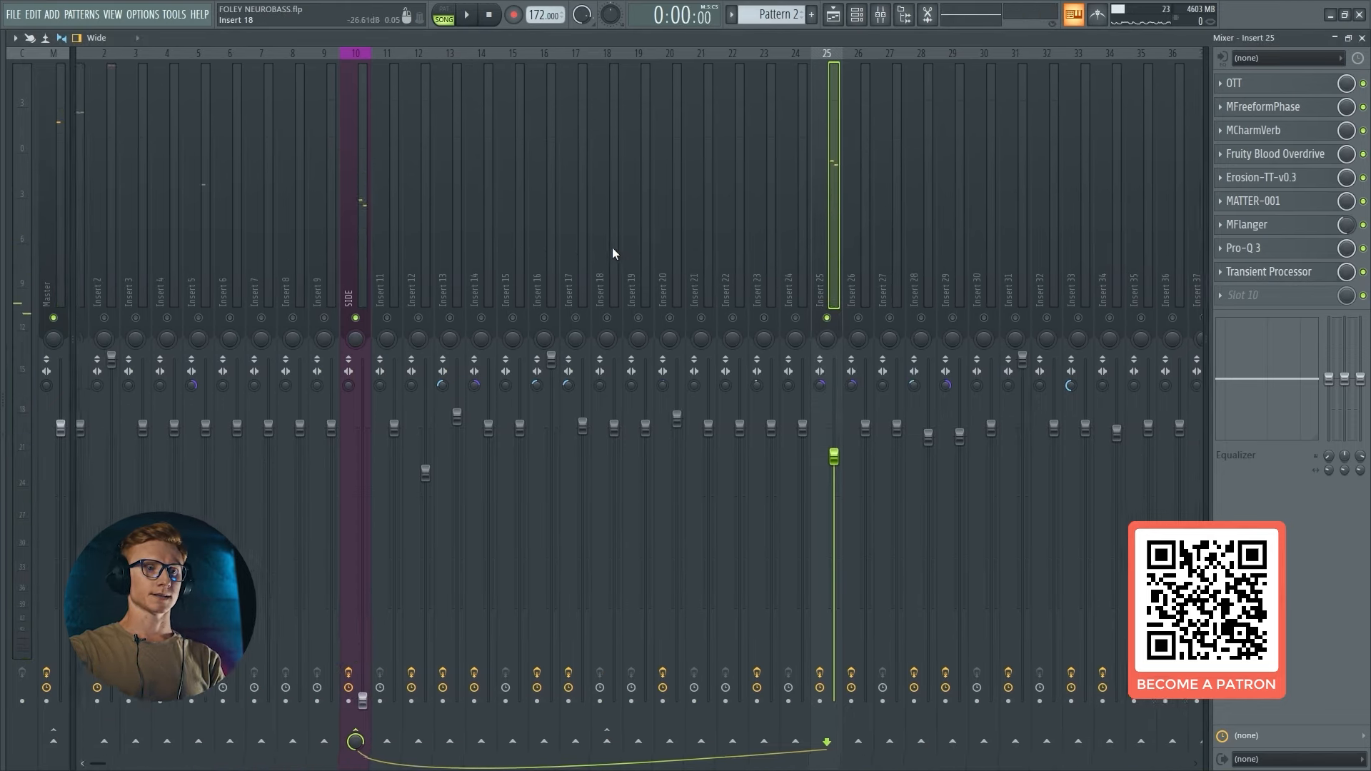
click(387, 245)
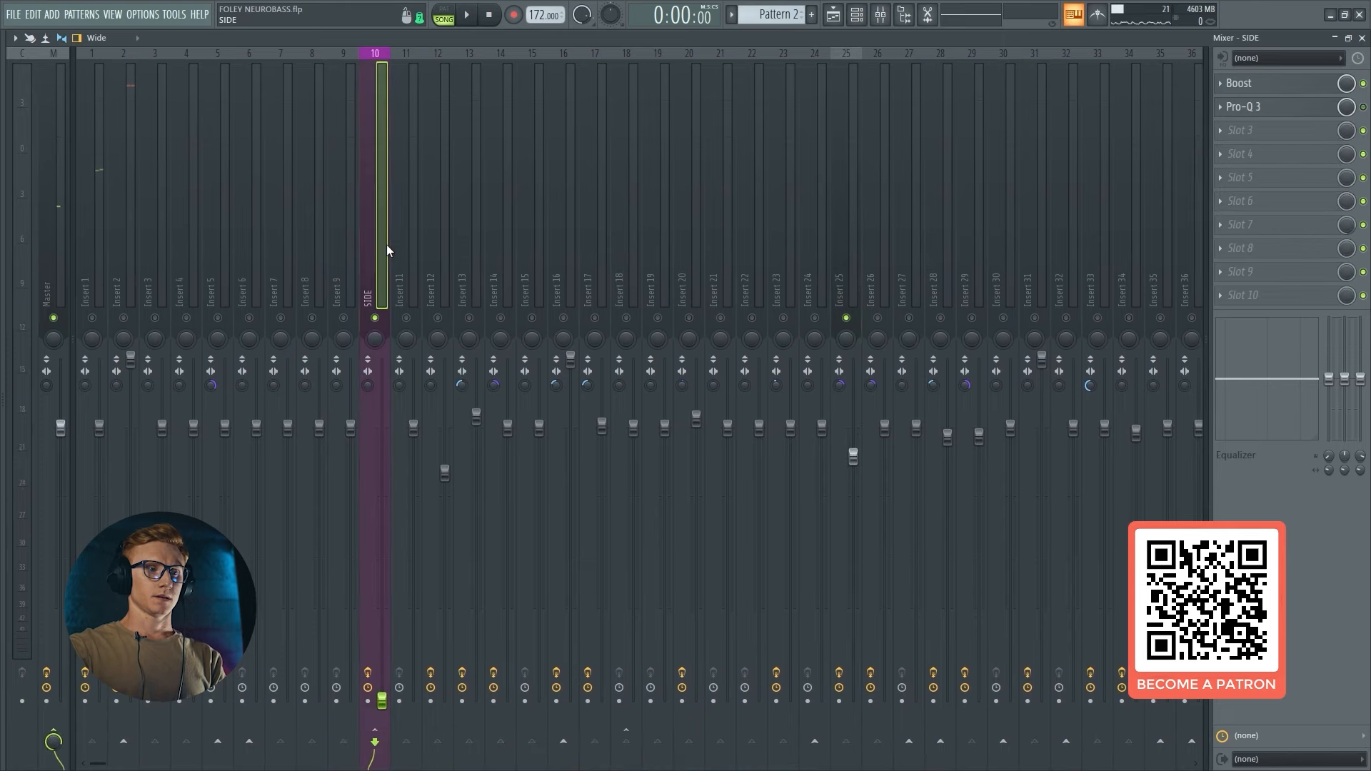
click(96, 306)
click(848, 239)
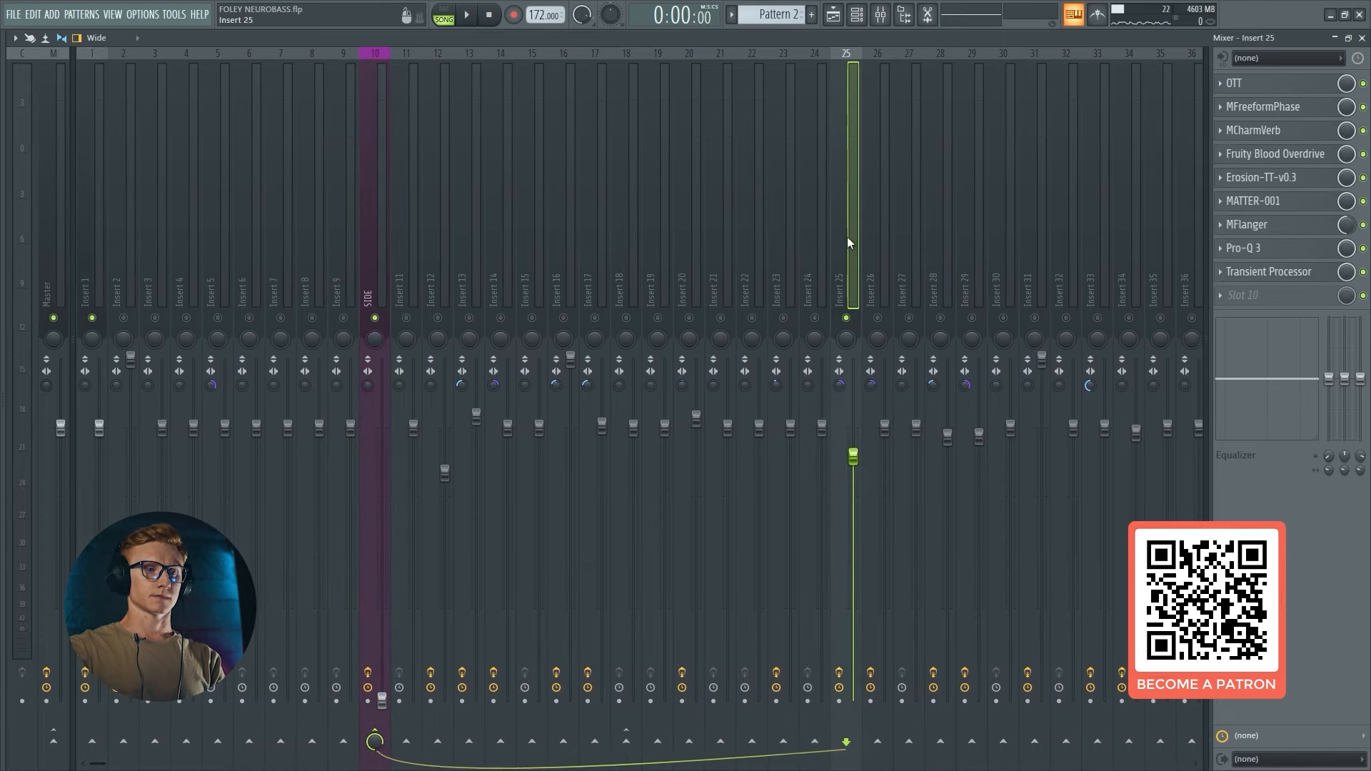
key(space)
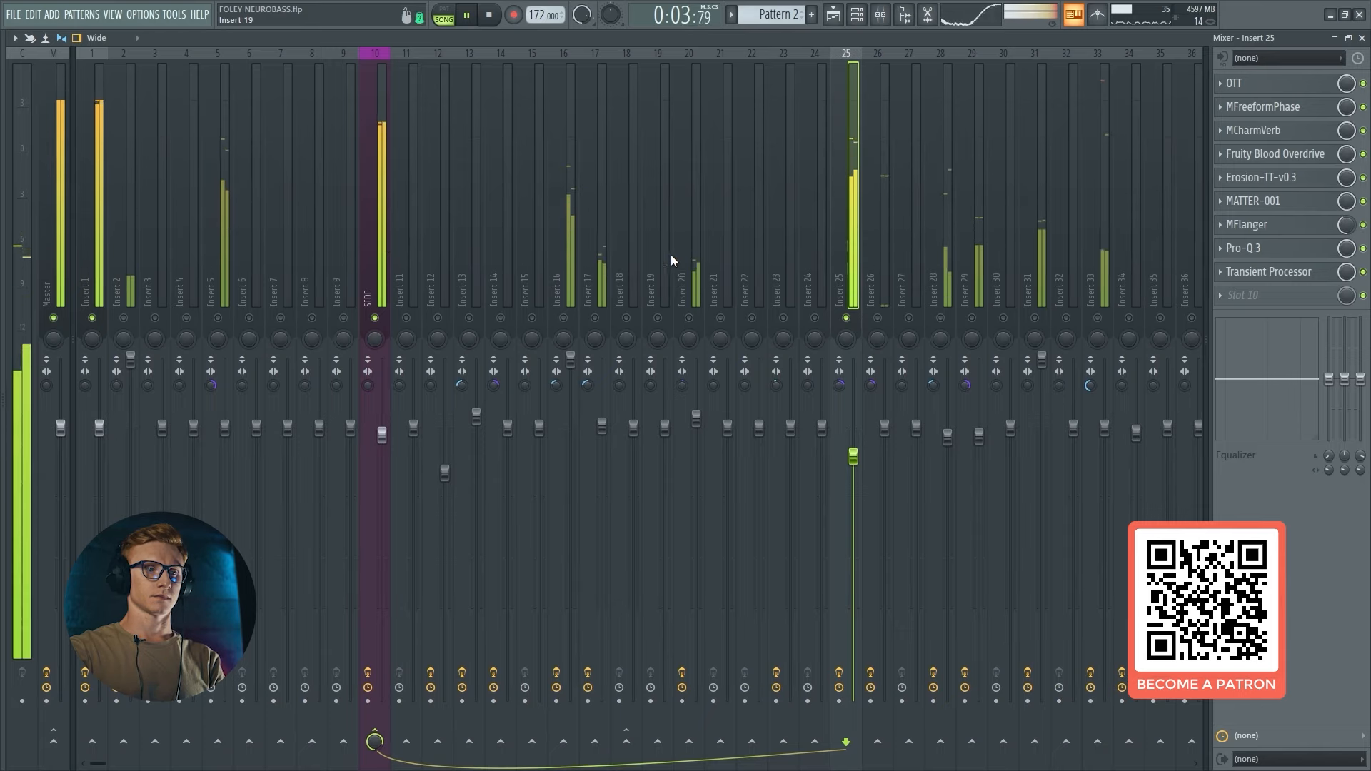
key(space)
Unmute all mixer tracks from the SIDE track's solo switch, and play the full mix with Insert 25 selected.
right_click(379, 318)
key(space)
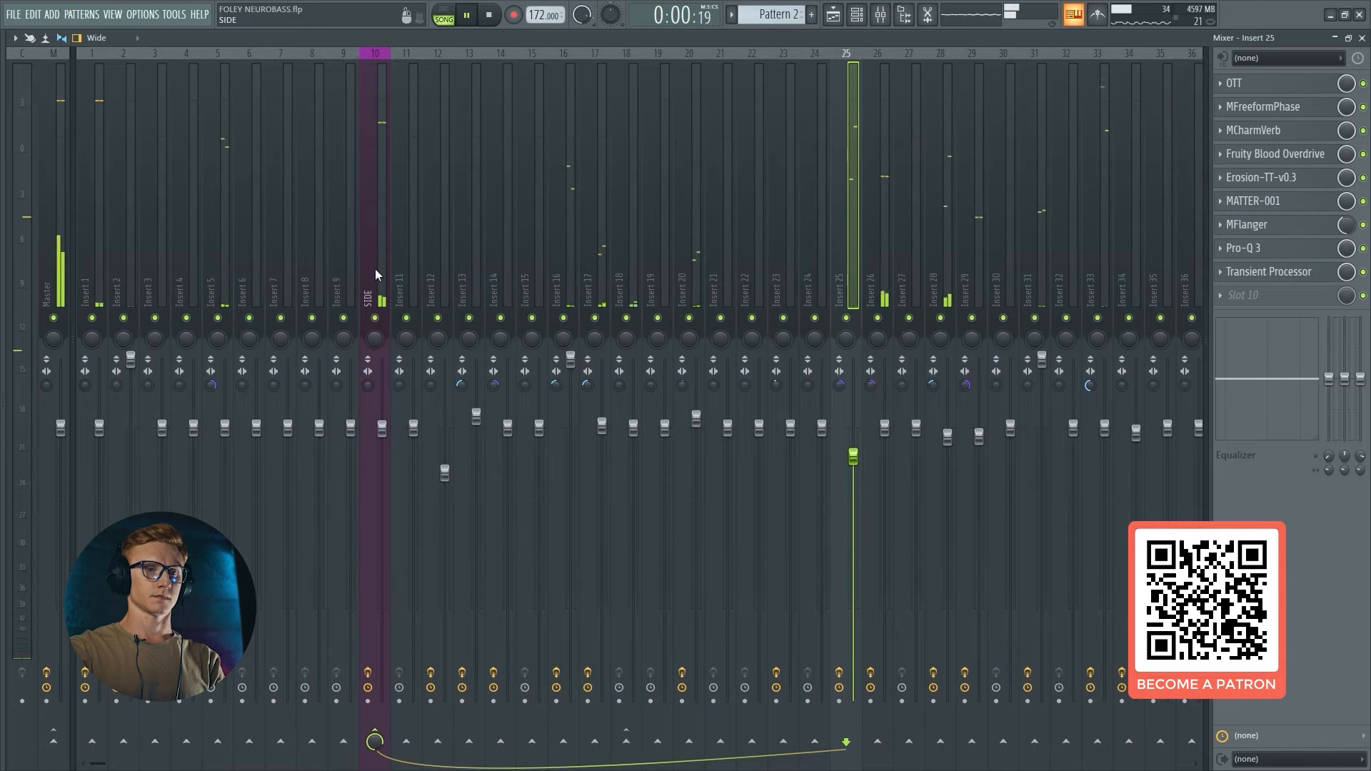
click(375, 270)
click(843, 232)
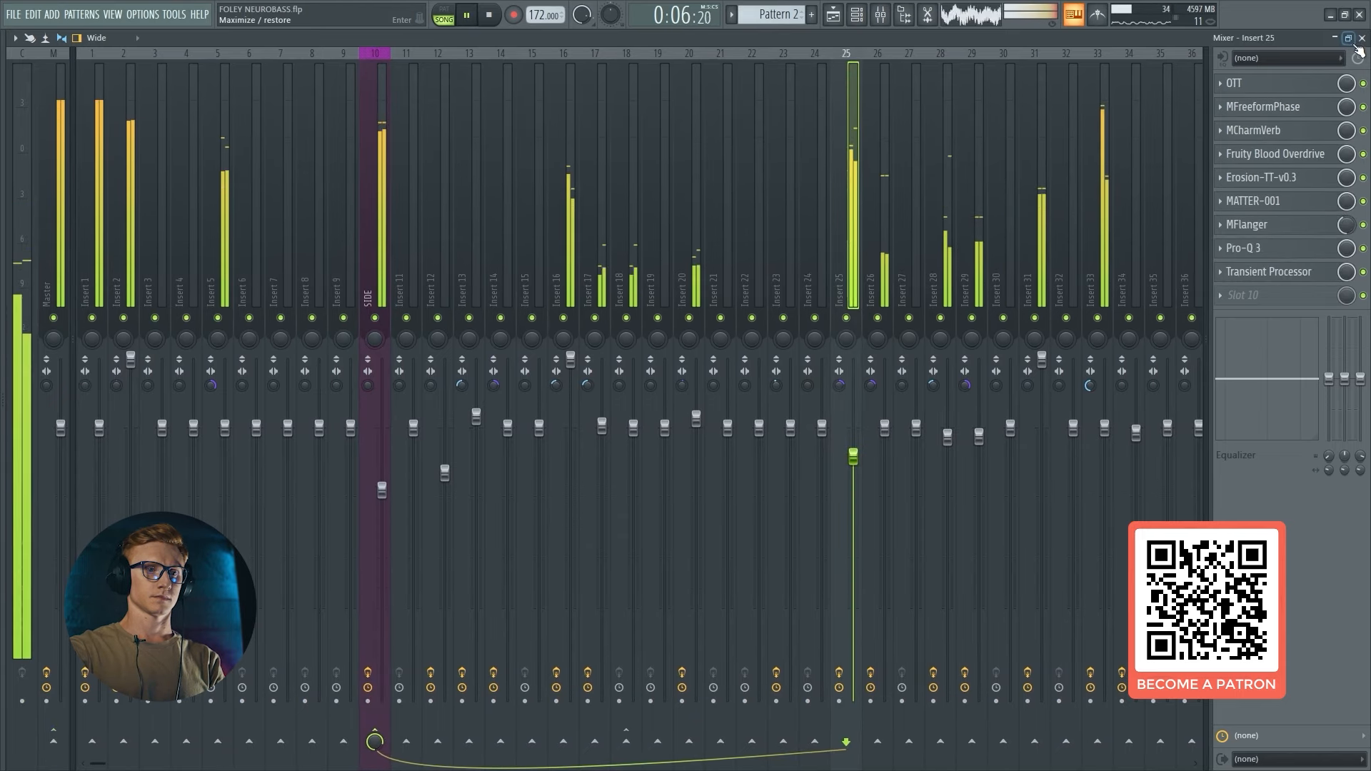
Look over Pattern 2's sequence in the Channel rack during playback, and return to the mixer.
key(F5)
key(F6)
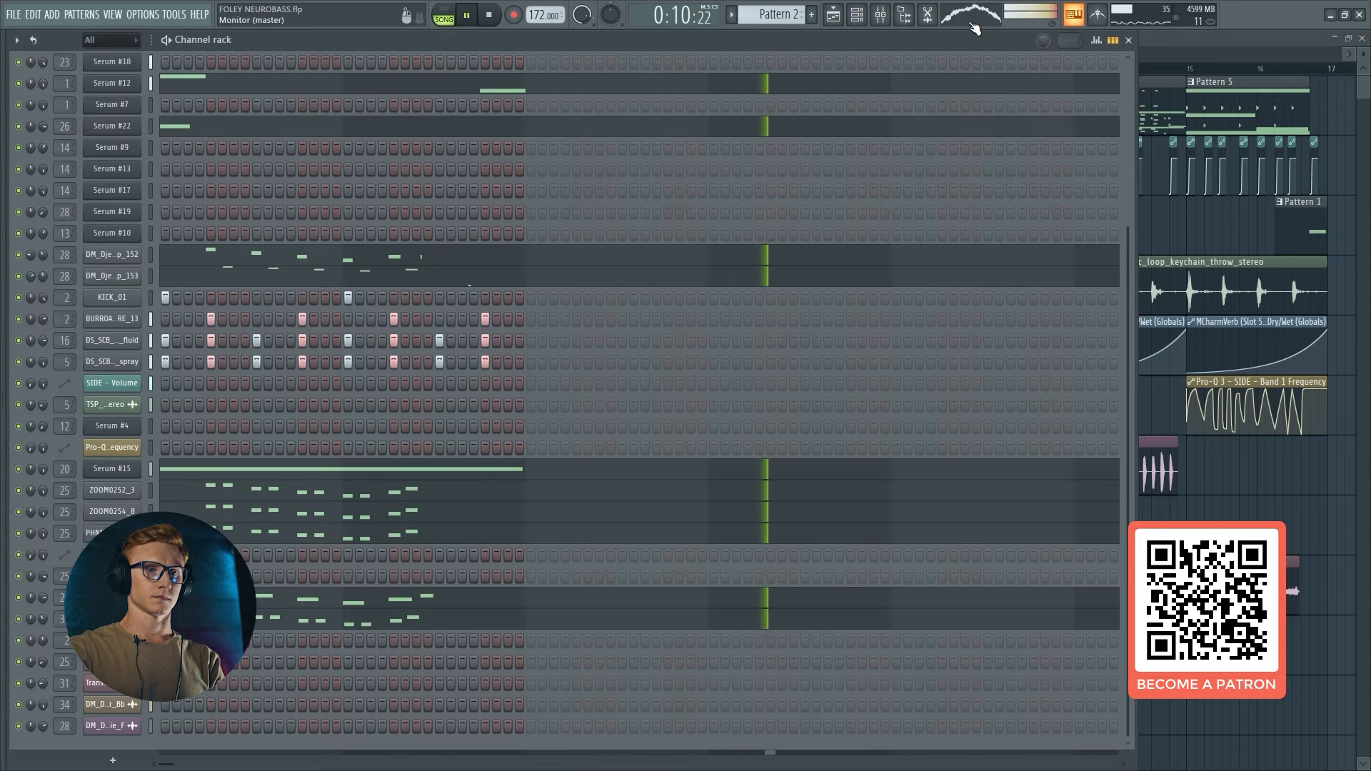
click(880, 22)
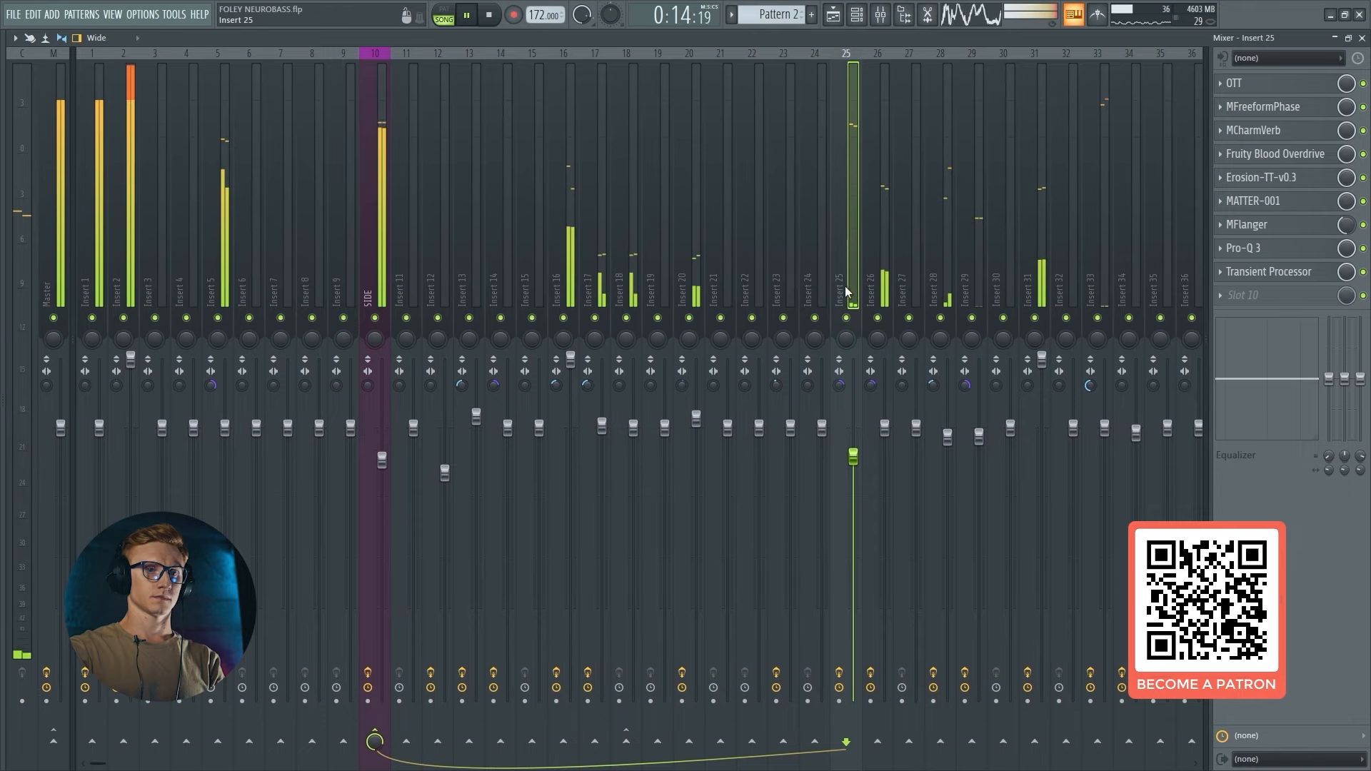
Close the mixer, select Pattern 3 from the playlist, show its channels in the Channel rack, and stop playback.
click(1362, 39)
click(1166, 212)
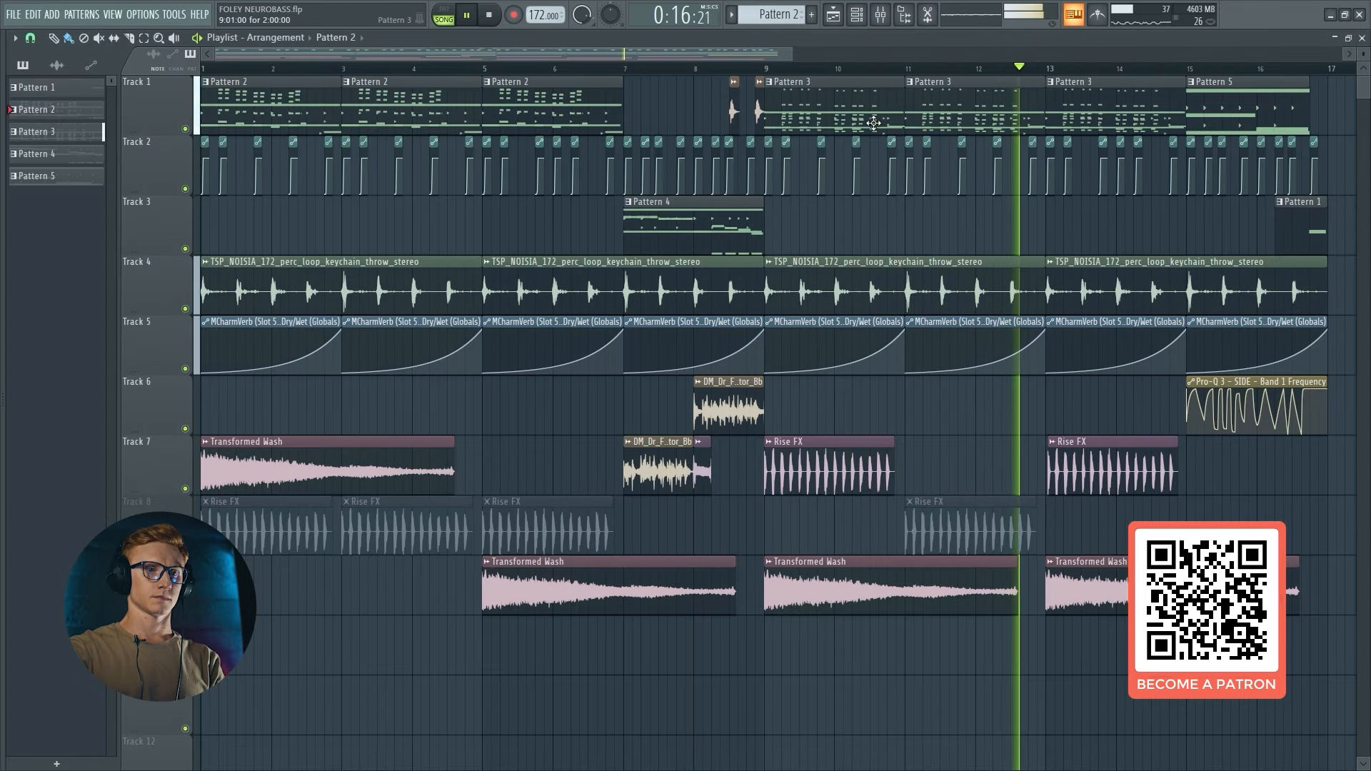
click(851, 102)
click(857, 15)
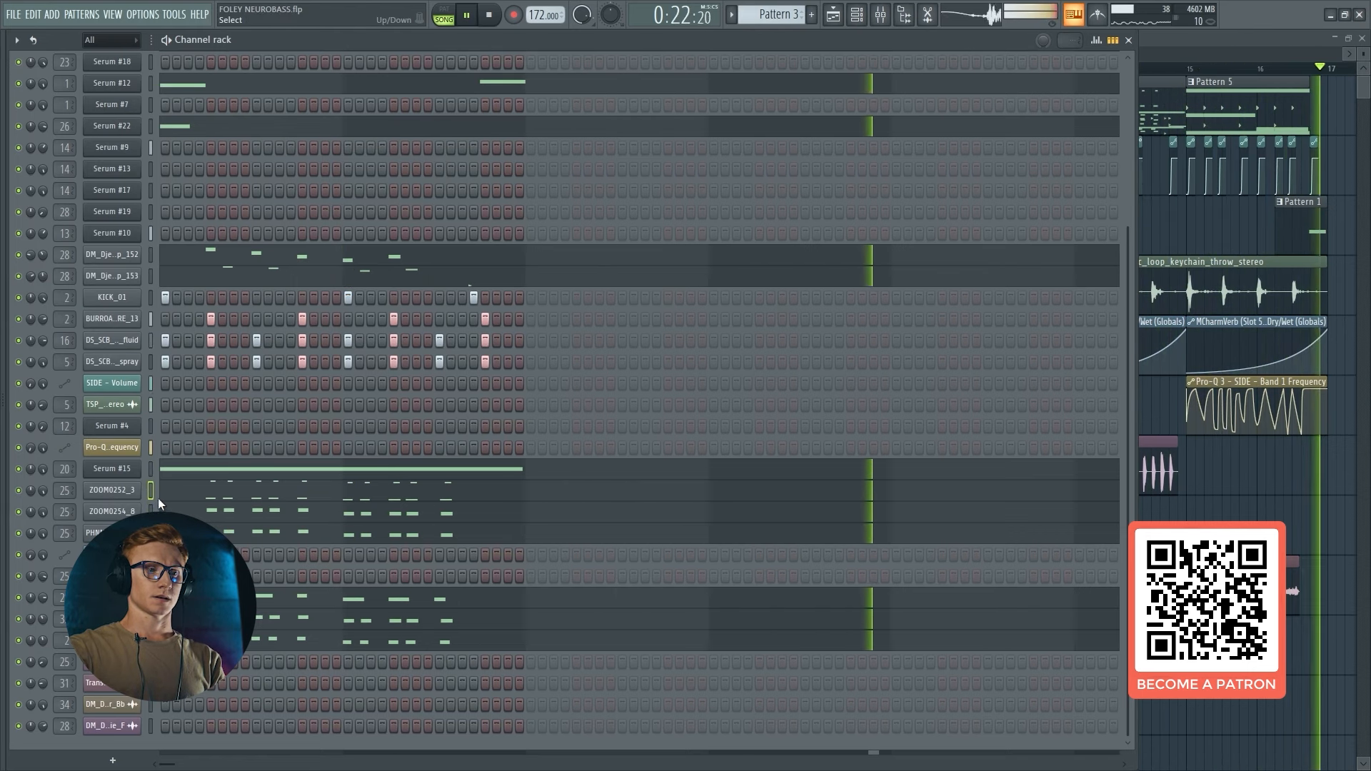
key(space)
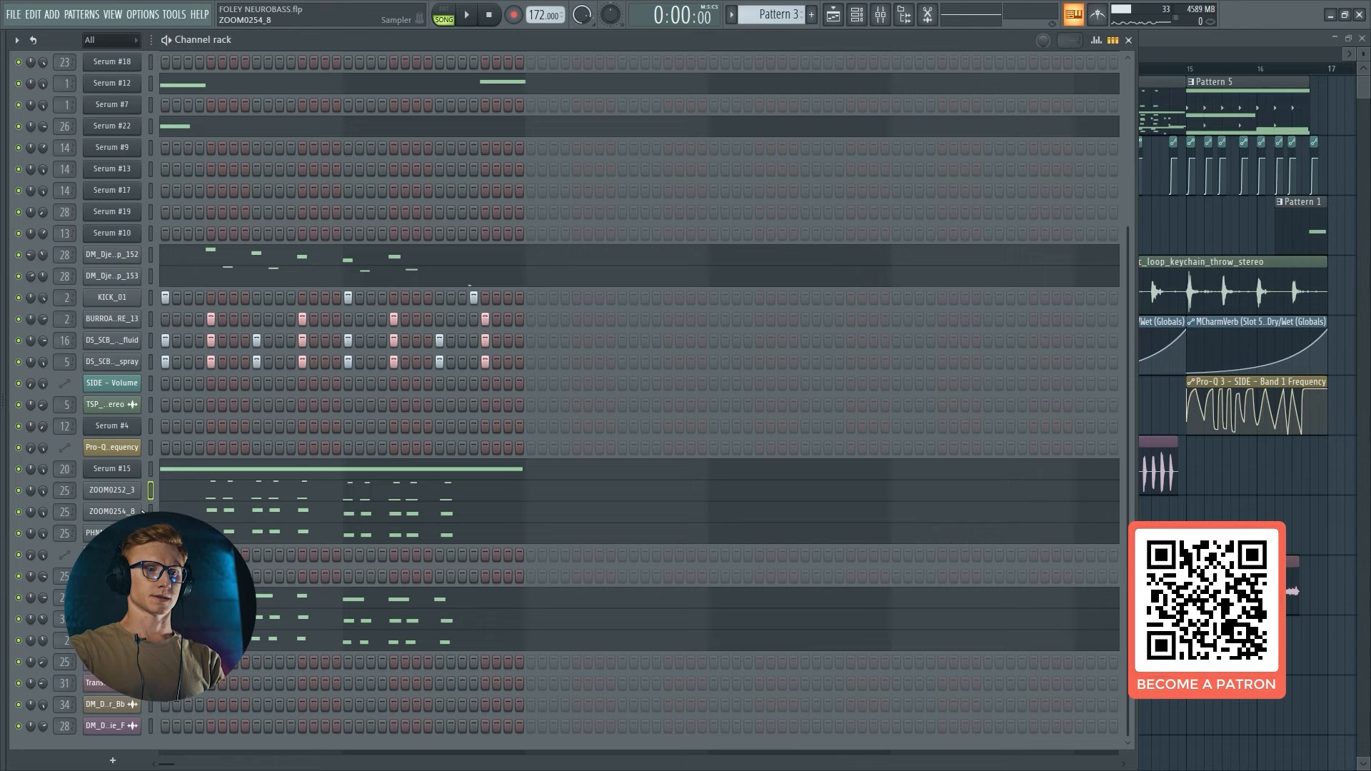